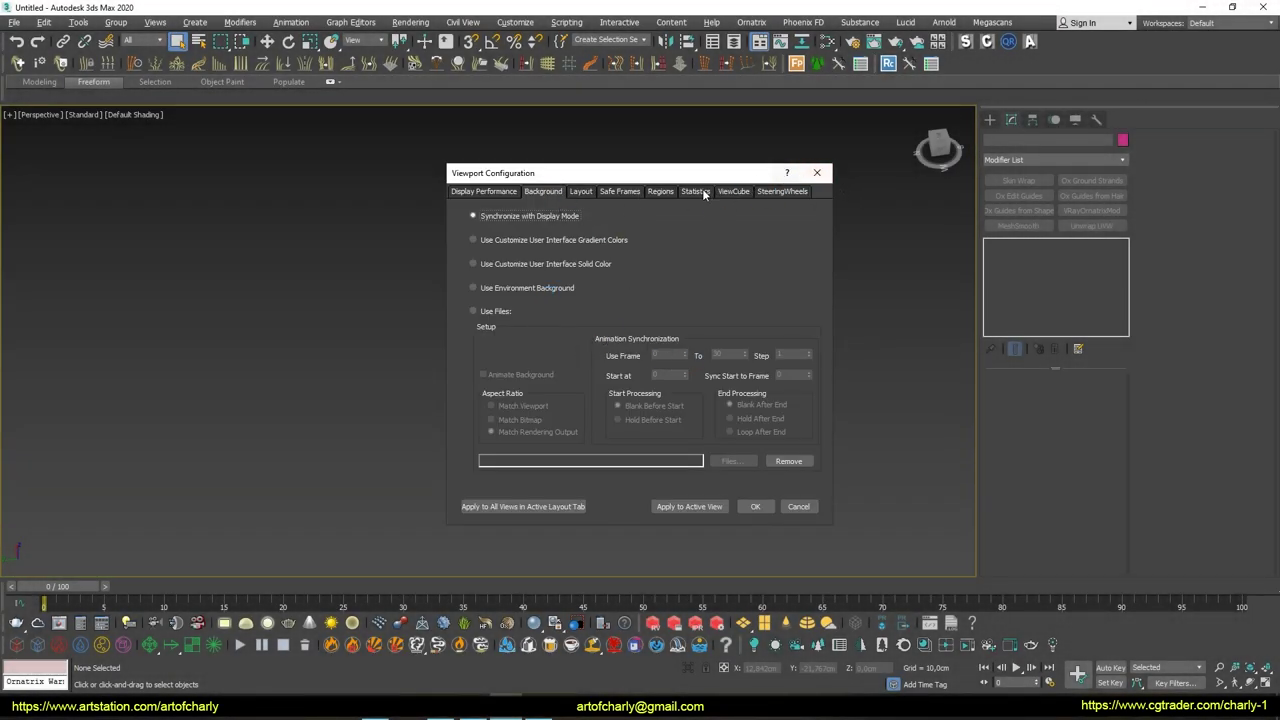
Choose the two-pane side-by-side layout and make the left pane a Redshift Render View
{"action": "left_click", "coordinate": [620, 191]}
{"action": "left_click", "coordinate": [583, 191]}
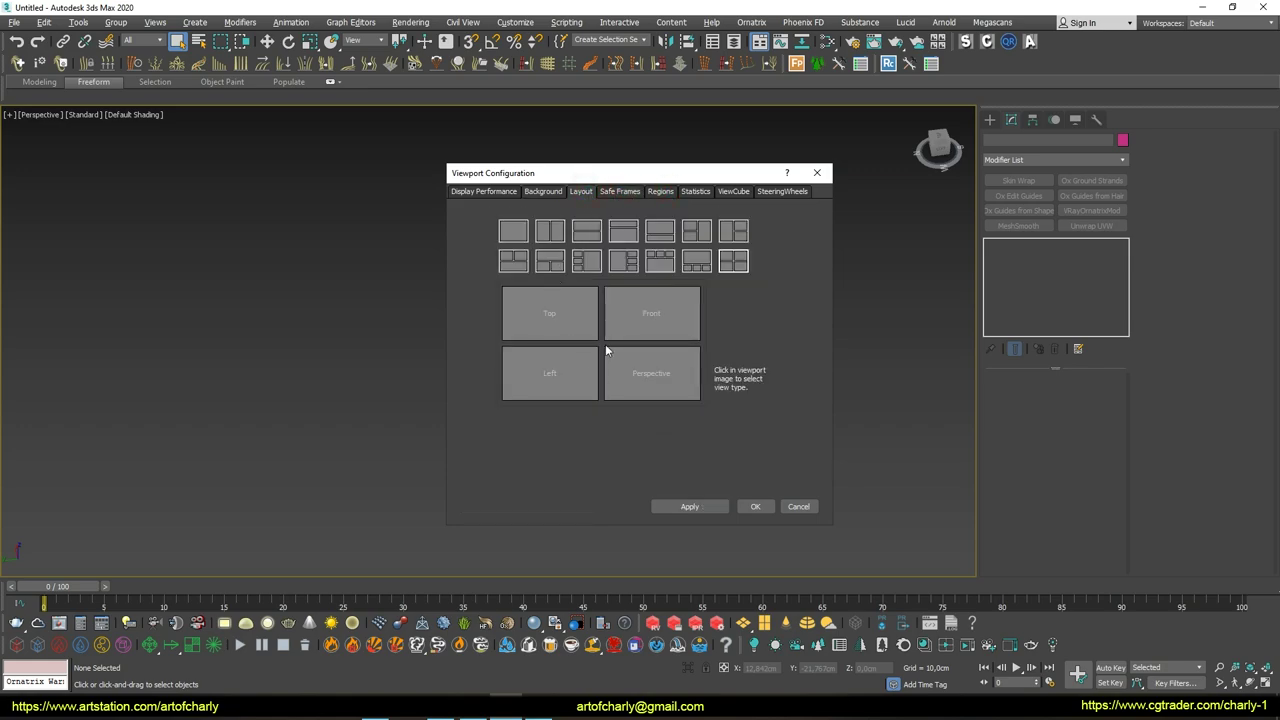
{"action": "left_click", "coordinate": [551, 240]}
{"action": "left_click", "coordinate": [550, 353]}
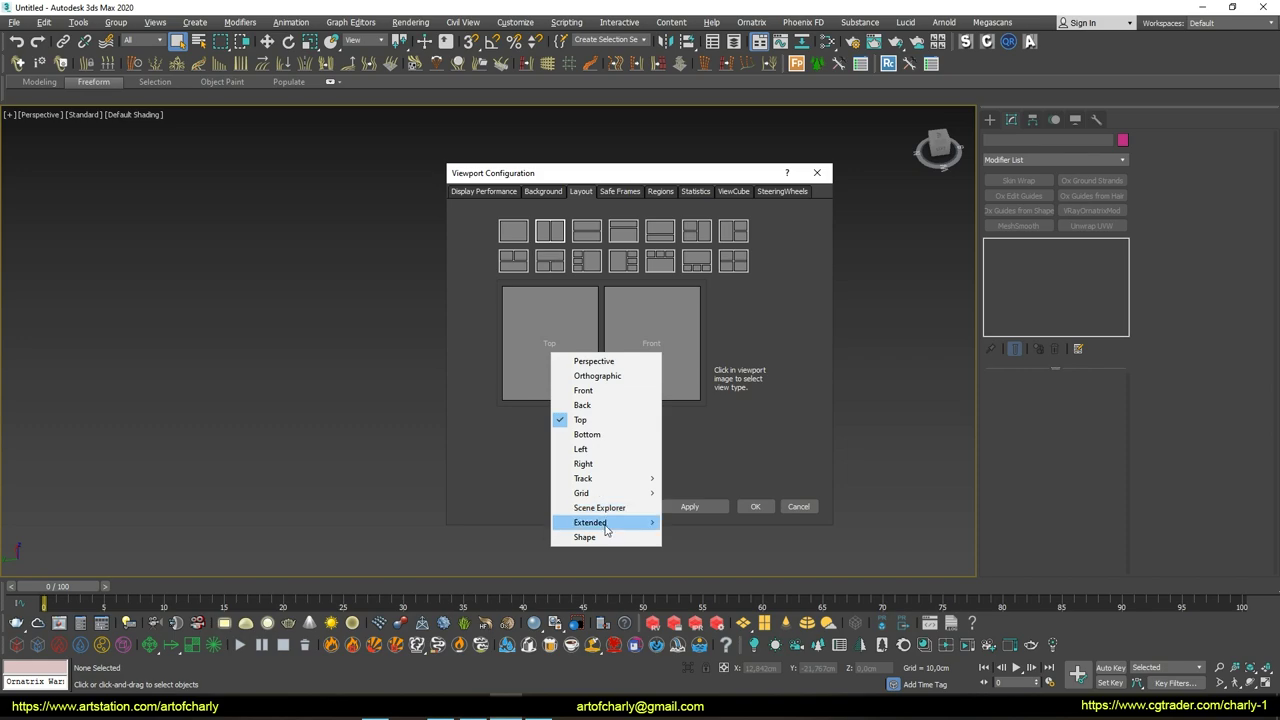
{"action": "mouse_move", "coordinate": [605, 522]}
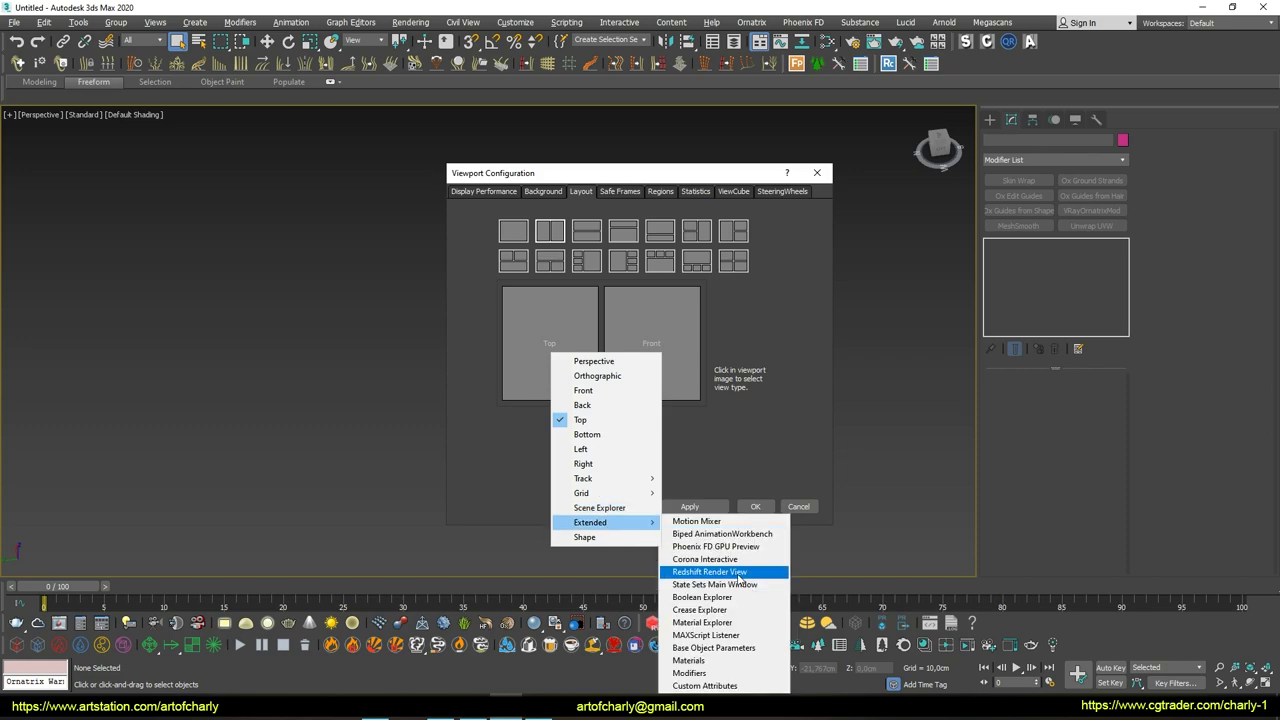
{"action": "left_click", "coordinate": [739, 574]}
Set the right pane to Perspective and apply the new layout
{"action": "left_click", "coordinate": [629, 335]}
{"action": "left_click", "coordinate": [666, 349]}
{"action": "left_click", "coordinate": [668, 335]}
{"action": "left_click", "coordinate": [678, 342]}
{"action": "left_click", "coordinate": [752, 506]}
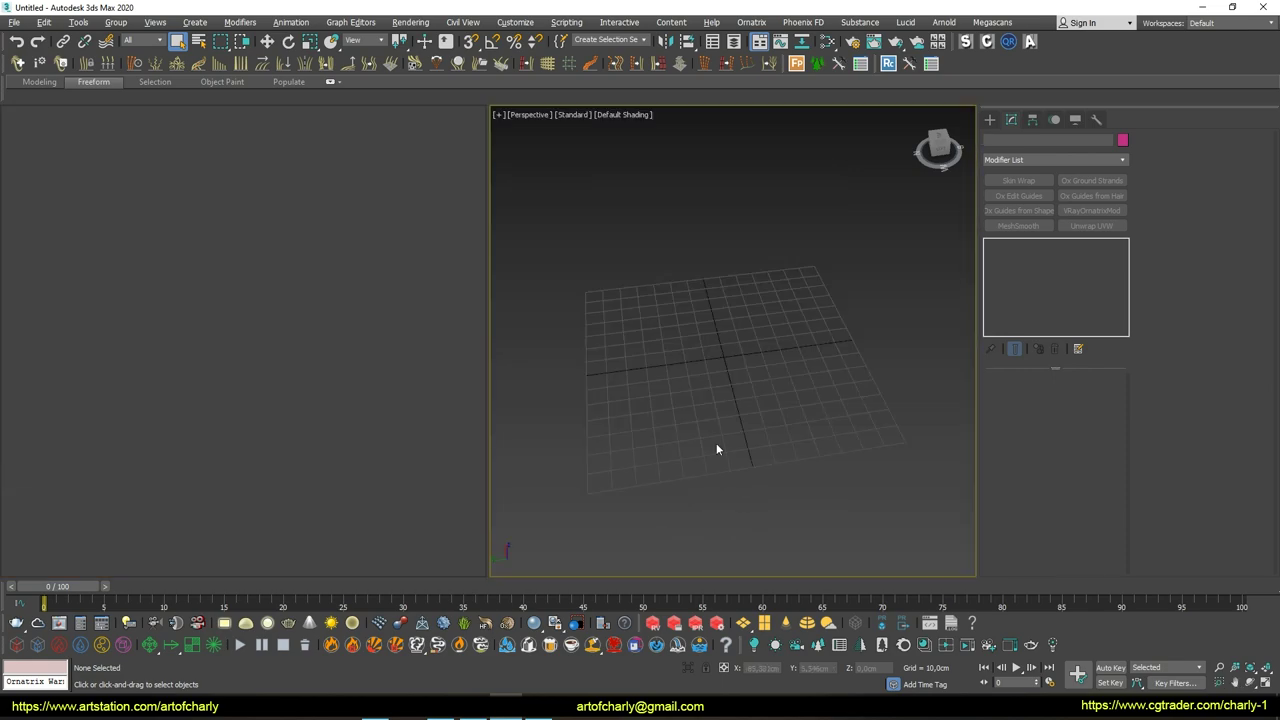
{"action": "left_click", "coordinate": [410, 22]}
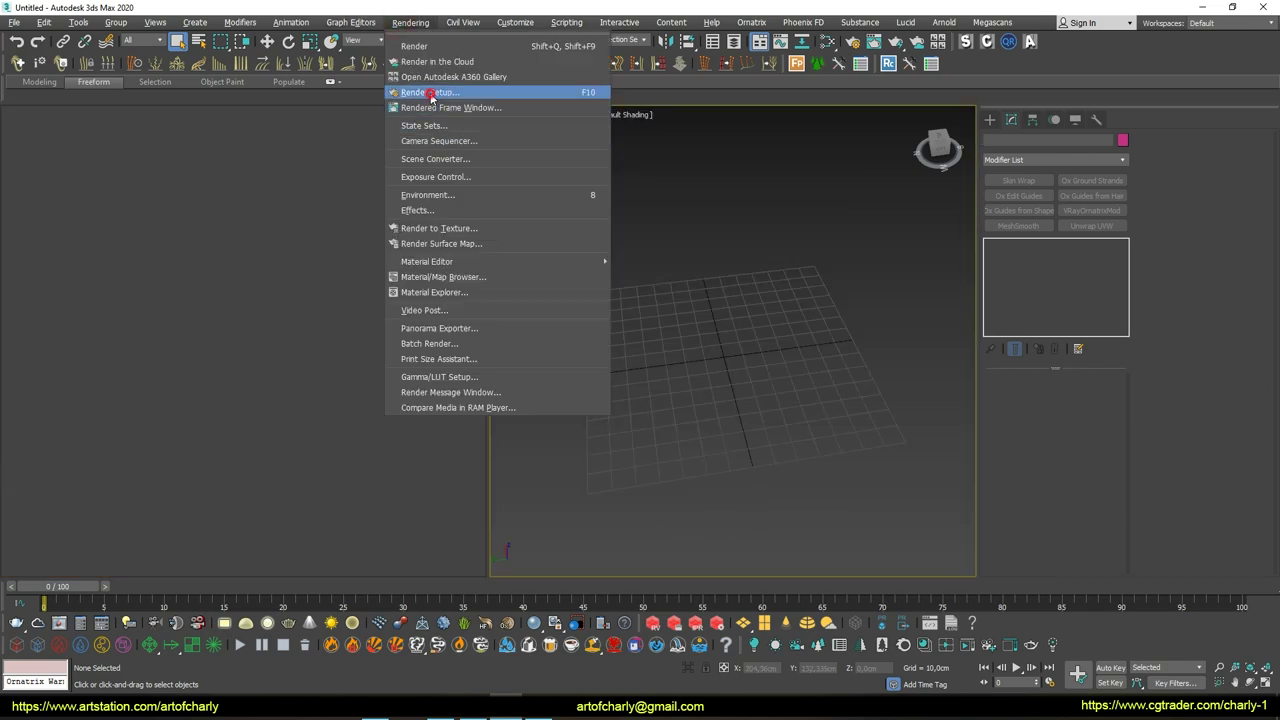
Switch the active renderer to Redshift in Render Setup
{"action": "left_click", "coordinate": [430, 92]}
{"action": "left_click", "coordinate": [814, 133]}
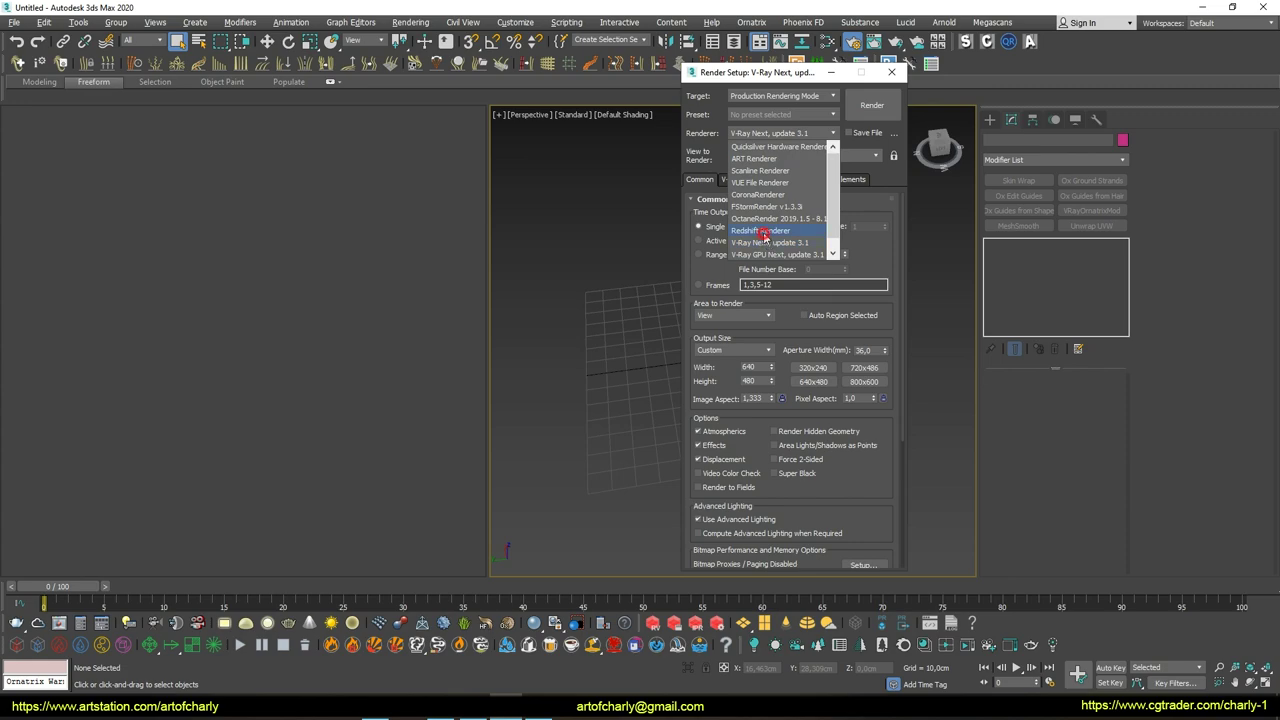
{"action": "left_click", "coordinate": [763, 233]}
{"action": "left_click", "coordinate": [891, 72]}
Create a square plane and zero its X and Y position to centre it at the origin
{"action": "left_click", "coordinate": [990, 119]}
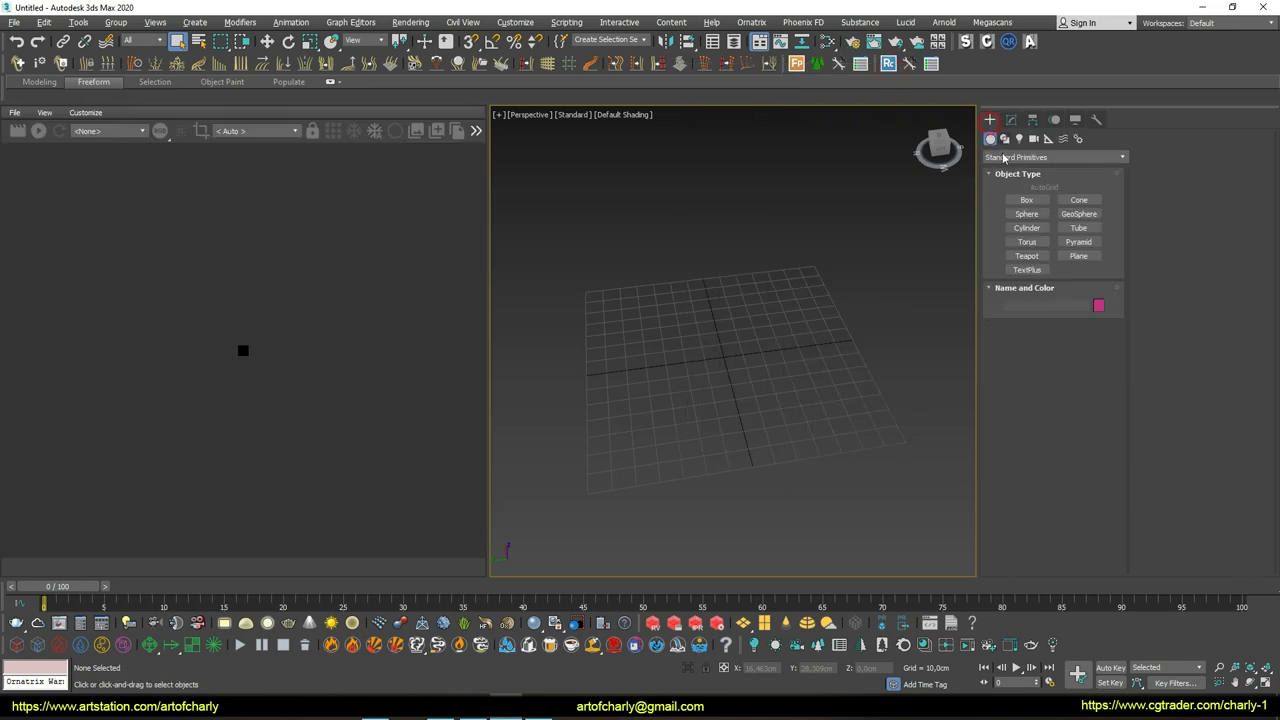
{"action": "left_click", "coordinate": [1077, 256]}
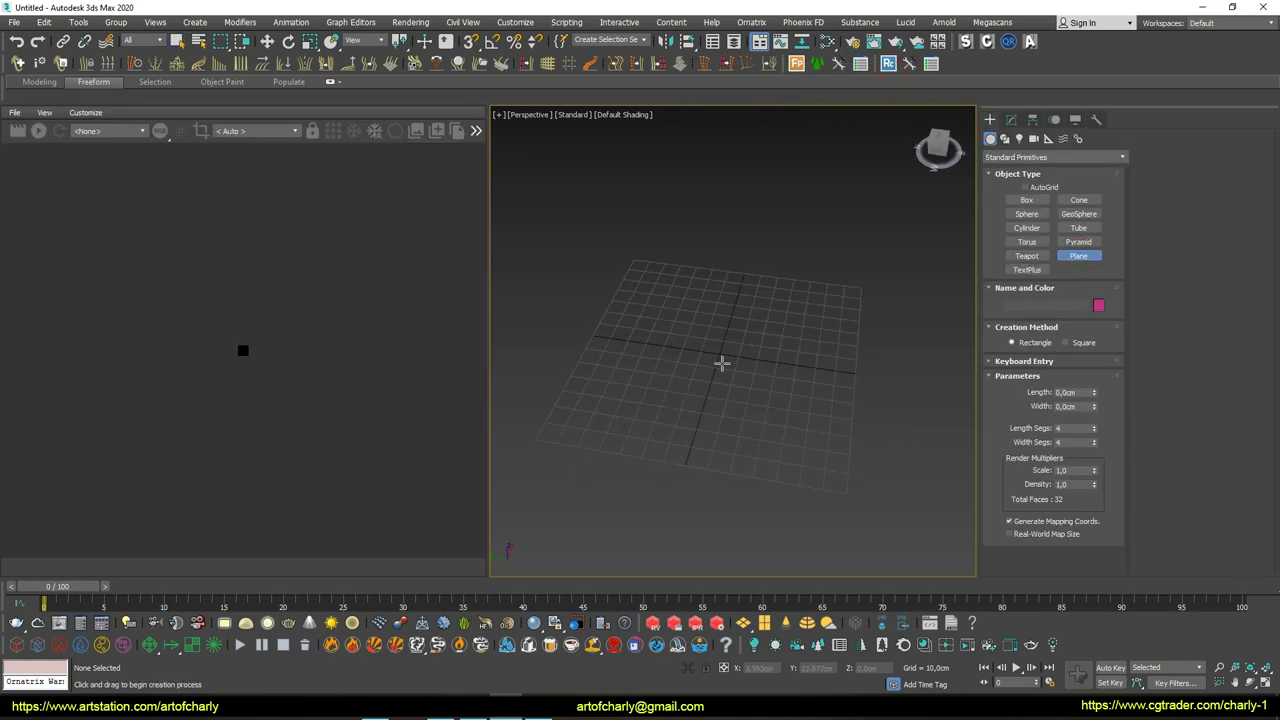
{"action": "left_click_drag", "start_coordinate": [631, 338], "coordinate": [640, 314]}
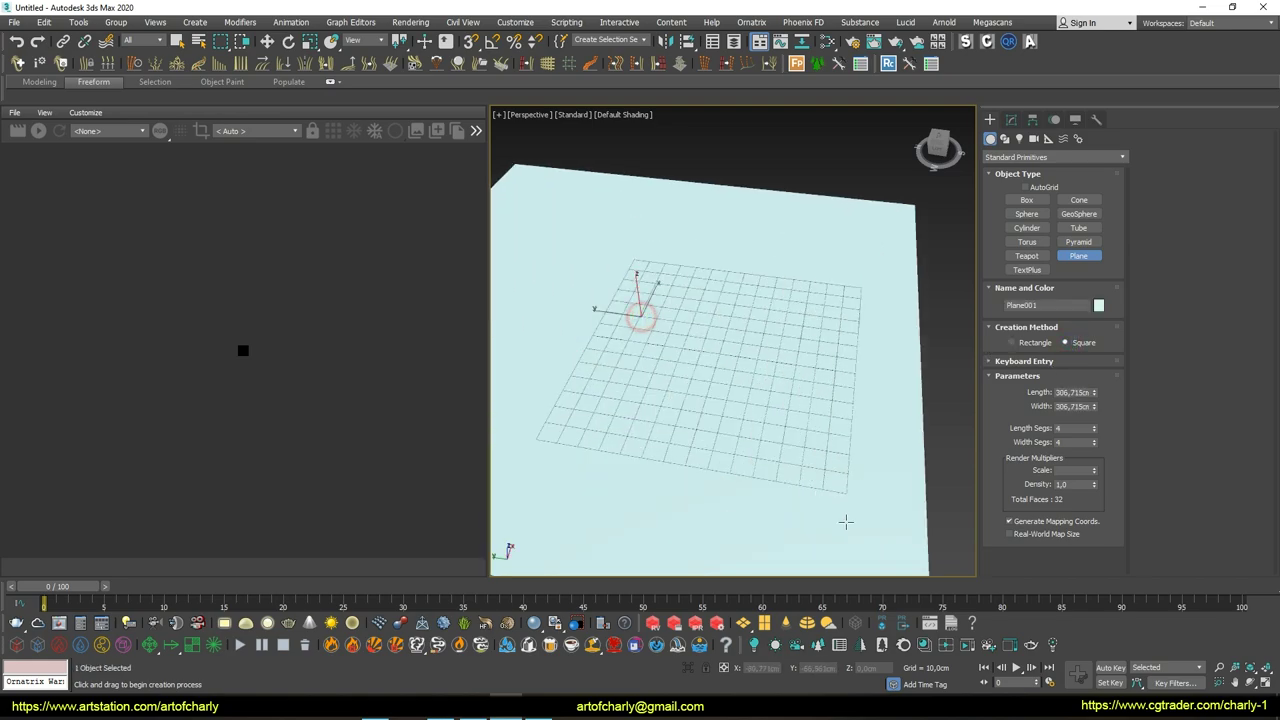
{"action": "scroll", "coordinate": [660, 340], "scroll_direction": "down", "scroll_amount": 3}
{"action": "key", "text": "w"}
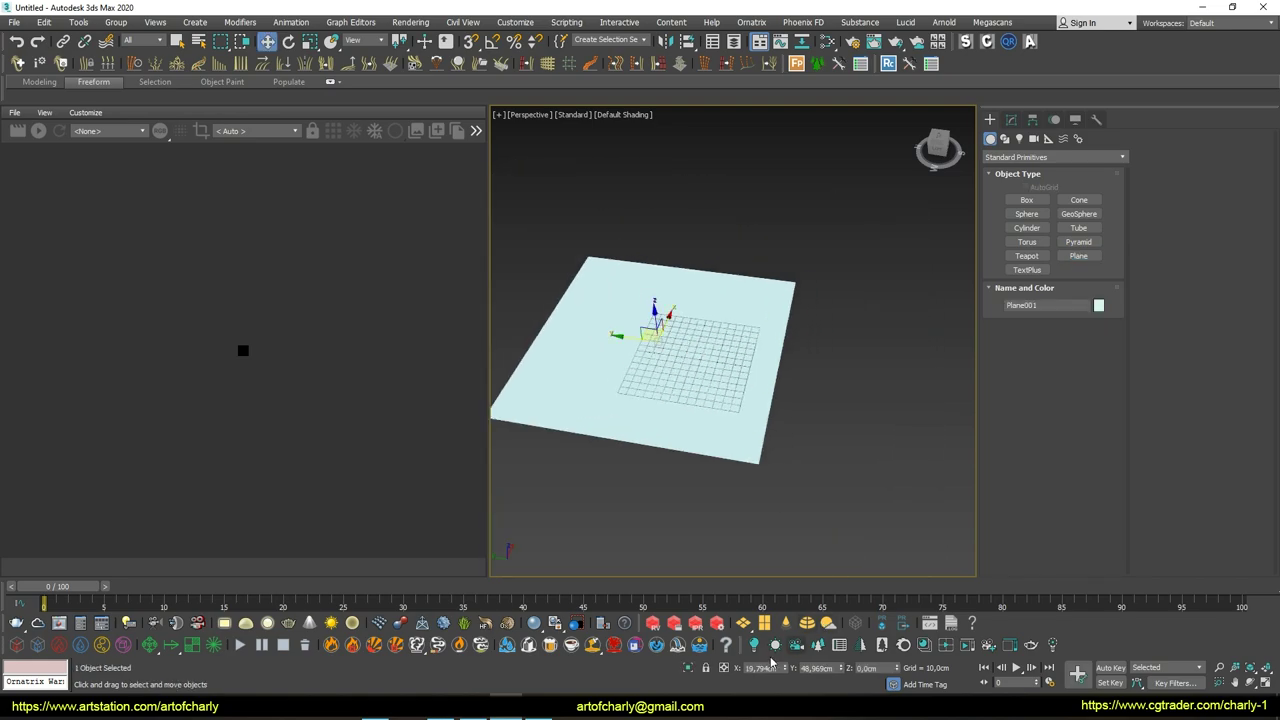
{"action": "right_click", "coordinate": [786, 668]}
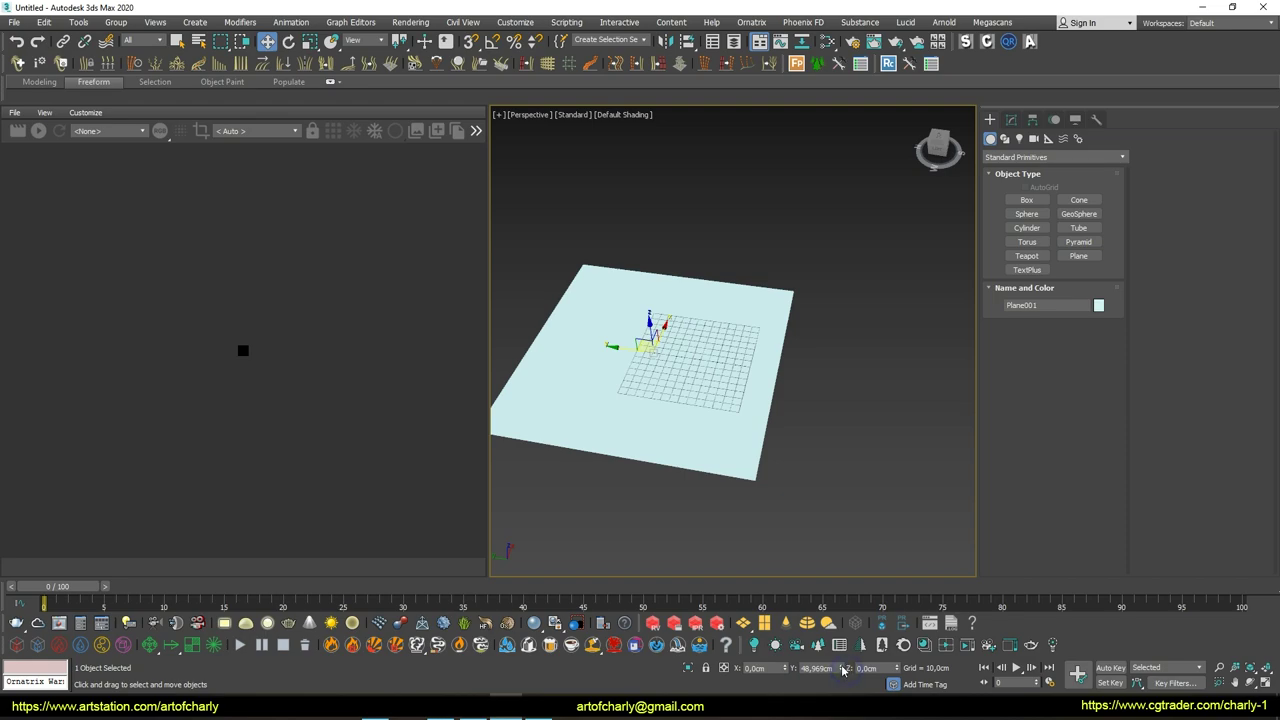
{"action": "right_click", "coordinate": [843, 668]}
{"action": "left_click", "coordinate": [1019, 138]}
Place a Redshift physical light, angle it down and lift it above the plane
{"action": "left_click", "coordinate": [1026, 200]}
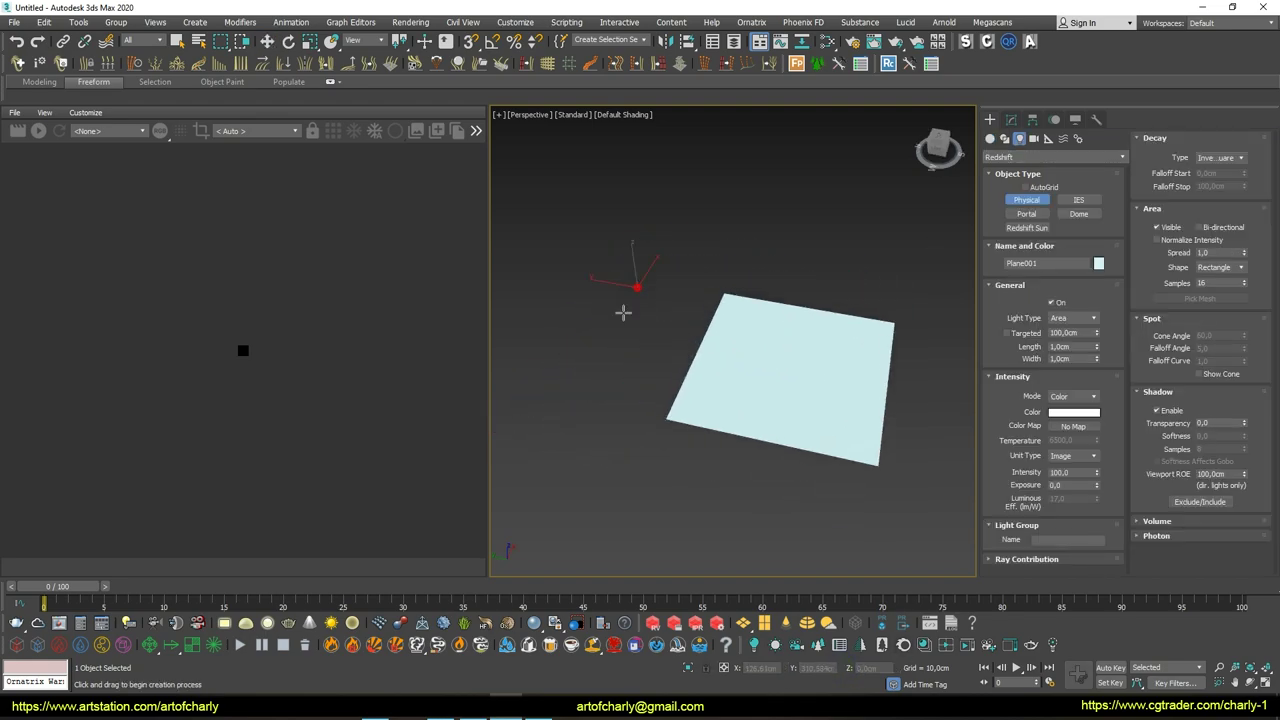
{"action": "left_click", "coordinate": [623, 313]}
{"action": "key", "text": "e"}
{"action": "left_click_drag", "start_coordinate": [663, 300], "coordinate": [663, 250]}
{"action": "key", "text": "w"}
{"action": "middle_click_drag", "start_coordinate": [740, 323], "coordinate": [630, 283]}
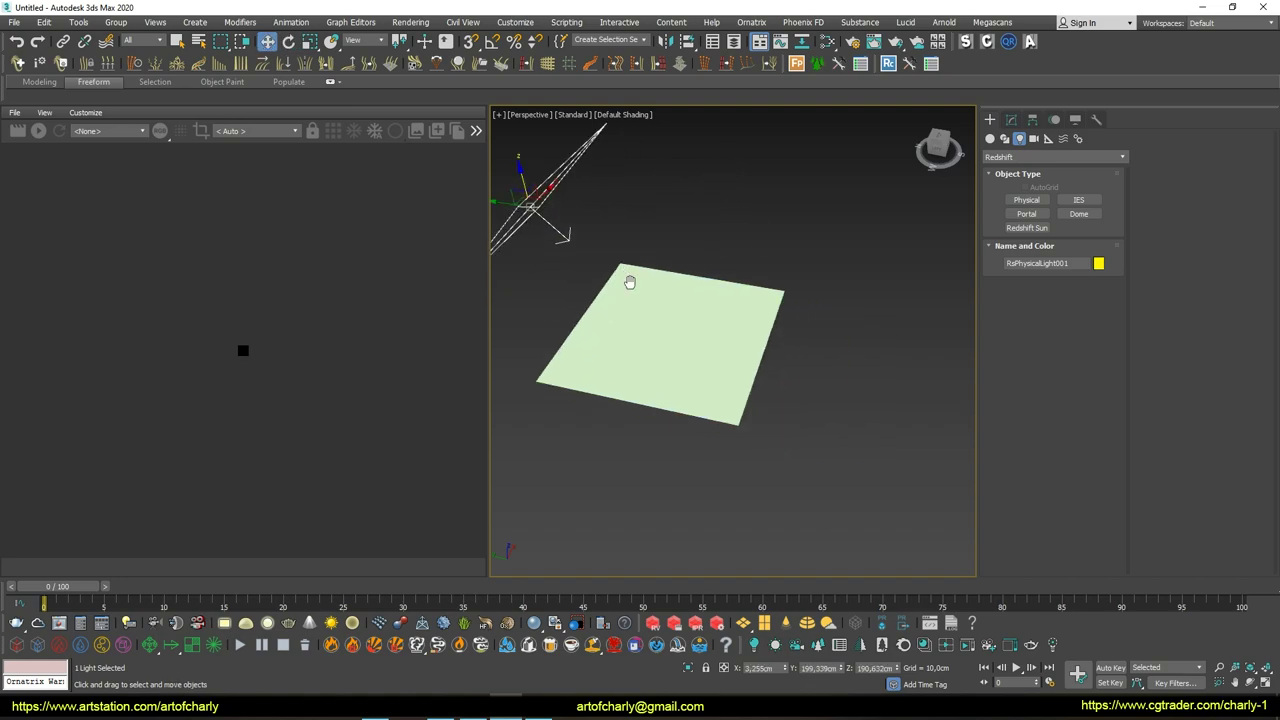
Uncheck the light's Area Visible option so its shape stays out of renders, then open Render Setup
{"action": "left_click", "coordinate": [1011, 119]}
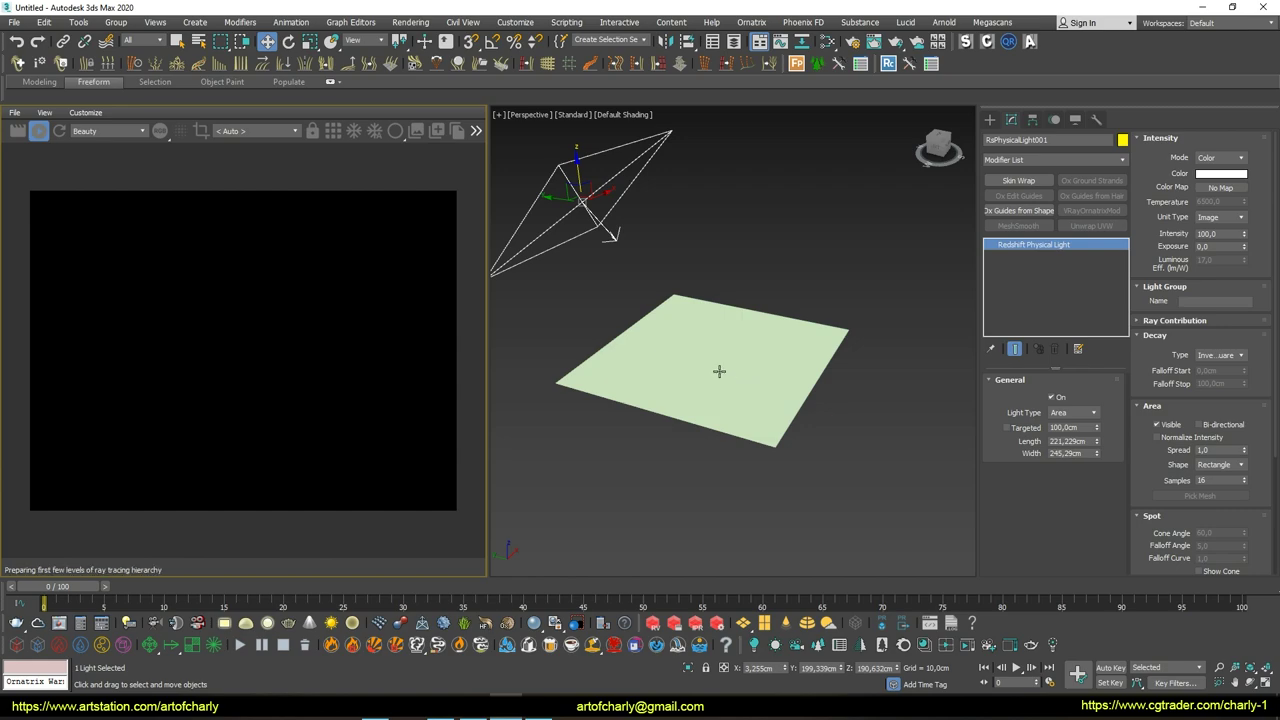
{"action": "middle_click_drag", "start_coordinate": [729, 379], "coordinate": [695, 361]}
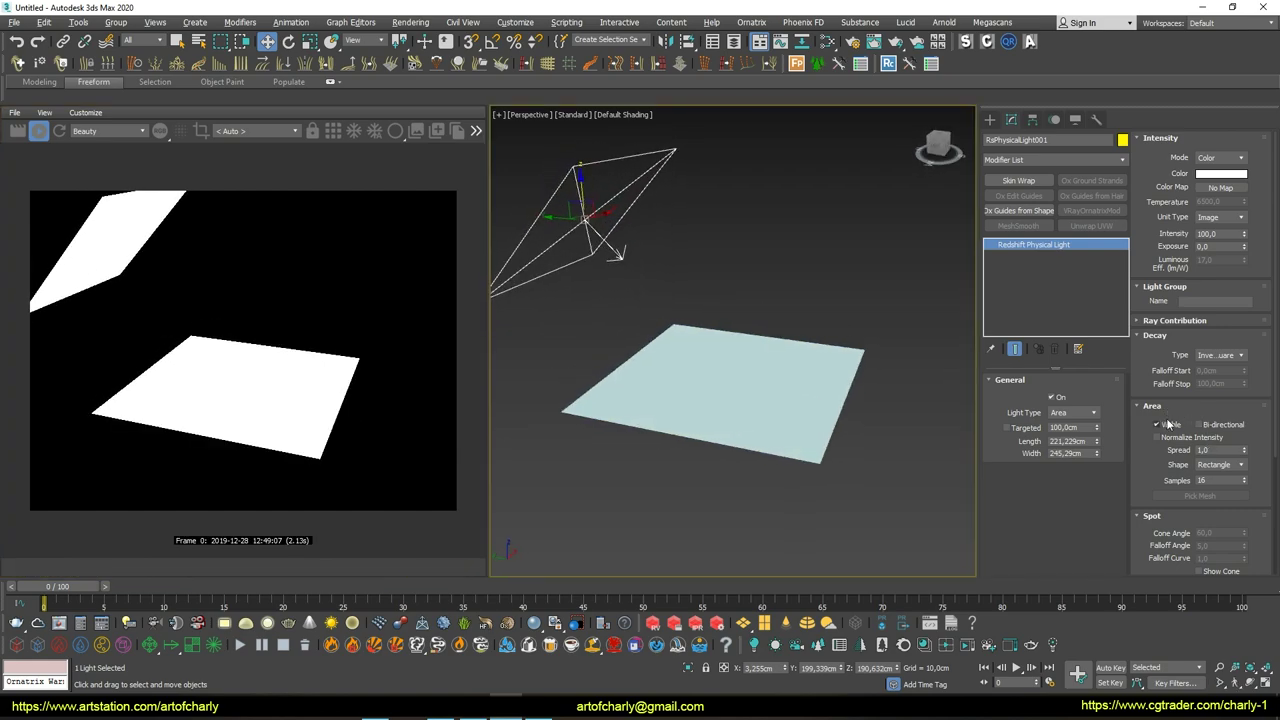
{"action": "left_click", "coordinate": [1166, 425]}
{"action": "middle_click_drag", "start_coordinate": [757, 366], "coordinate": [697, 331]}
{"action": "left_click", "coordinate": [697, 331]}
{"action": "key", "text": "F10"}
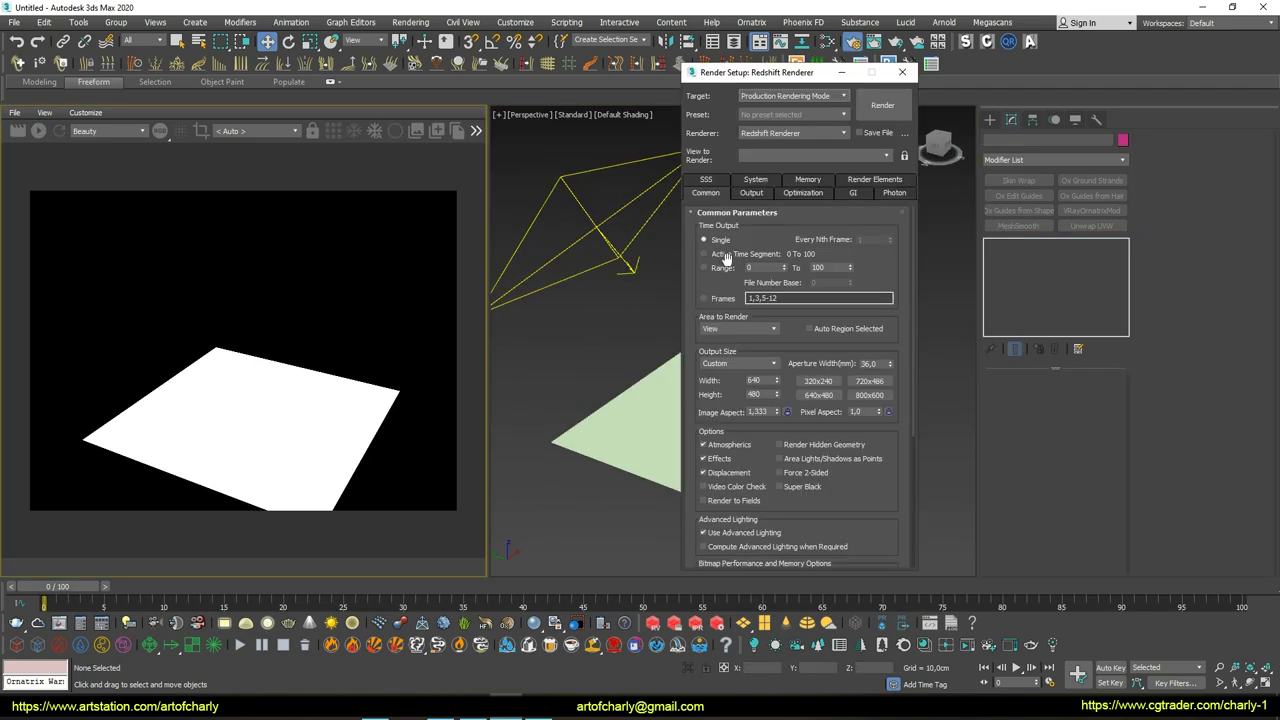
Set GI to Brute Force primary and Irradiance Point Cloud secondary
{"action": "left_click", "coordinate": [752, 193]}
{"action": "left_click", "coordinate": [855, 193]}
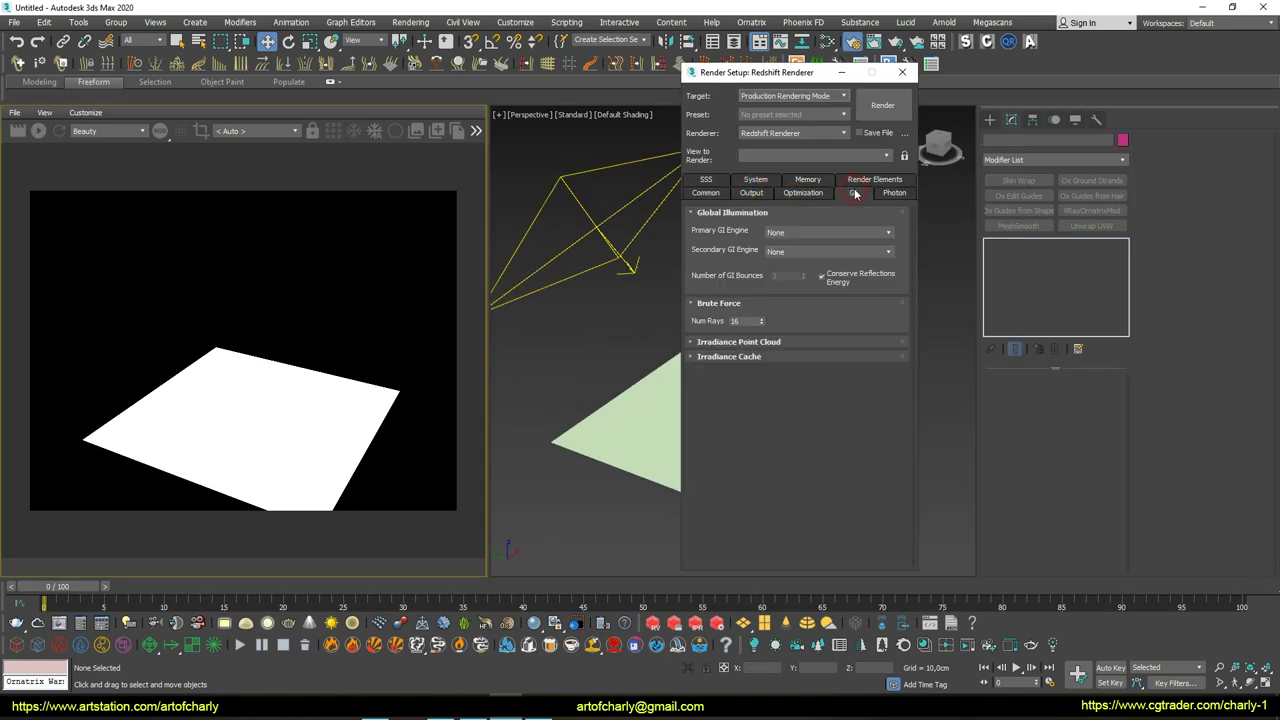
{"action": "left_click", "coordinate": [800, 233]}
{"action": "left_click", "coordinate": [788, 271]}
{"action": "left_click", "coordinate": [797, 252]}
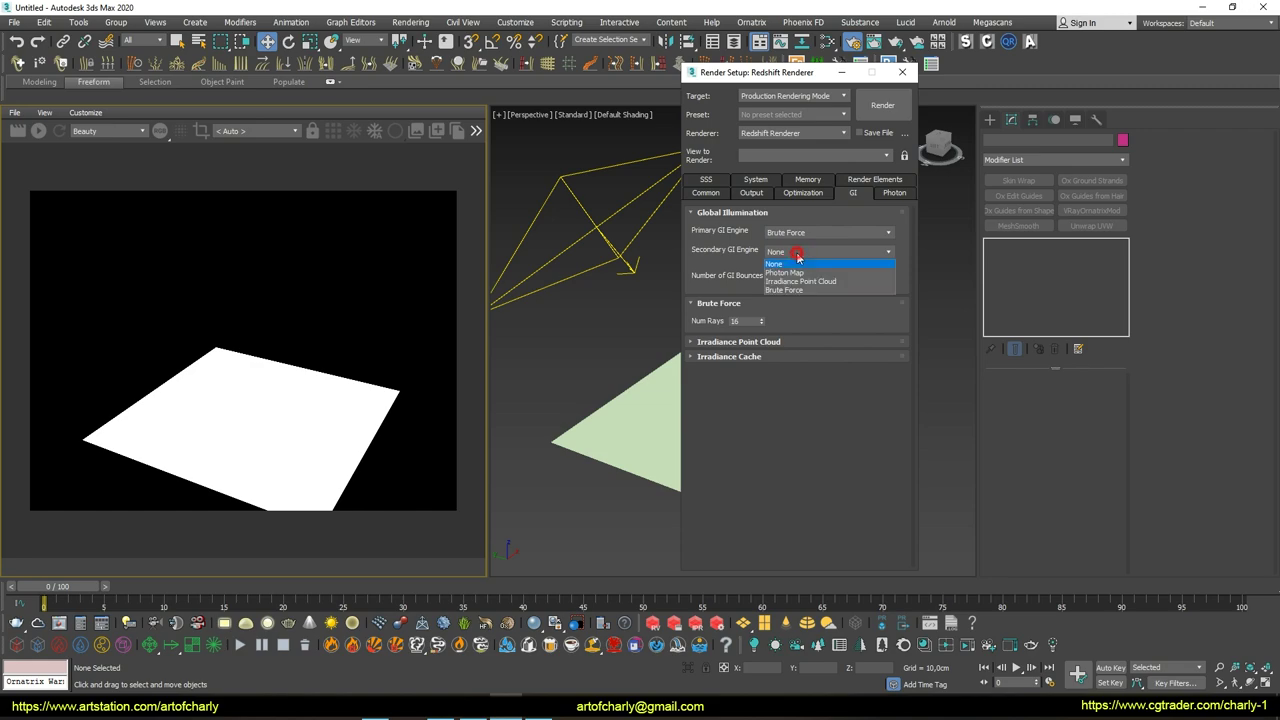
{"action": "left_click", "coordinate": [796, 281]}
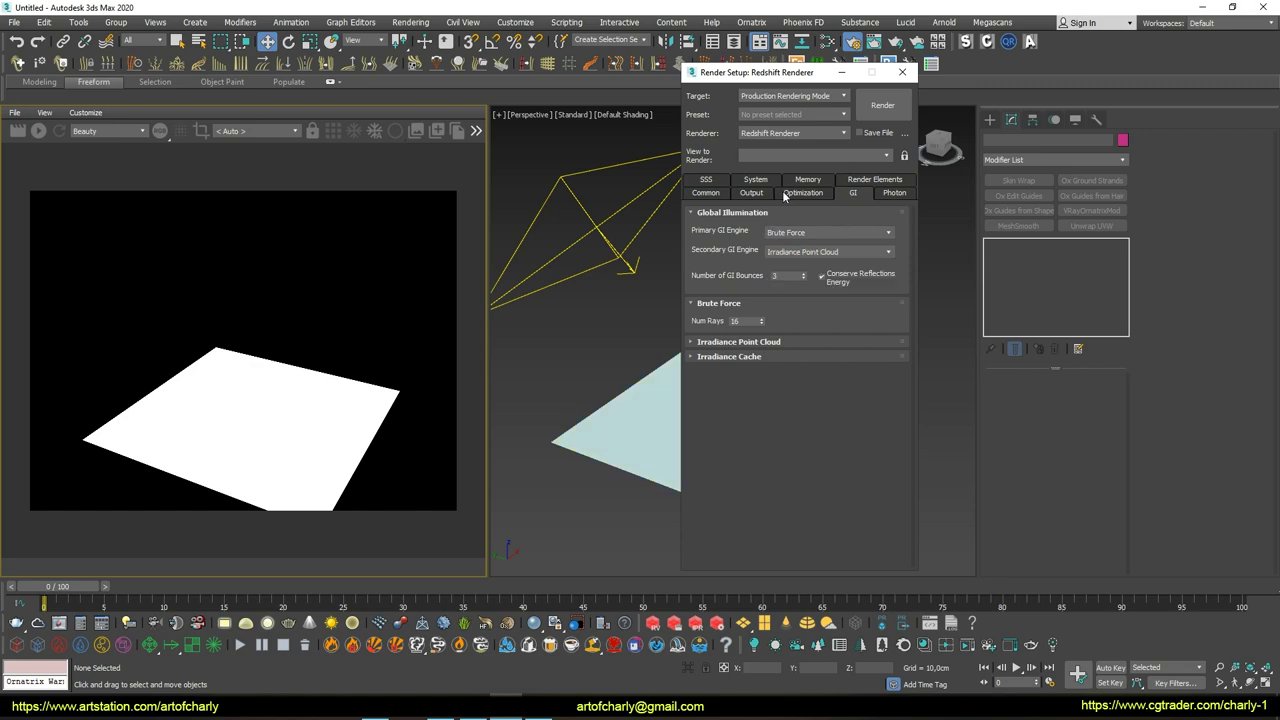
Set the system bucket size to 256 and bucket order to Hilbert
{"action": "left_click", "coordinate": [768, 181]}
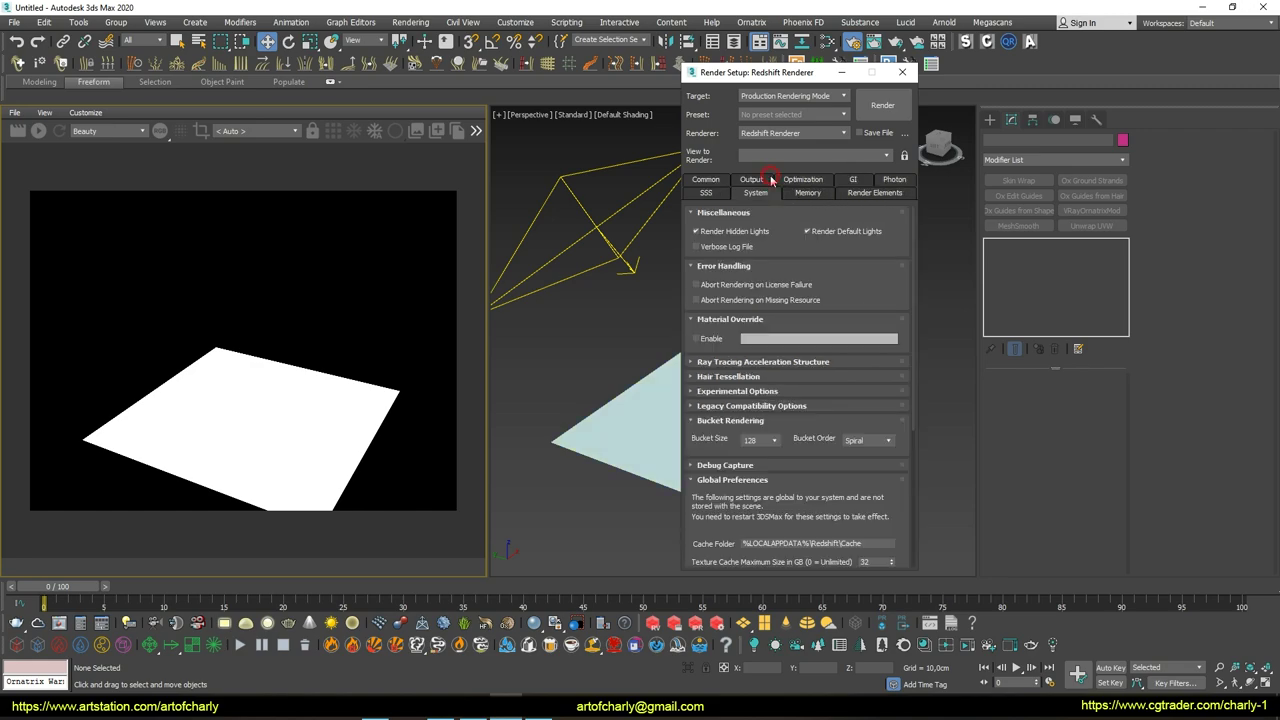
{"action": "left_click", "coordinate": [770, 441]}
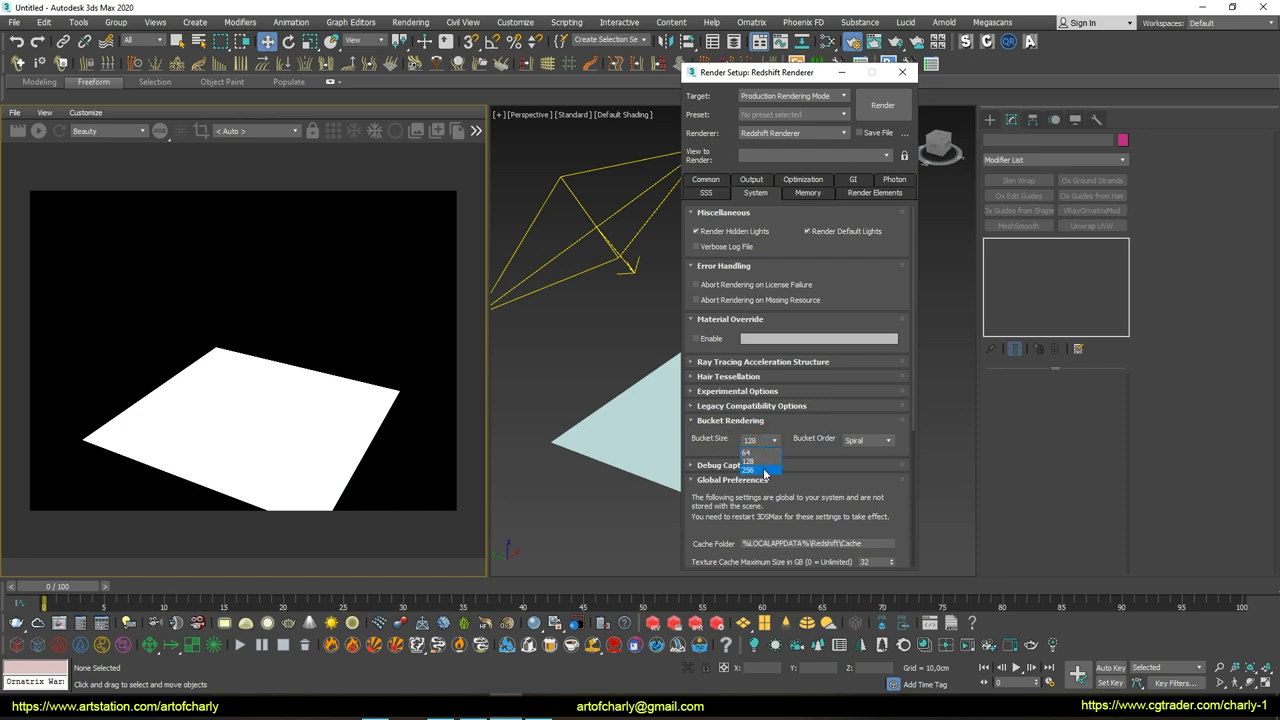
{"action": "left_click", "coordinate": [766, 472]}
{"action": "left_click", "coordinate": [866, 441]}
{"action": "left_click", "coordinate": [865, 460]}
{"action": "left_click", "coordinate": [866, 441]}
{"action": "left_click", "coordinate": [856, 470]}
{"action": "mouse_move", "coordinate": [771, 479]}
{"action": "left_mouse_down"}
{"action": "mouse_move", "coordinate": [779, 388]}
{"action": "mouse_move", "coordinate": [781, 448]}
{"action": "left_mouse_up"}
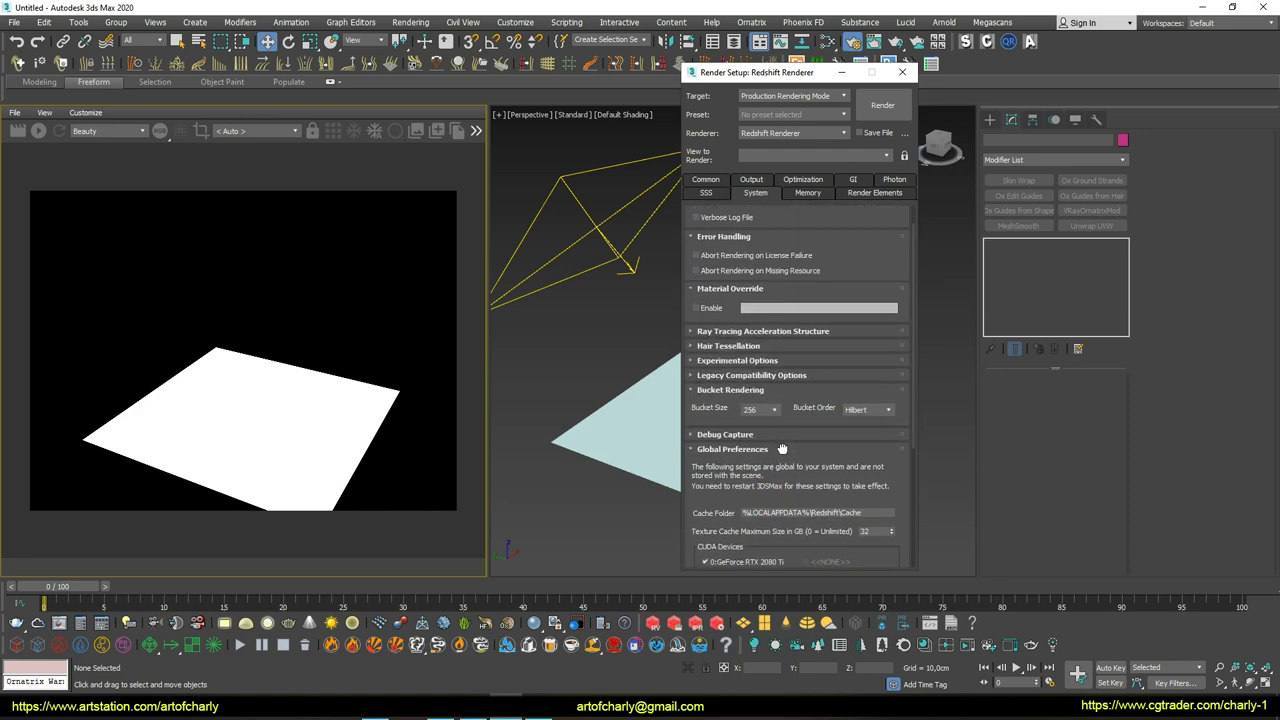
Change the hair tessellation mode under the experimental system options
{"action": "left_click", "coordinate": [711, 366]}
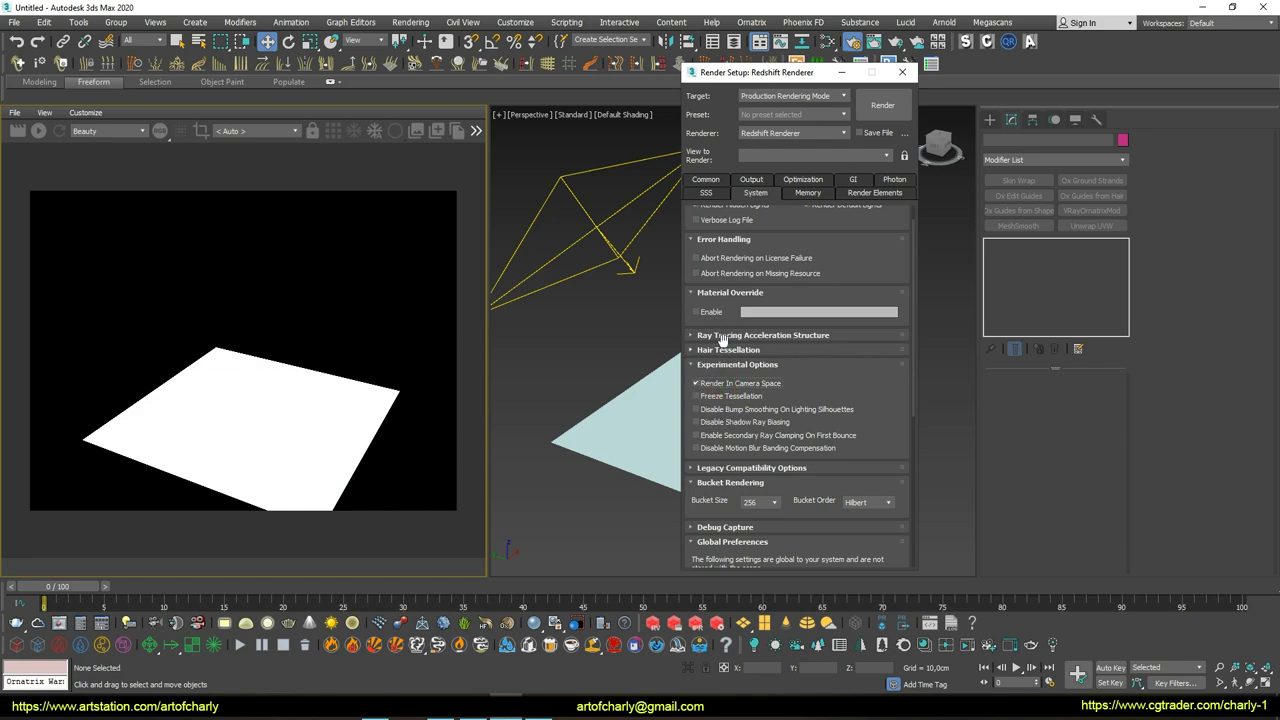
{"action": "left_click", "coordinate": [732, 352]}
{"action": "left_click", "coordinate": [778, 371]}
{"action": "left_click", "coordinate": [773, 392]}
{"action": "left_click", "coordinate": [711, 352]}
{"action": "left_click", "coordinate": [733, 337]}
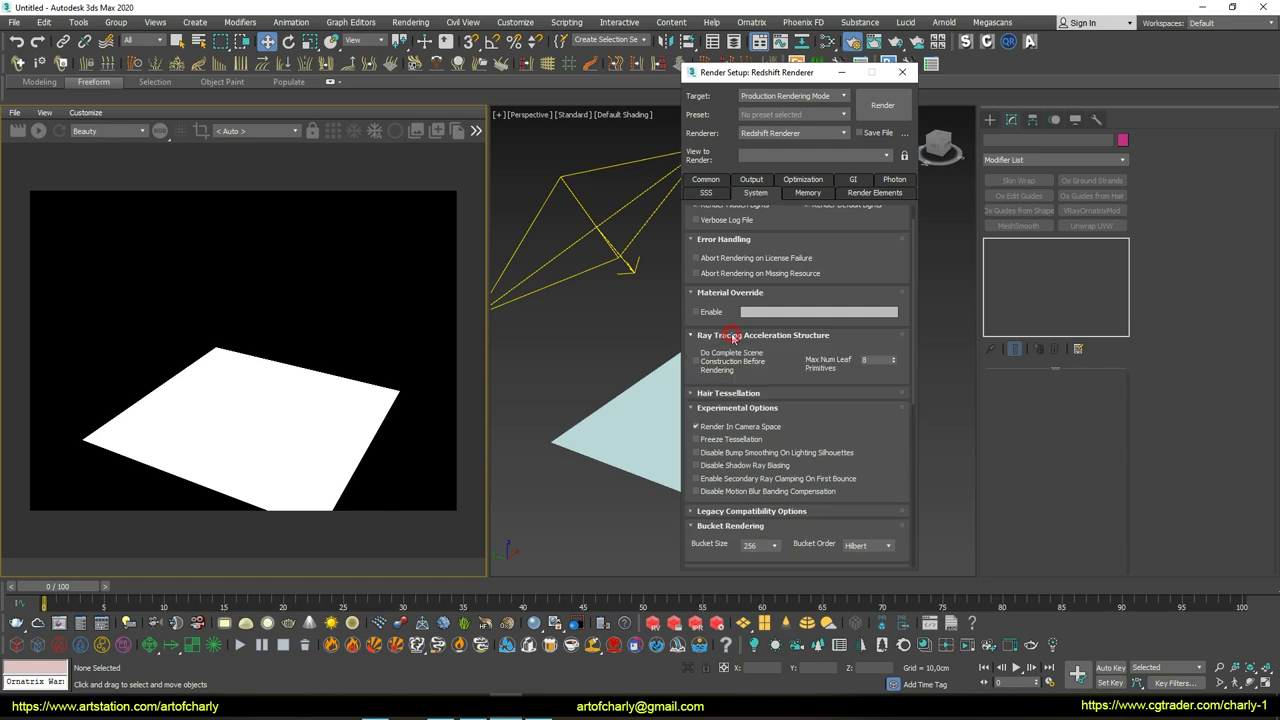
{"action": "left_click", "coordinate": [733, 337]}
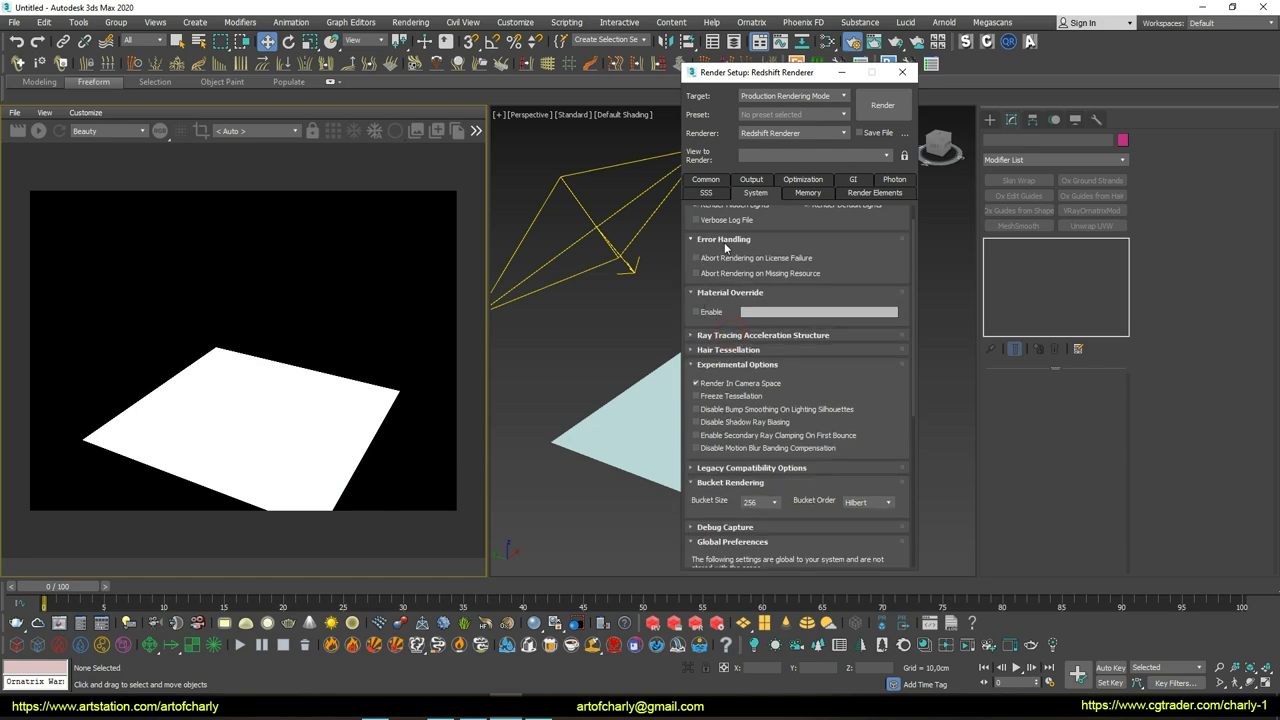
{"action": "scroll", "coordinate": [730, 250], "scroll_direction": "up", "scroll_amount": 2}
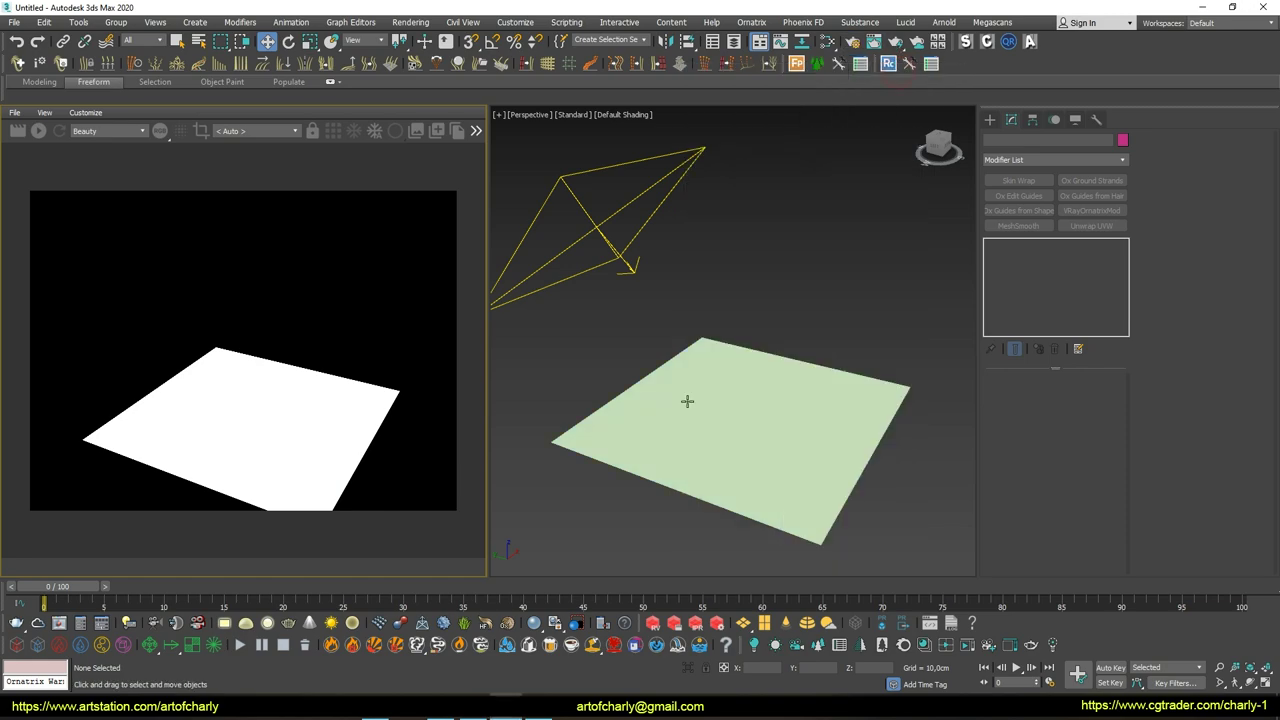
Apply the Ornatrix Fur Ball groom to the plane and display the fur in red
{"action": "left_click", "coordinate": [15, 64]}
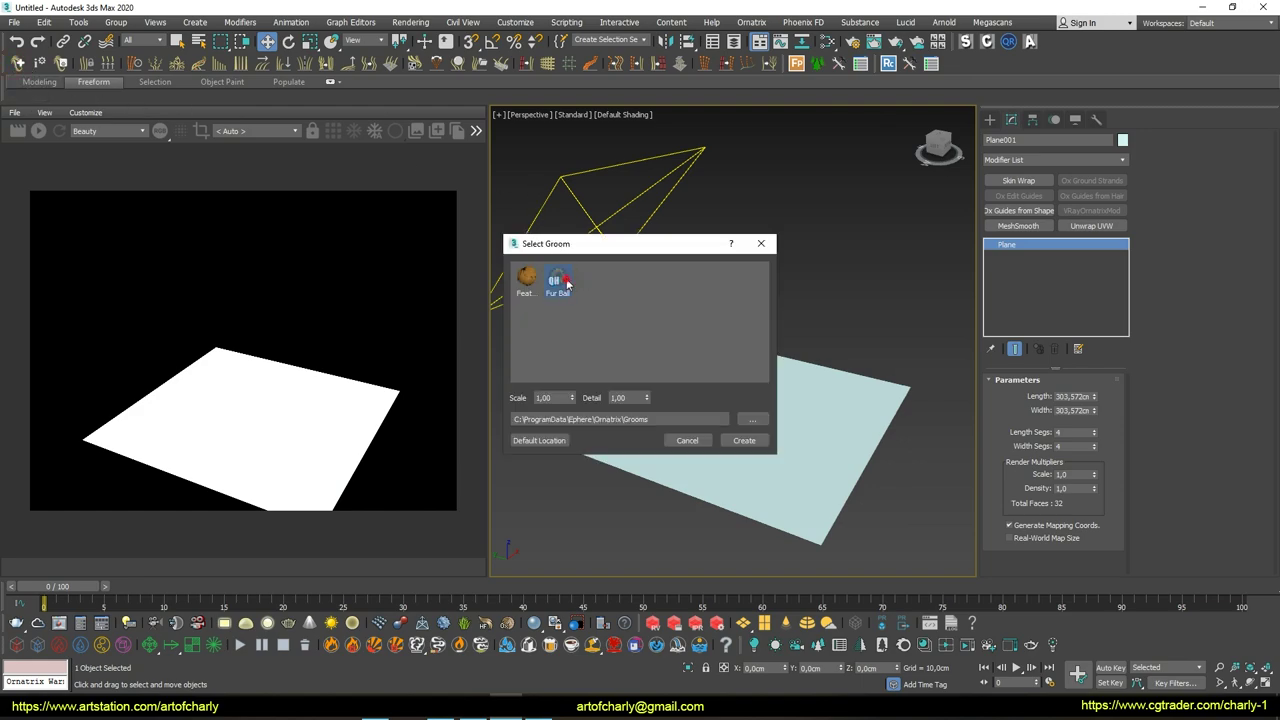
{"action": "double_click", "coordinate": [566, 284]}
{"action": "mouse_move", "coordinate": [757, 277]}
{"action": "middle_mouse_down", "text": "alt"}
{"action": "mouse_move", "coordinate": [736, 299]}
{"action": "mouse_move", "coordinate": [728, 281]}
{"action": "middle_mouse_up", "text": "alt"}
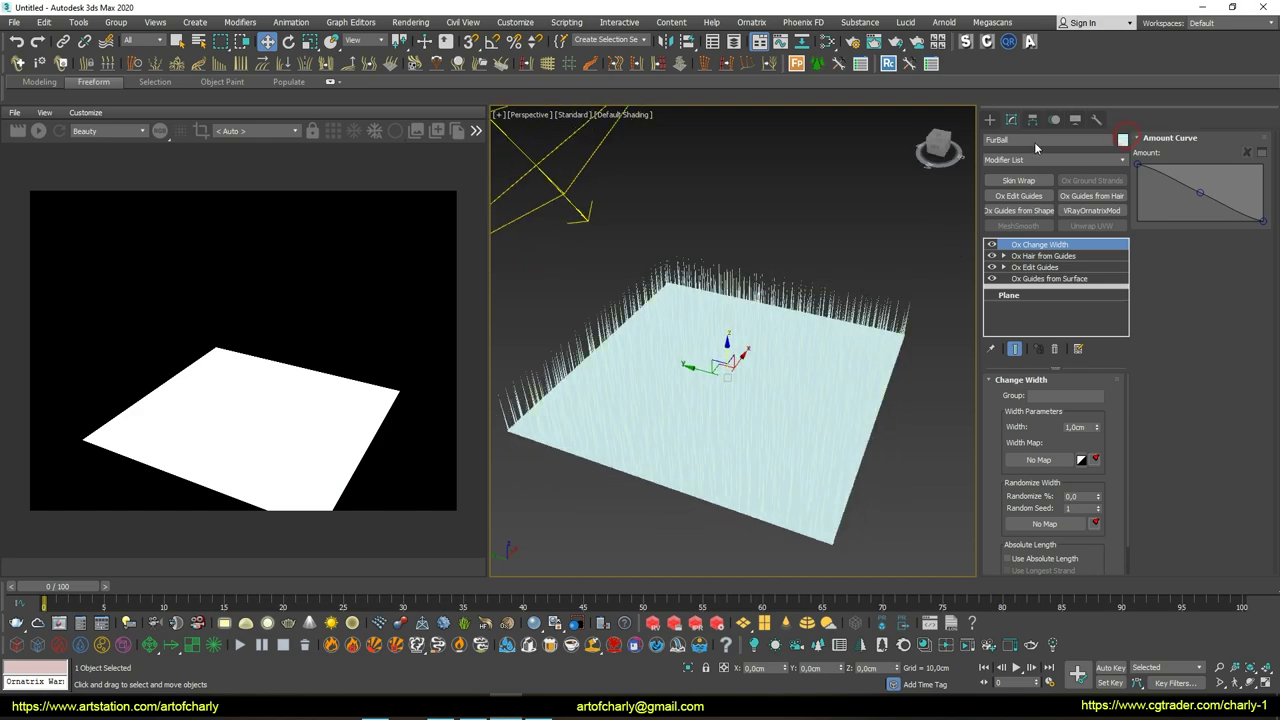
{"action": "left_click", "coordinate": [647, 343]}
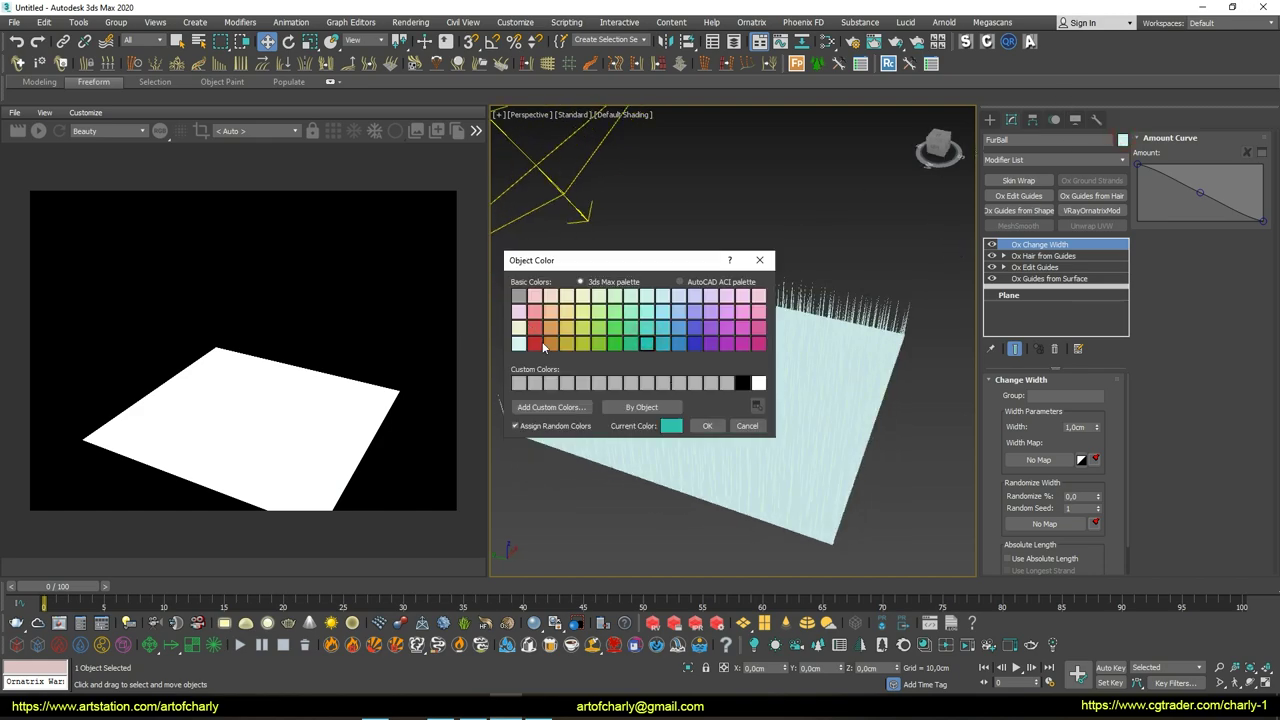
{"action": "left_click", "coordinate": [704, 426]}
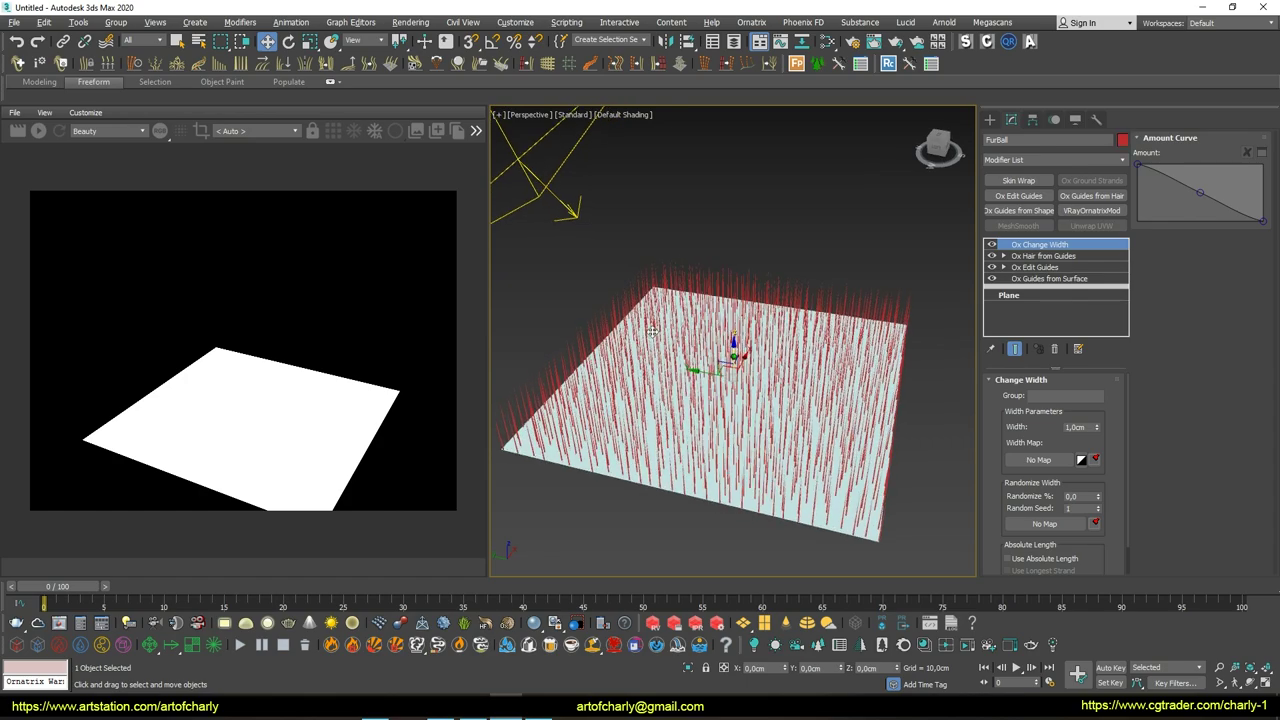
Create a Redshift RS Hair material in the Slate editor and assign it to the fur
{"action": "key", "text": "m"}
{"action": "right_click", "coordinate": [722, 268]}
{"action": "mouse_move", "coordinate": [884, 307]}
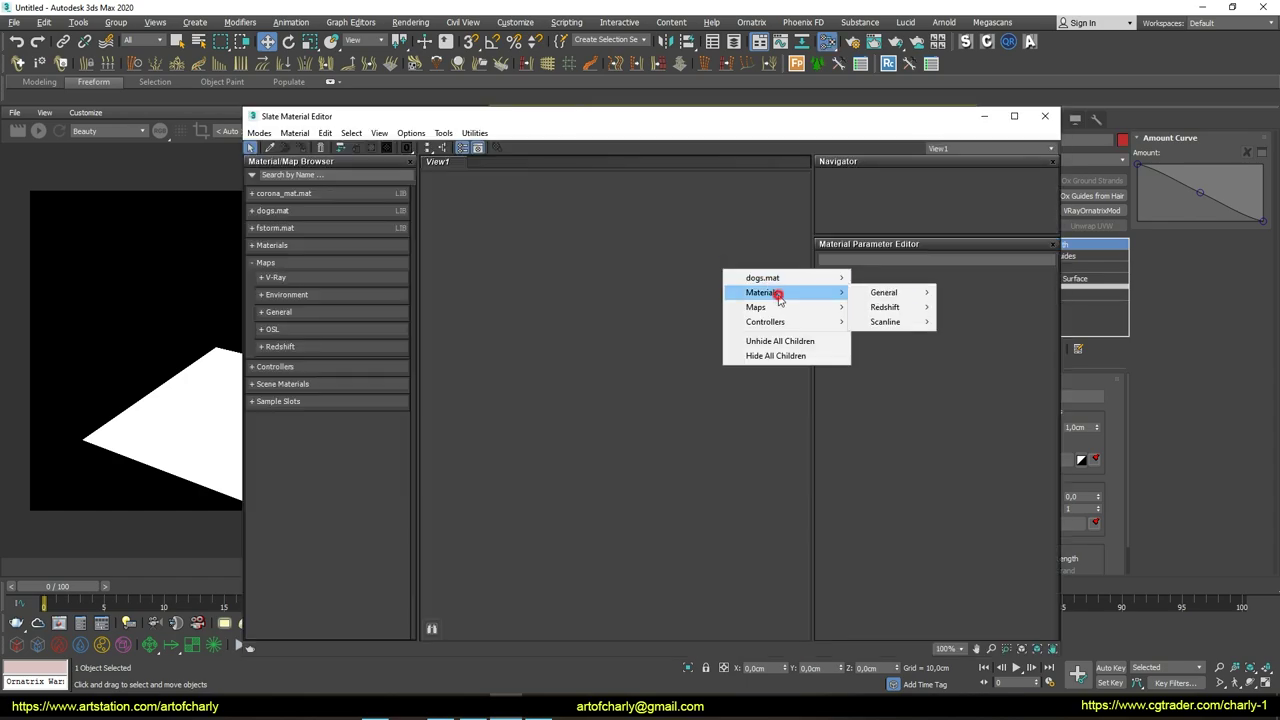
{"action": "left_click", "coordinate": [886, 307]}
{"action": "left_click", "coordinate": [985, 332]}
{"action": "mouse_move", "coordinate": [702, 118]}
{"action": "left_mouse_down"}
{"action": "mouse_move", "coordinate": [843, 430]}
{"action": "mouse_move", "coordinate": [833, 393]}
{"action": "left_mouse_up"}
{"action": "right_click", "coordinate": [840, 565]}
{"action": "left_click", "coordinate": [878, 252]}
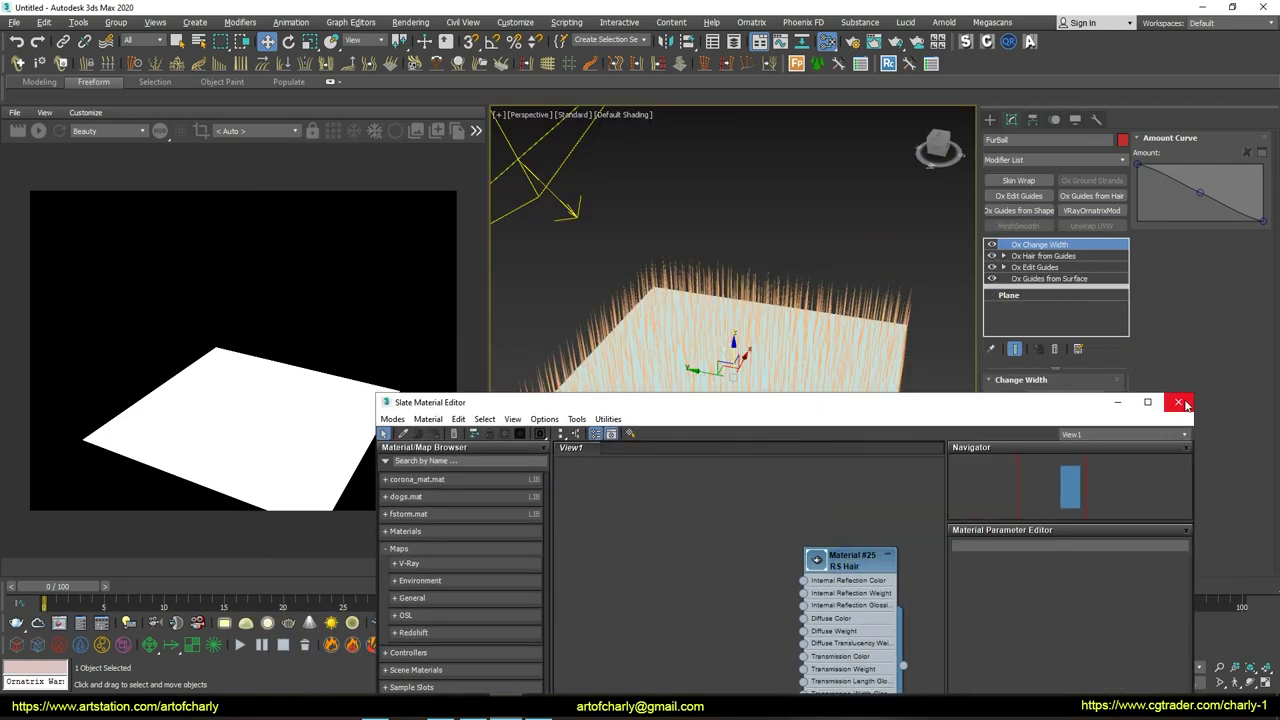
{"action": "left_click", "coordinate": [1181, 404]}
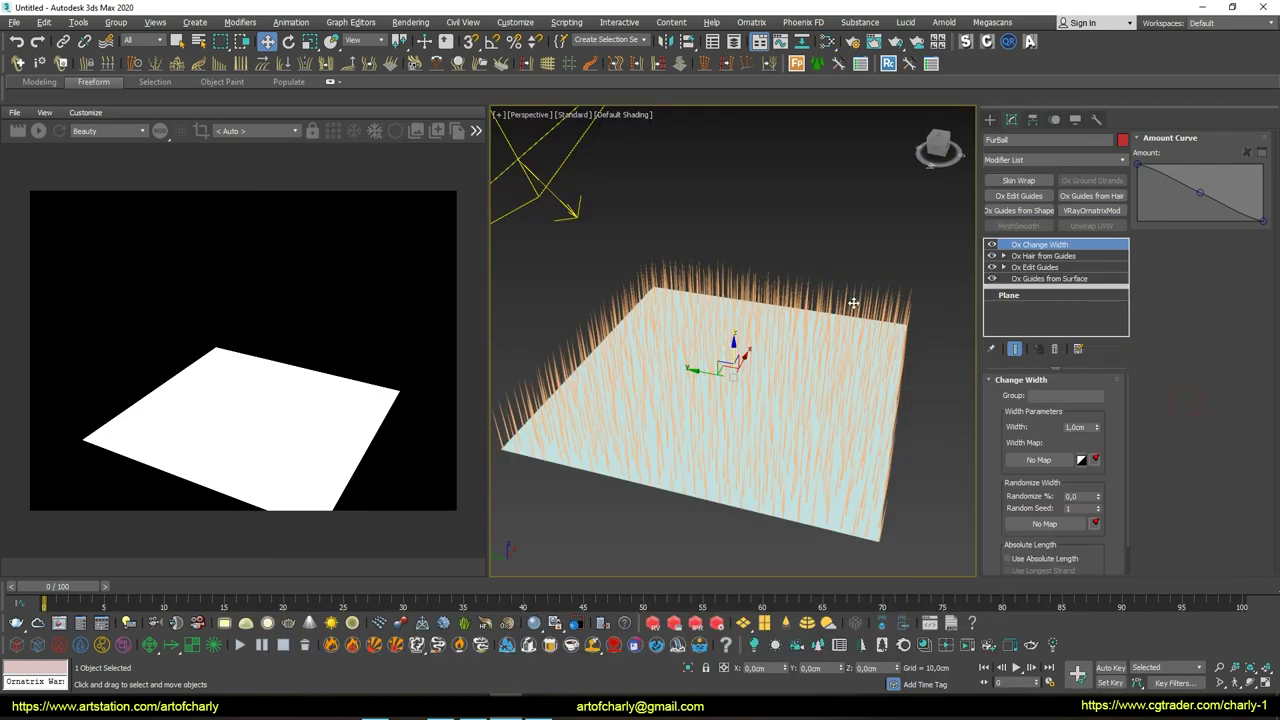
{"action": "left_click", "coordinate": [1040, 267]}
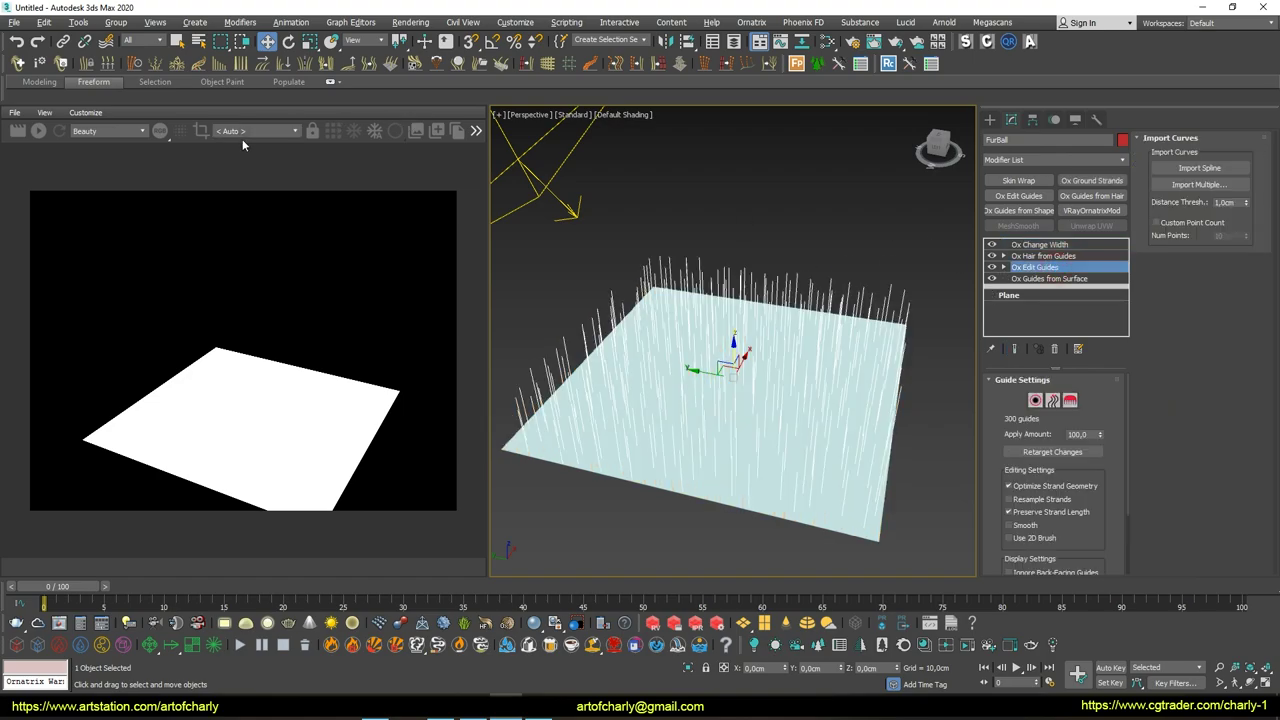
Add a Surface Comb, raise its bend curve's middle and lower the end to 0.72
{"action": "left_click", "coordinate": [263, 68]}
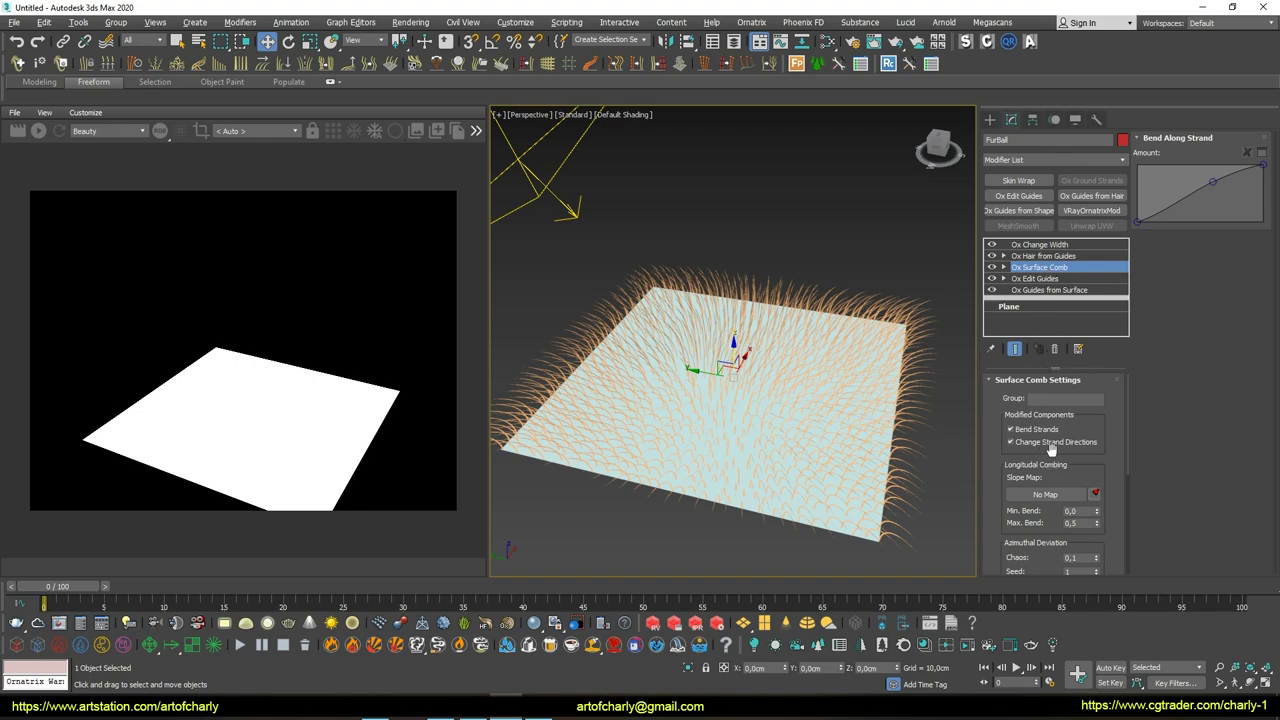
{"action": "left_click_drag", "start_coordinate": [1210, 186], "coordinate": [1217, 180]}
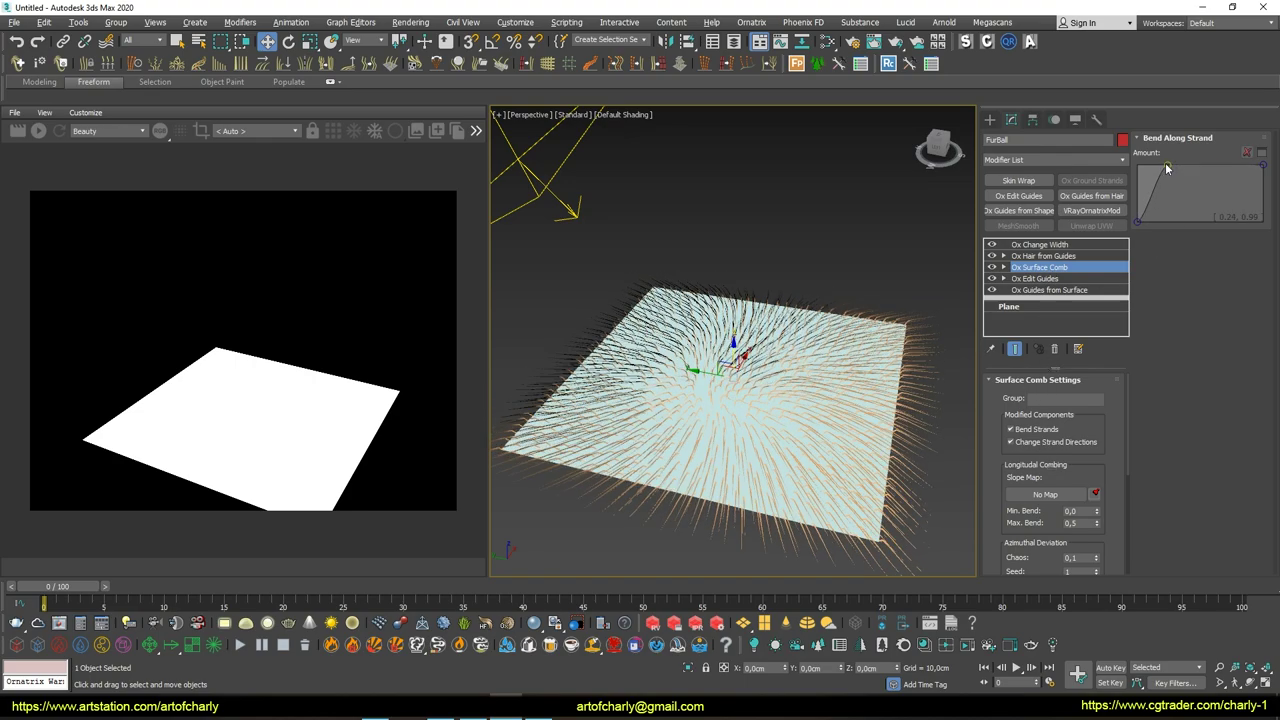
{"action": "left_click_drag", "start_coordinate": [1265, 170], "coordinate": [1265, 184]}
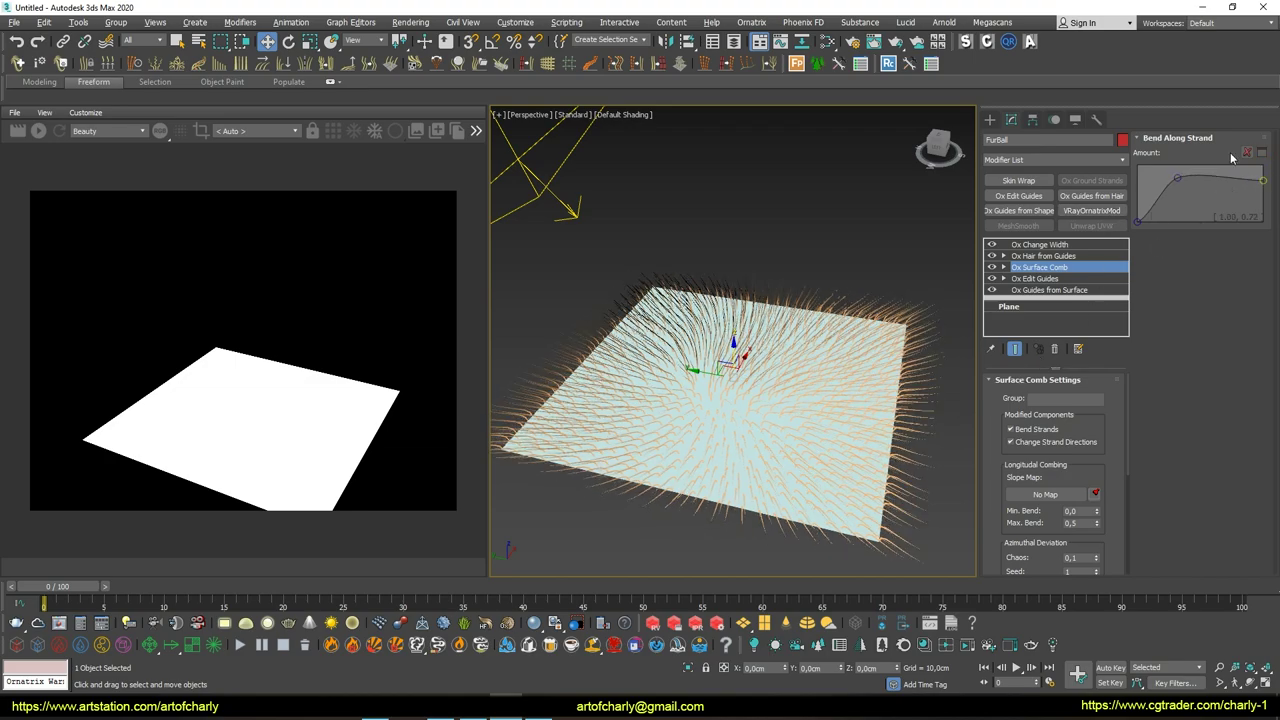
{"action": "scroll", "coordinate": [1045, 420], "scroll_direction": "down", "scroll_amount": 3}
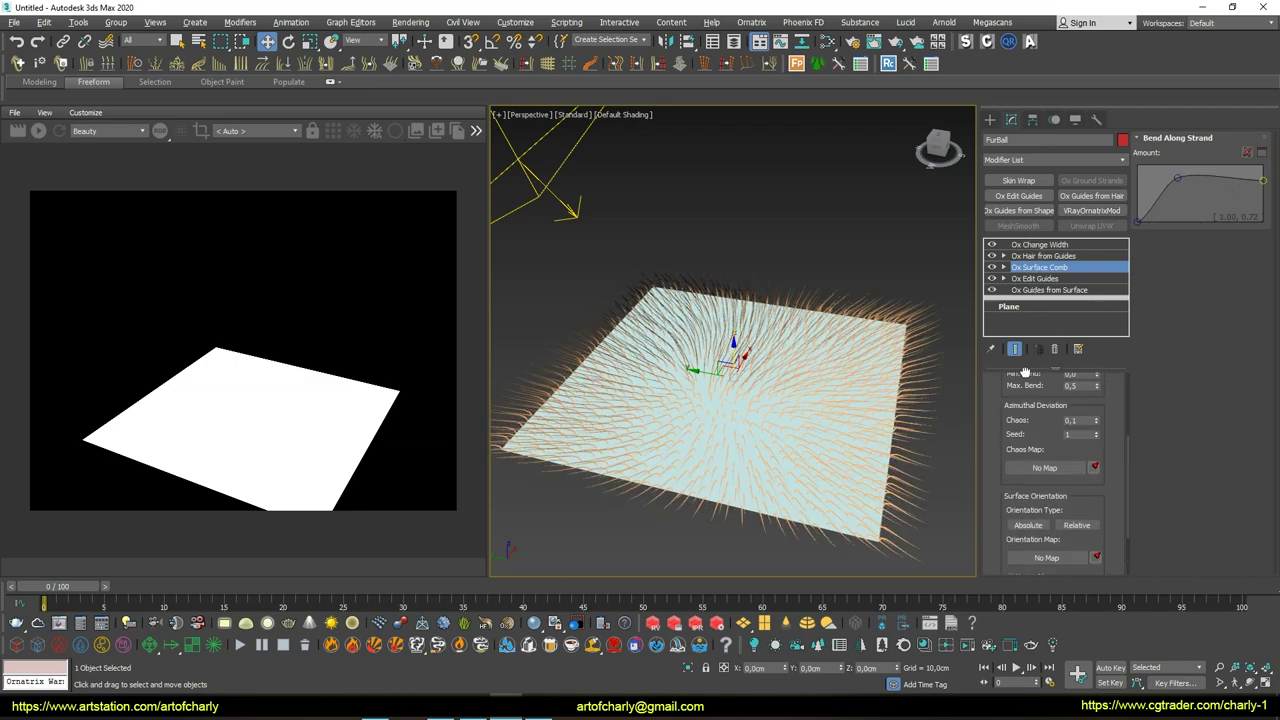
{"action": "left_click", "coordinate": [1004, 267]}
{"action": "left_click", "coordinate": [1027, 278]}
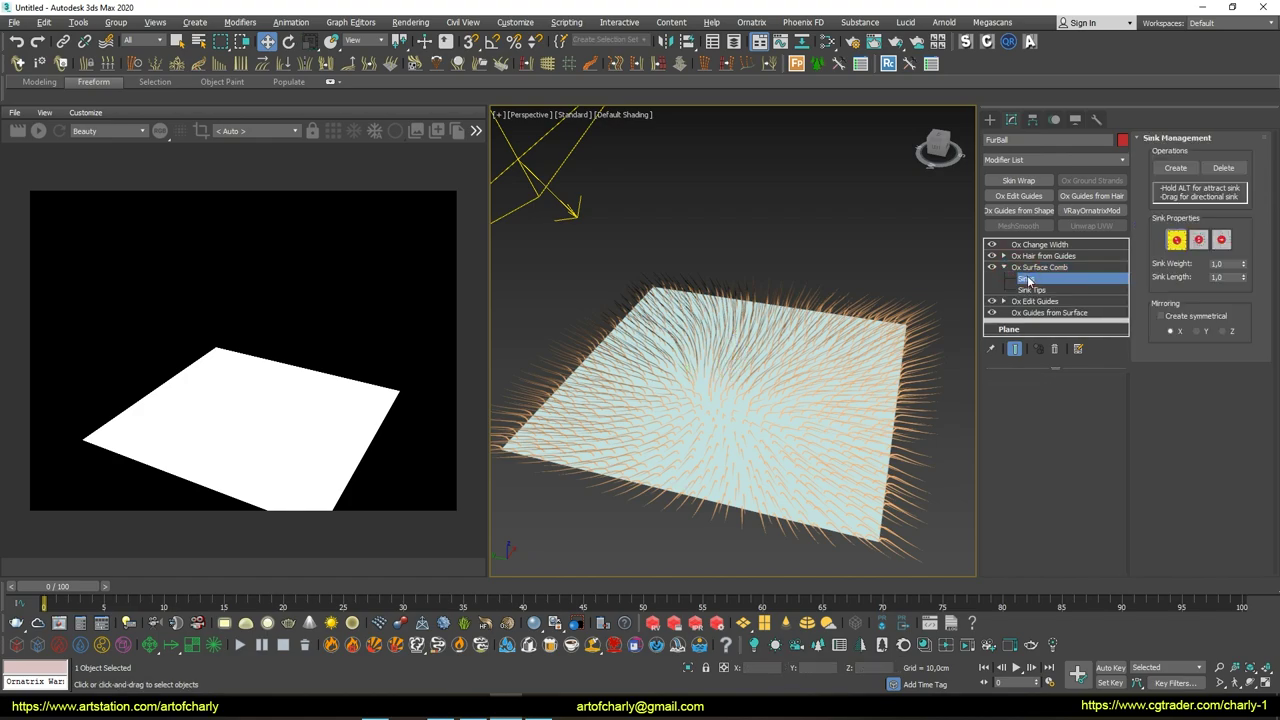
Draw several directional sinks across the plane's centre, right side and top-left edge
{"action": "left_click", "coordinate": [1176, 168]}
{"action": "middle_click_drag", "start_coordinate": [672, 434], "coordinate": [632, 395], "text": "alt"}
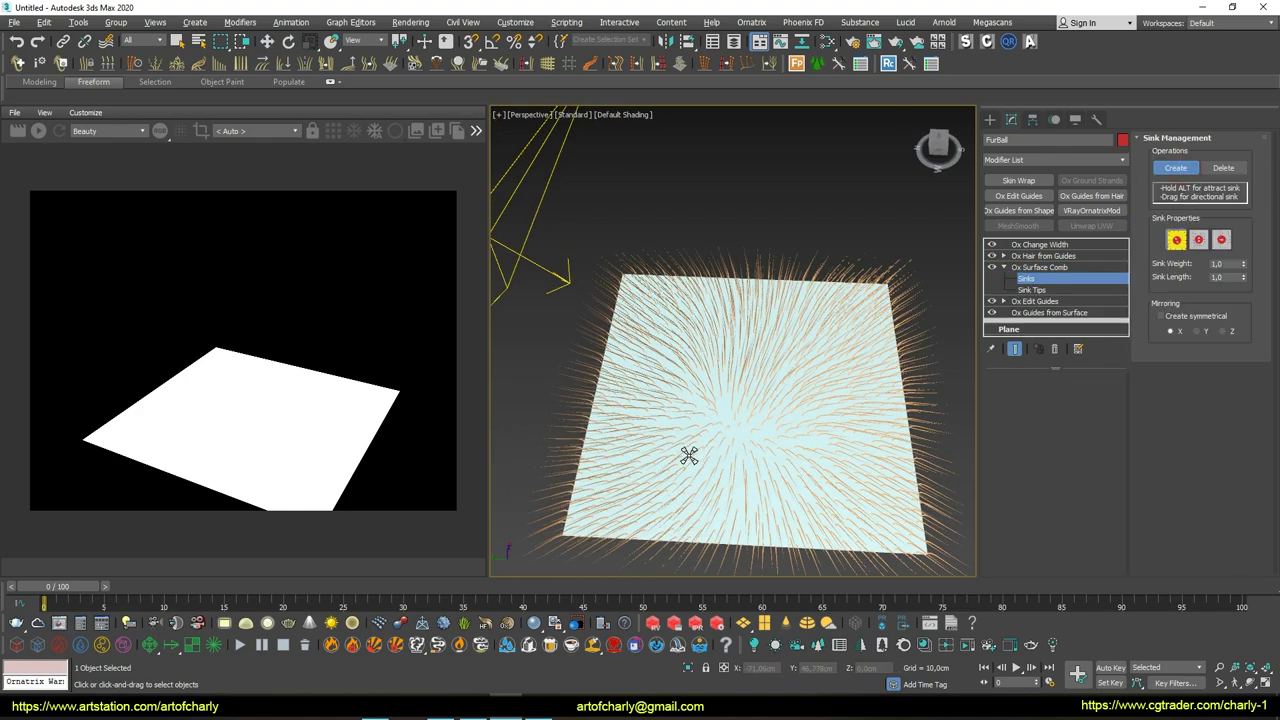
{"action": "left_click_drag", "start_coordinate": [563, 467], "coordinate": [607, 456]}
{"action": "mouse_move", "coordinate": [706, 442]}
{"action": "left_mouse_down"}
{"action": "mouse_move", "coordinate": [724, 400]}
{"action": "mouse_move", "coordinate": [654, 331]}
{"action": "mouse_move", "coordinate": [720, 282]}
{"action": "mouse_move", "coordinate": [808, 263]}
{"action": "left_mouse_up"}
{"action": "left_click_drag", "start_coordinate": [809, 382], "coordinate": [859, 384]}
{"action": "left_click_drag", "start_coordinate": [831, 467], "coordinate": [878, 520]}
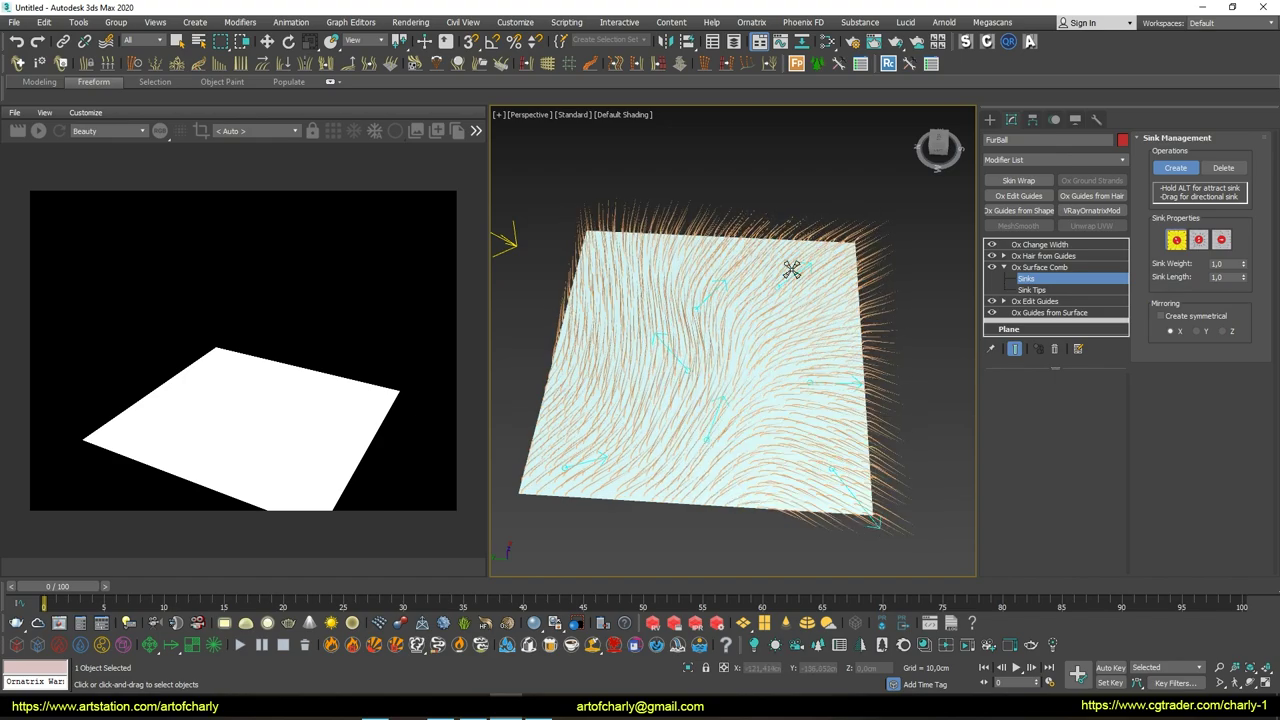
{"action": "left_click_drag", "start_coordinate": [608, 250], "coordinate": [578, 215]}
{"action": "left_click_drag", "start_coordinate": [591, 289], "coordinate": [563, 276]}
{"action": "mouse_move", "coordinate": [686, 287]}
{"action": "middle_mouse_down", "text": "alt"}
{"action": "mouse_move", "coordinate": [661, 281]}
{"action": "mouse_move", "coordinate": [680, 280]}
{"action": "mouse_move", "coordinate": [697, 325]}
{"action": "middle_mouse_up", "text": "alt"}
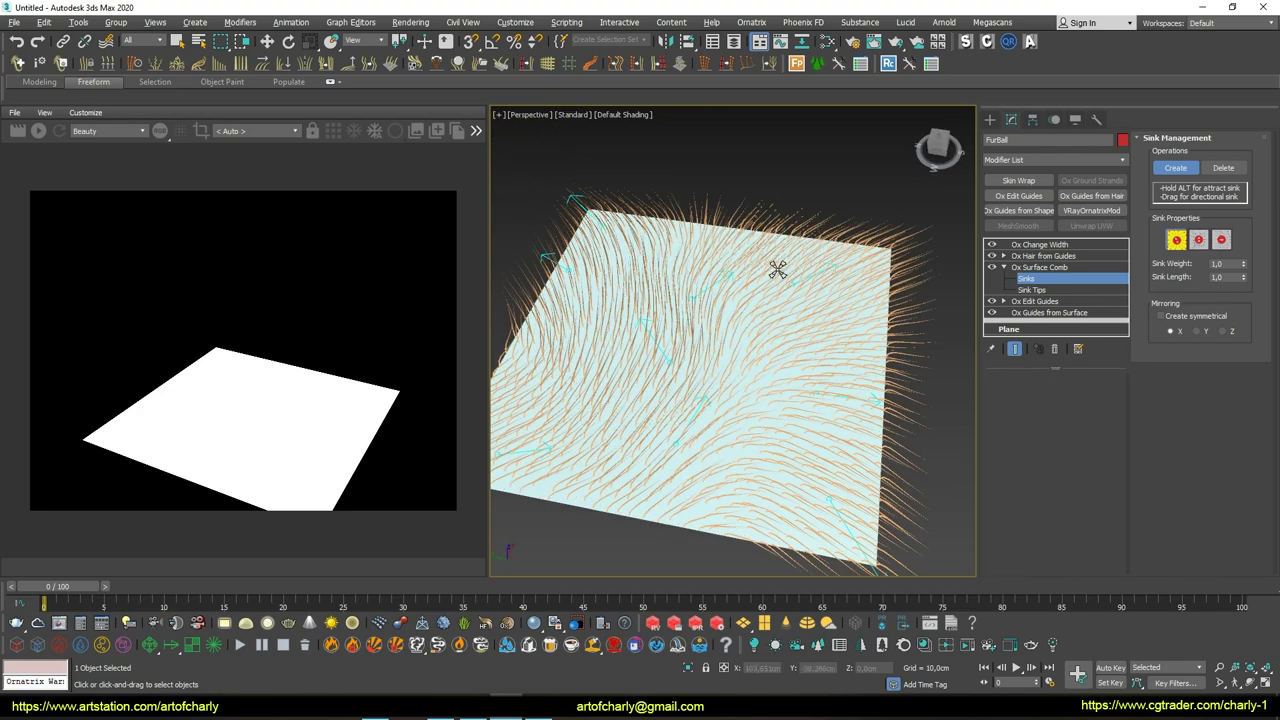
Leave sink editing and view the combed fur from another angle
{"action": "left_click", "coordinate": [1045, 267]}
{"action": "left_click", "coordinate": [1004, 268]}
{"action": "mouse_move", "coordinate": [820, 289]}
{"action": "middle_mouse_down", "text": "alt"}
{"action": "mouse_move", "coordinate": [805, 300]}
{"action": "mouse_move", "coordinate": [837, 280]}
{"action": "middle_mouse_up", "text": "alt"}
{"action": "left_click", "coordinate": [1045, 256]}
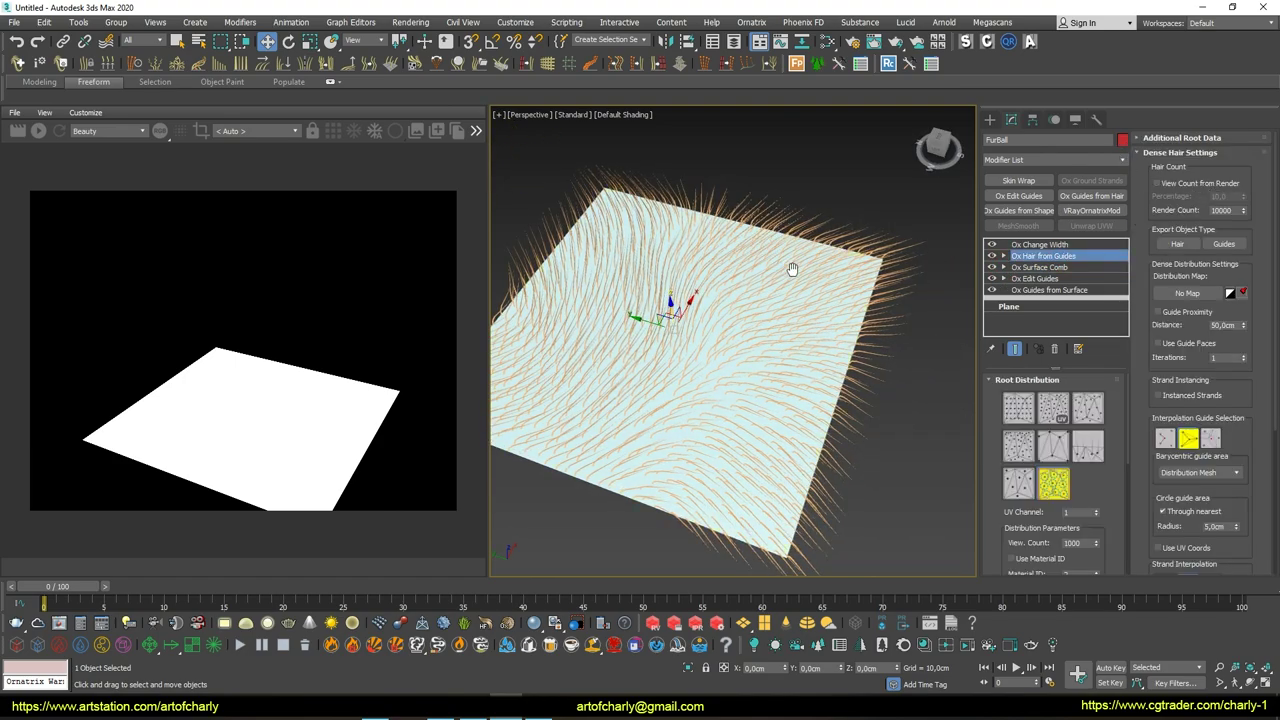
Run an ActiveShade render of the combed fur, orbiting to check angles, then stop it
{"action": "middle_click_drag", "start_coordinate": [792, 269], "coordinate": [745, 262], "text": "alt"}
{"action": "left_click", "coordinate": [38, 131]}
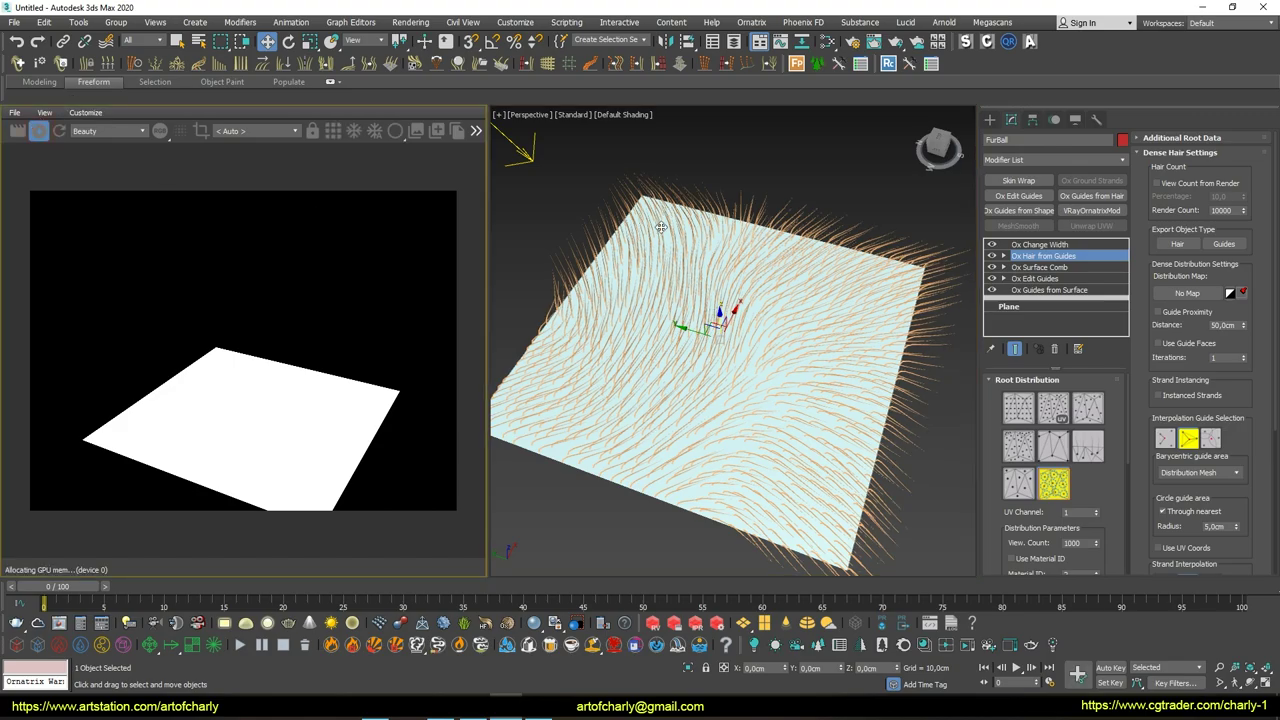
{"action": "middle_click_drag", "start_coordinate": [670, 290], "coordinate": [926, 331], "text": "alt"}
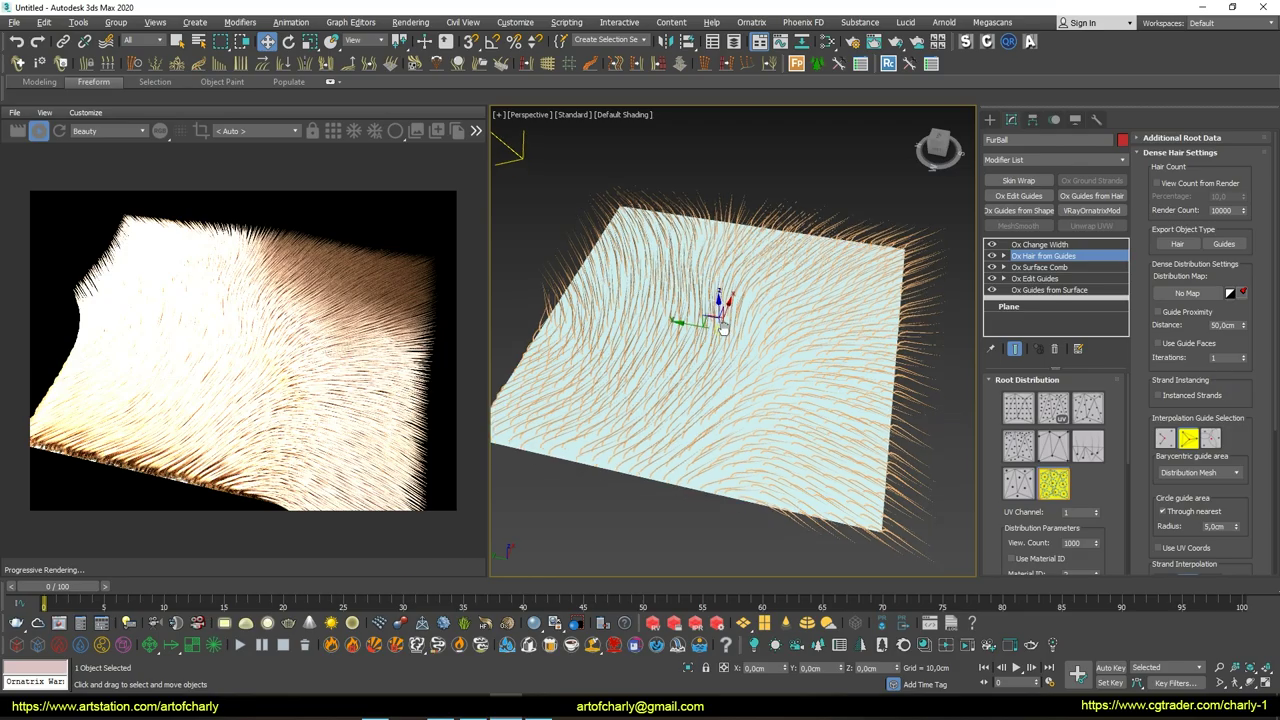
{"action": "mouse_move", "coordinate": [716, 322]}
{"action": "middle_mouse_down", "text": "alt"}
{"action": "mouse_move", "coordinate": [673, 283]}
{"action": "mouse_move", "coordinate": [680, 310]}
{"action": "middle_mouse_up", "text": "alt"}
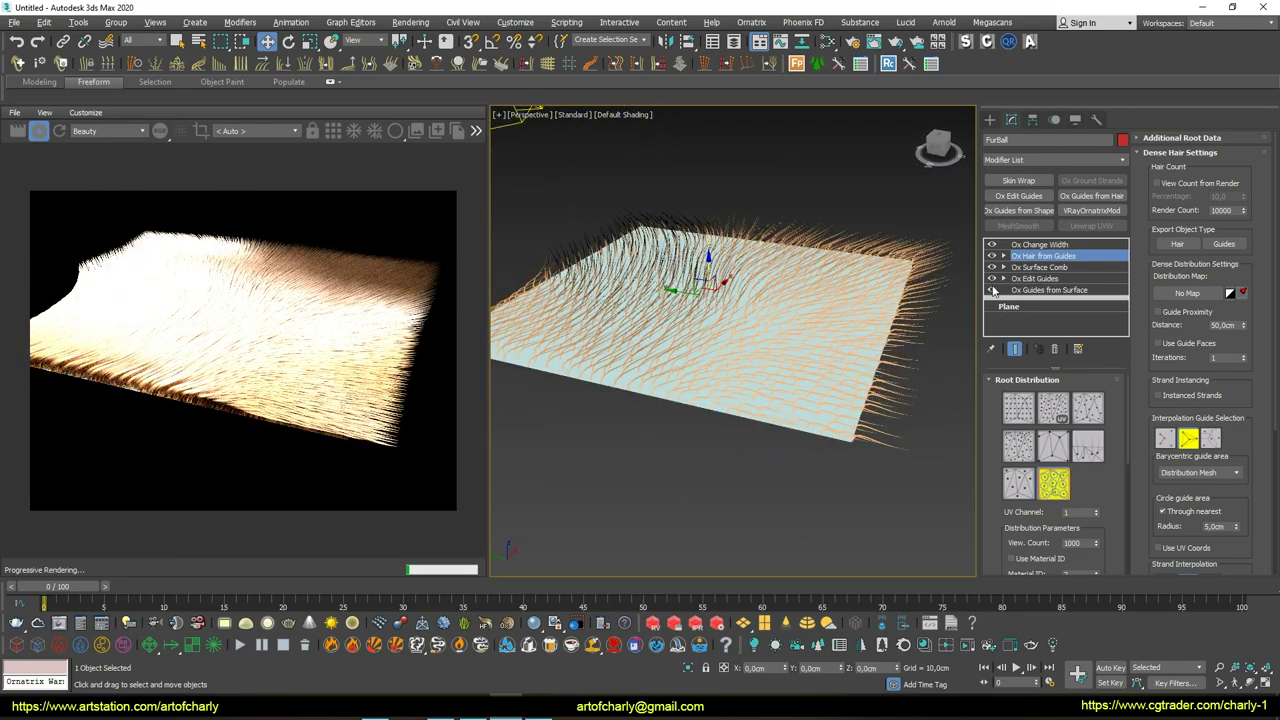
{"action": "left_click", "coordinate": [36, 134]}
{"action": "middle_click_drag", "start_coordinate": [820, 312], "coordinate": [958, 300], "text": "alt"}
Raise the root end of the Surface Comb's Bend Along Strand curve
{"action": "left_click", "coordinate": [1056, 268]}
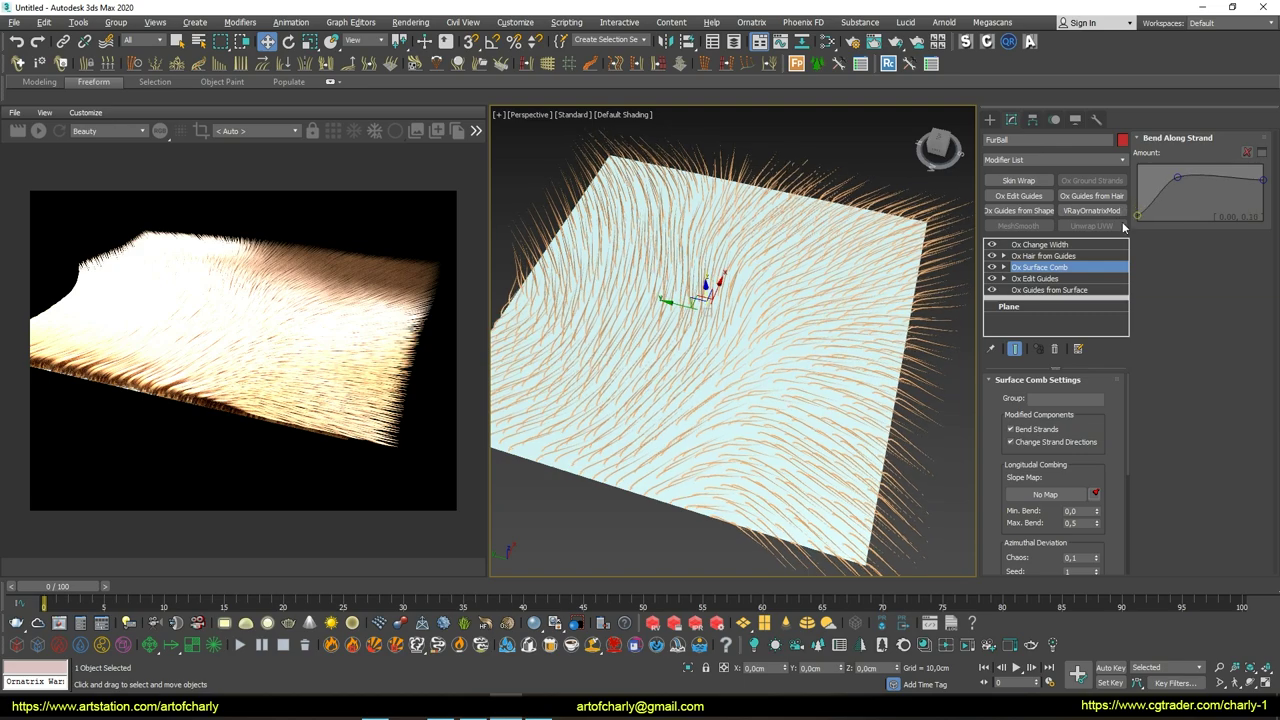
{"action": "mouse_move", "coordinate": [653, 383]}
{"action": "middle_mouse_down", "text": "alt"}
{"action": "mouse_move", "coordinate": [823, 325]}
{"action": "mouse_move", "coordinate": [686, 314]}
{"action": "mouse_move", "coordinate": [733, 340]}
{"action": "middle_mouse_up", "text": "alt"}
{"action": "scroll", "coordinate": [686, 317], "scroll_direction": "up", "scroll_amount": 4}
{"action": "left_click_drag", "start_coordinate": [731, 331], "coordinate": [681, 387]}
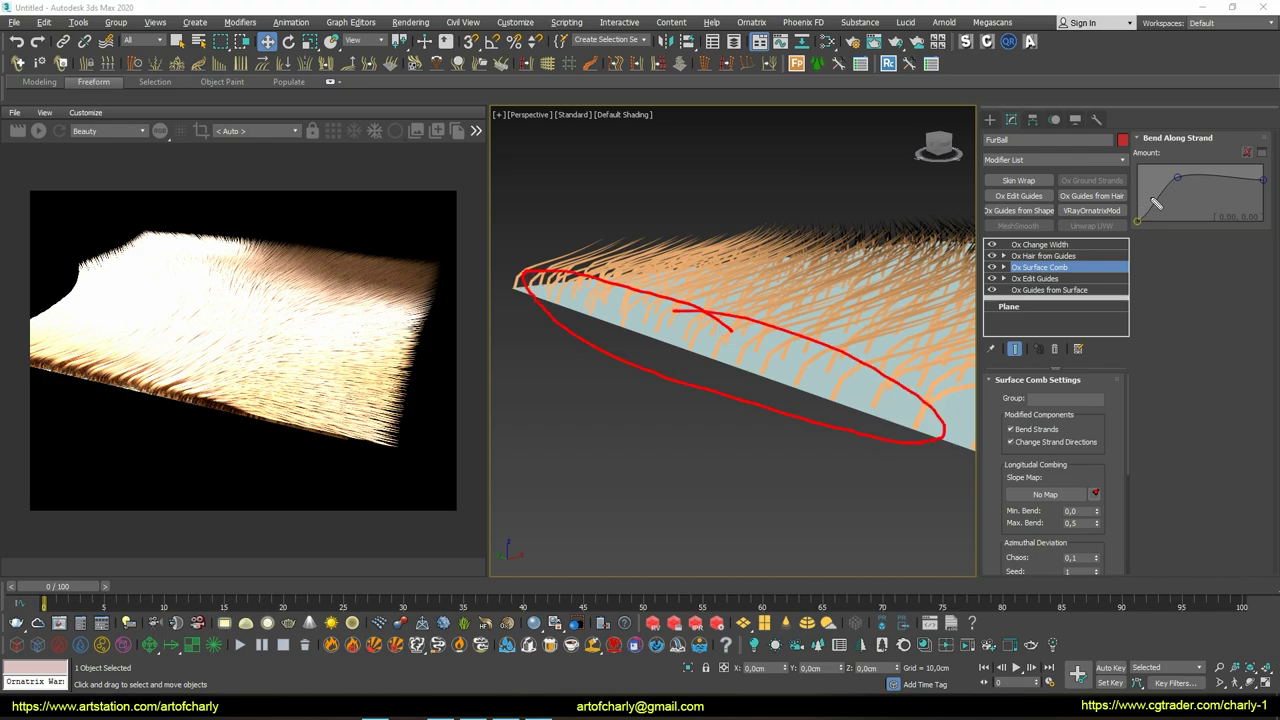
{"action": "key", "text": "Escape"}
{"action": "left_click_drag", "start_coordinate": [1137, 222], "coordinate": [1137, 195]}
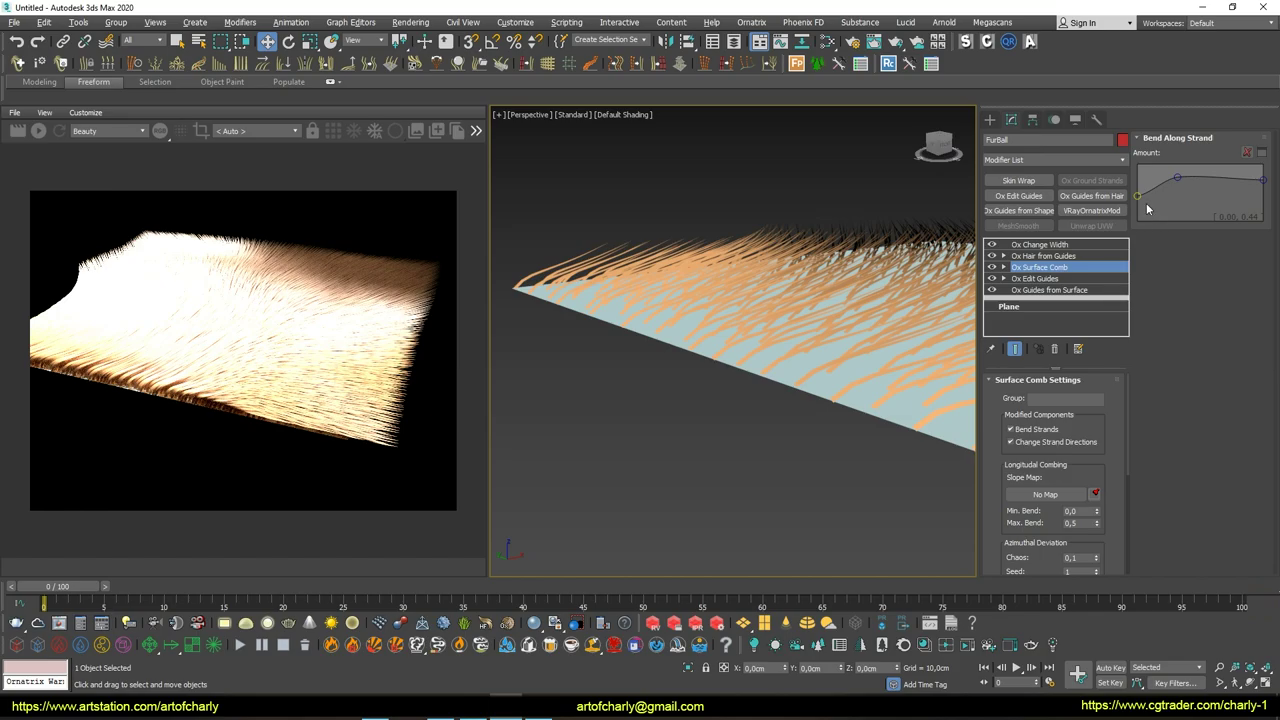
Re-run the ActiveShade render to view the updated combed fur from an oblique angle
{"action": "mouse_move", "coordinate": [760, 420]}
{"action": "middle_mouse_down", "text": "alt"}
{"action": "mouse_move", "coordinate": [843, 471]}
{"action": "mouse_move", "coordinate": [707, 379]}
{"action": "mouse_move", "coordinate": [731, 411]}
{"action": "middle_mouse_up", "text": "alt"}
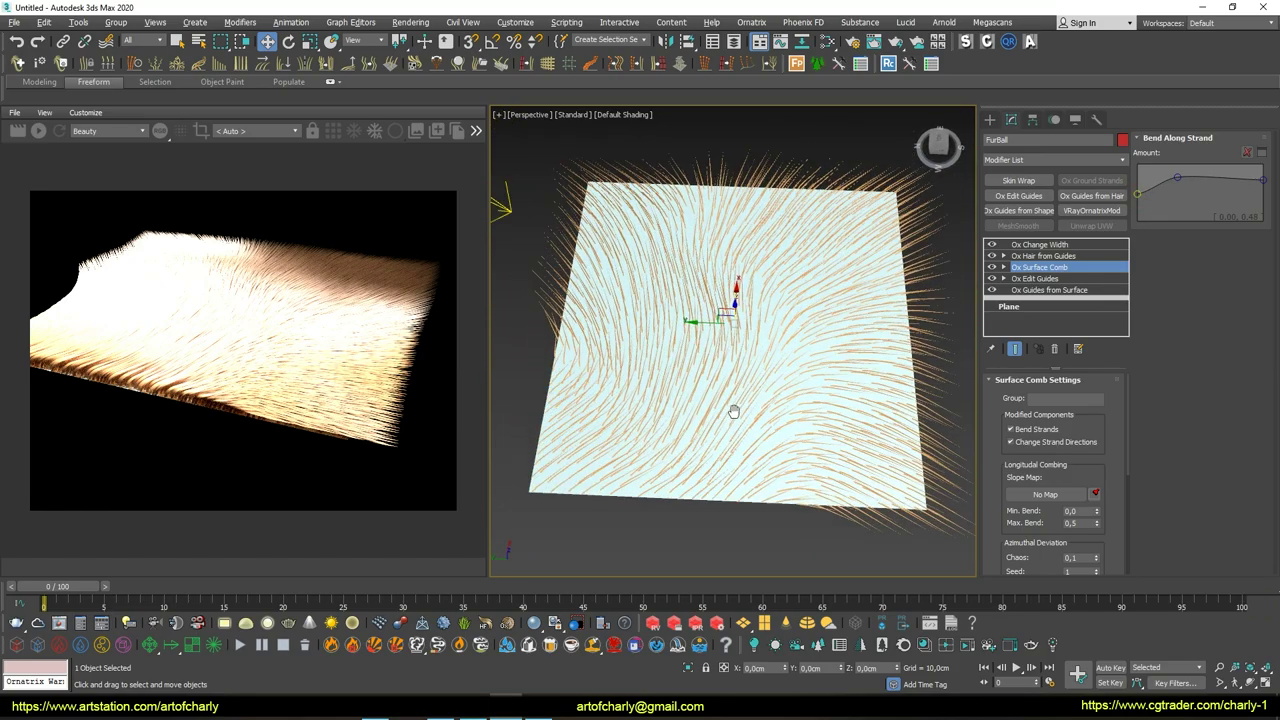
{"action": "left_click", "coordinate": [39, 134]}
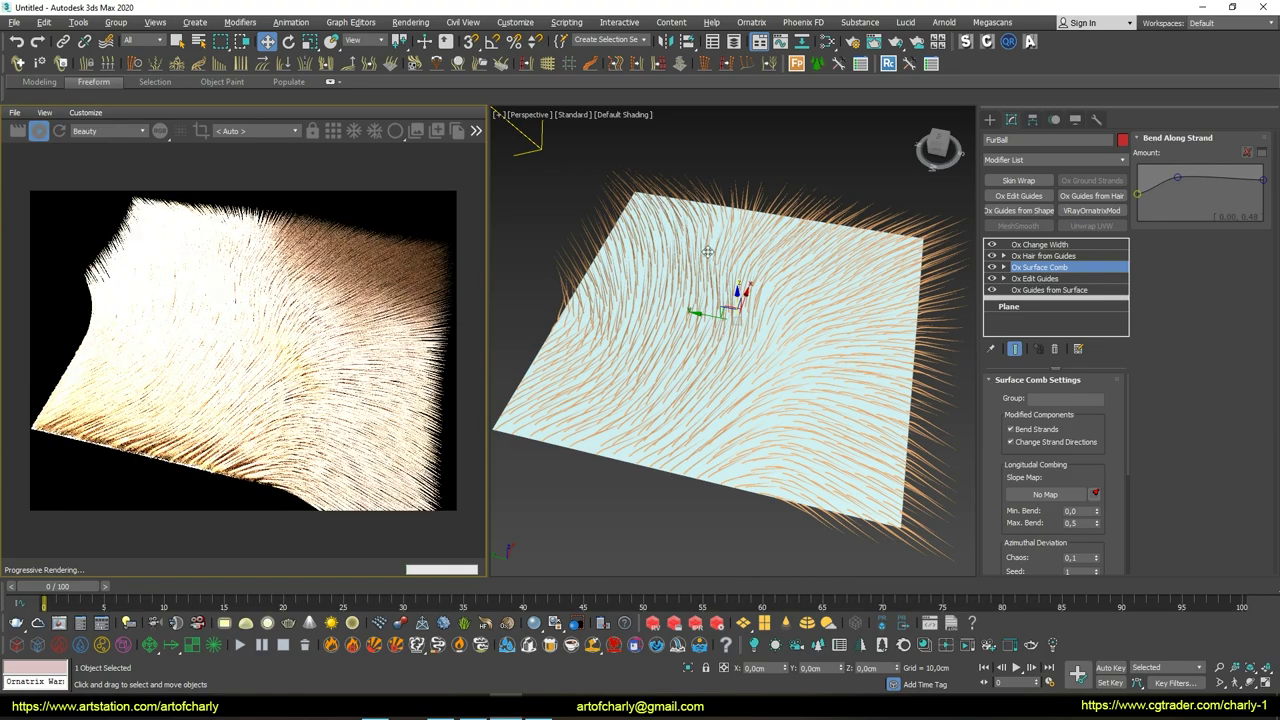
{"action": "middle_click_drag", "start_coordinate": [797, 294], "coordinate": [731, 289], "text": "alt"}
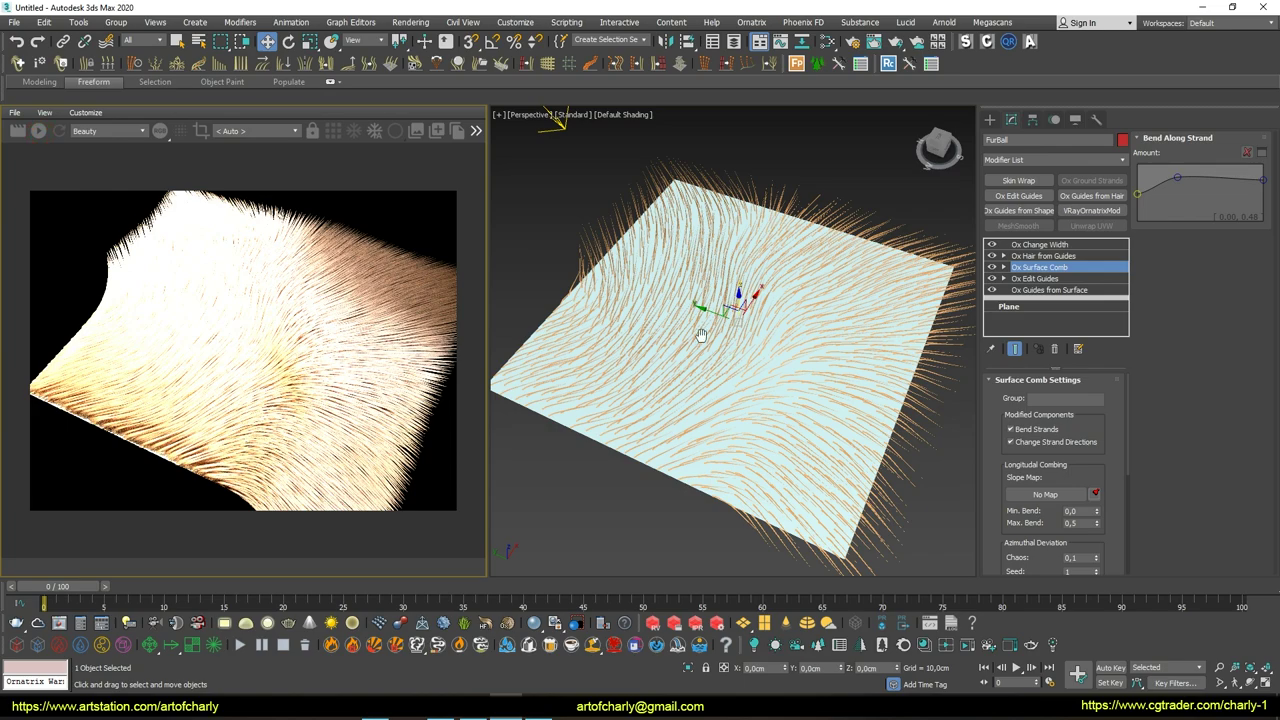
{"action": "middle_click_drag", "start_coordinate": [697, 329], "coordinate": [680, 320], "text": "alt"}
{"action": "left_click", "coordinate": [1060, 256]}
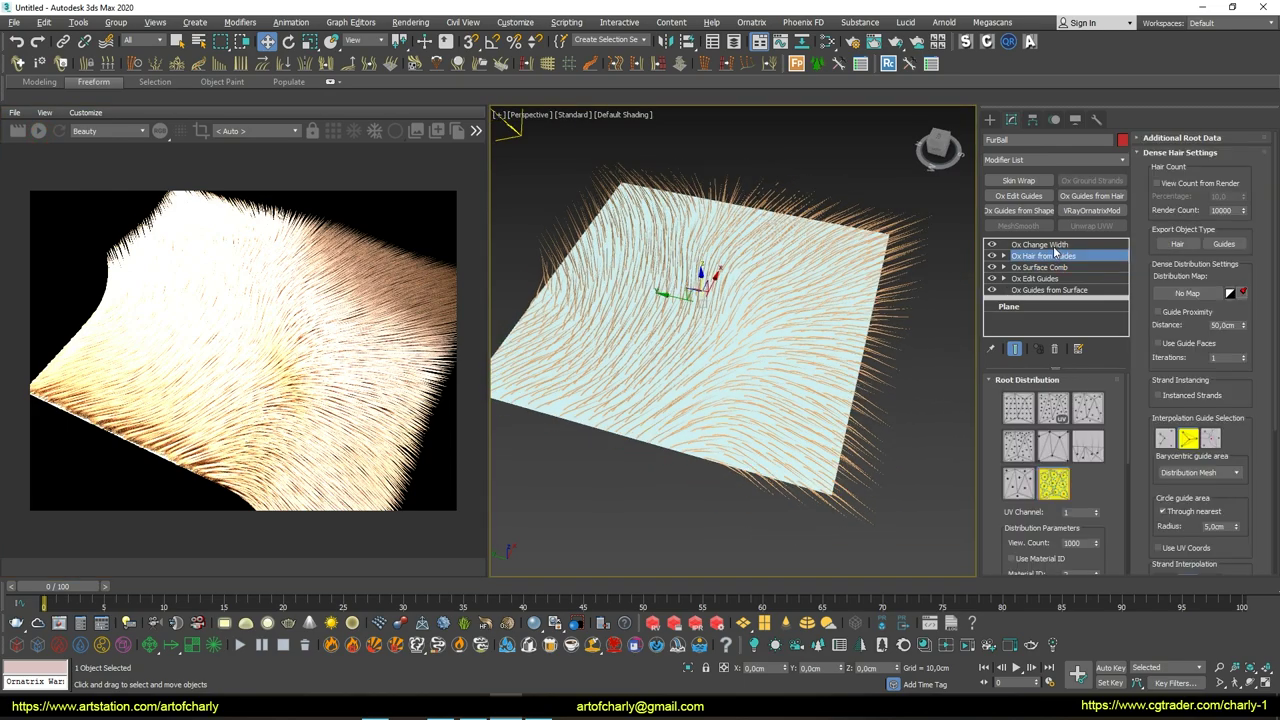
Thin the hair width in Ox Change Width from 0,84cm down to 0,07cm
{"action": "left_click", "coordinate": [1055, 246]}
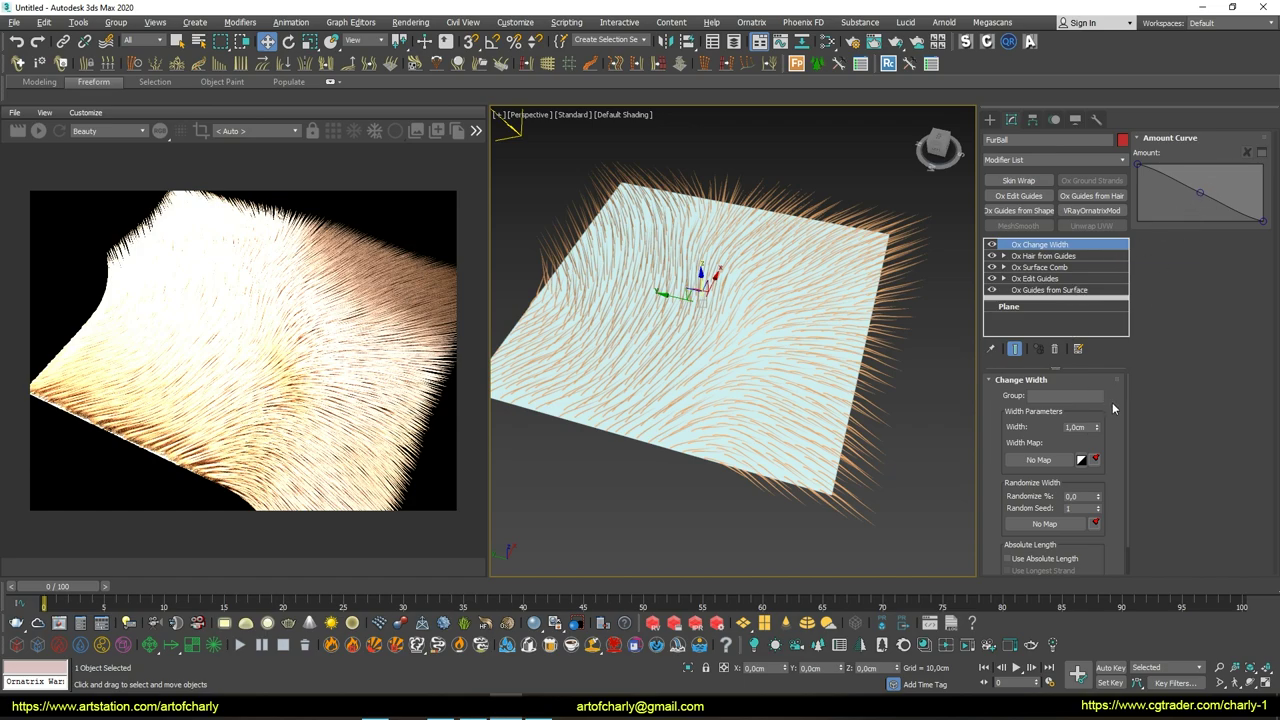
{"action": "left_click_drag", "start_coordinate": [1098, 429], "coordinate": [1101, 467]}
{"action": "left_click", "coordinate": [38, 131]}
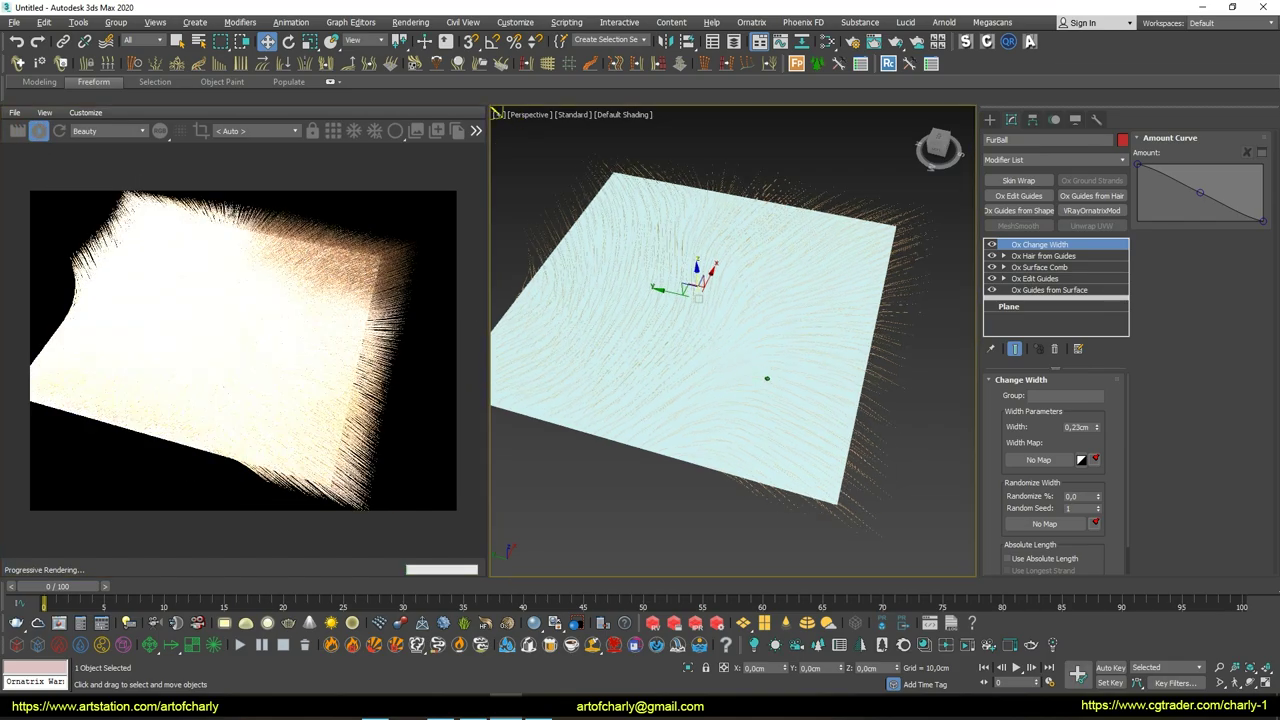
{"action": "middle_click_drag", "start_coordinate": [767, 378], "coordinate": [763, 363], "text": "alt"}
{"action": "left_click_drag", "start_coordinate": [1096, 429], "coordinate": [1096, 441]}
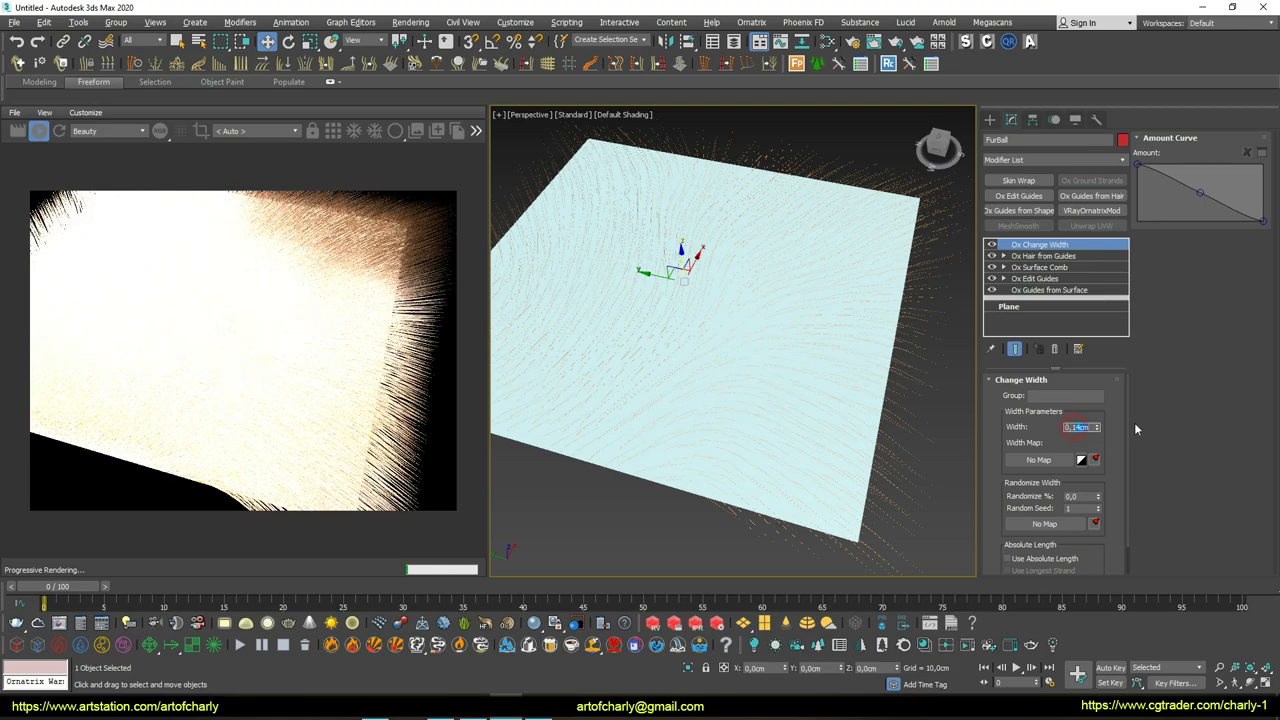
{"action": "type", "text": "0,07"}
{"action": "key", "text": "Return"}
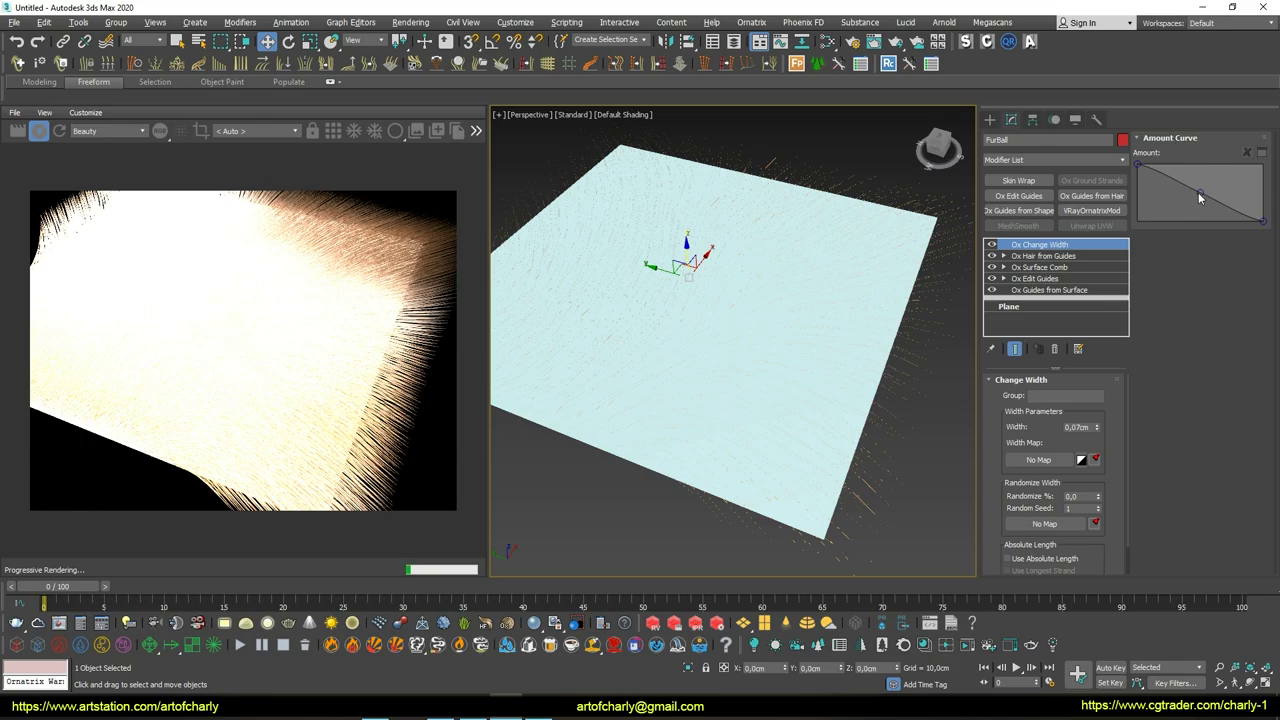
Reshape the width amount curve, raising its middle and dropping its start to 0.00
{"action": "left_click_drag", "start_coordinate": [1200, 192], "coordinate": [1232, 163]}
{"action": "left_click_drag", "start_coordinate": [1144, 165], "coordinate": [1138, 175]}
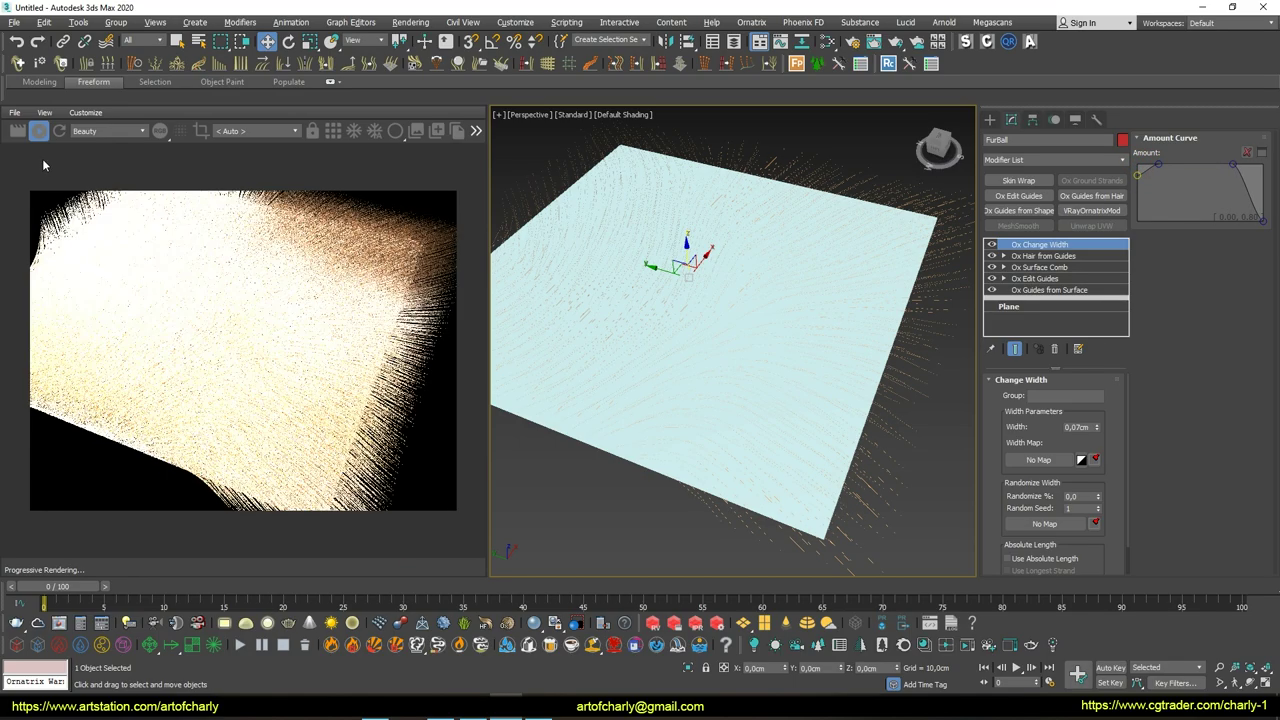
{"action": "middle_click_drag", "start_coordinate": [723, 323], "coordinate": [771, 371], "text": "alt"}
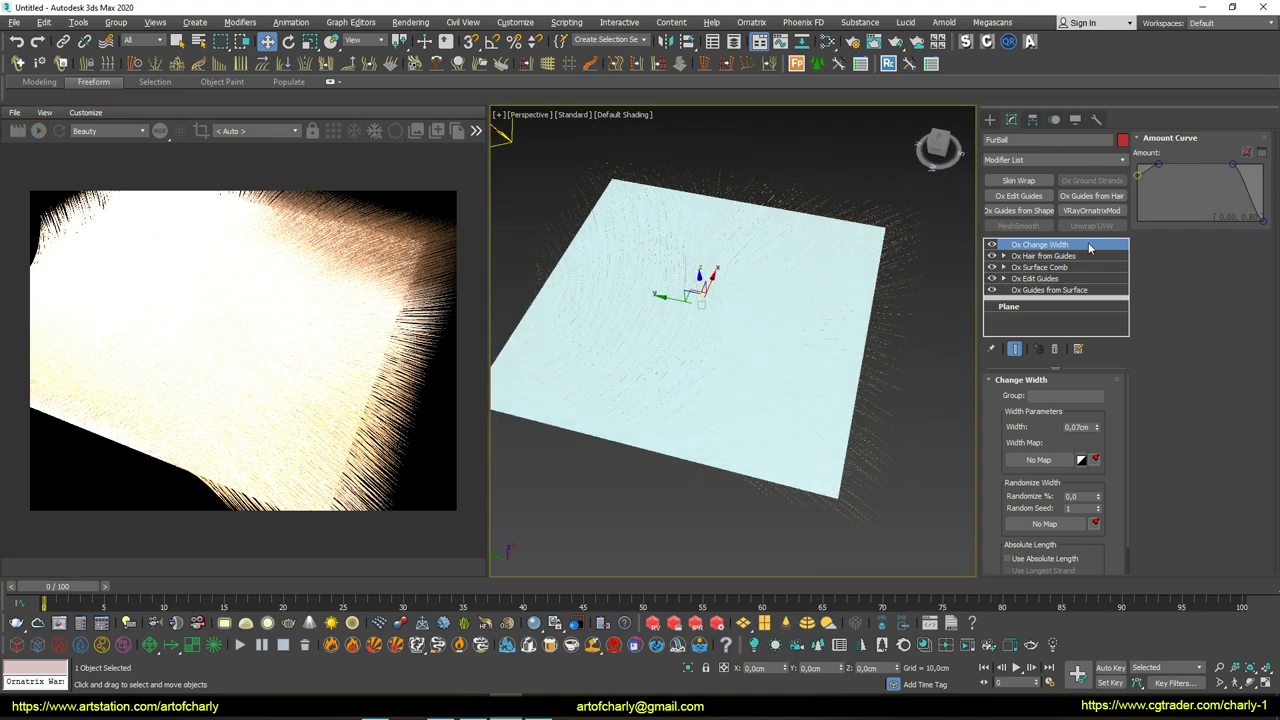
{"action": "left_click", "coordinate": [1070, 256]}
{"action": "mouse_move", "coordinate": [614, 310]}
{"action": "middle_mouse_down", "text": "alt"}
{"action": "mouse_move", "coordinate": [686, 309]}
{"action": "mouse_move", "coordinate": [766, 391]}
{"action": "mouse_move", "coordinate": [682, 317]}
{"action": "middle_mouse_up", "text": "alt"}
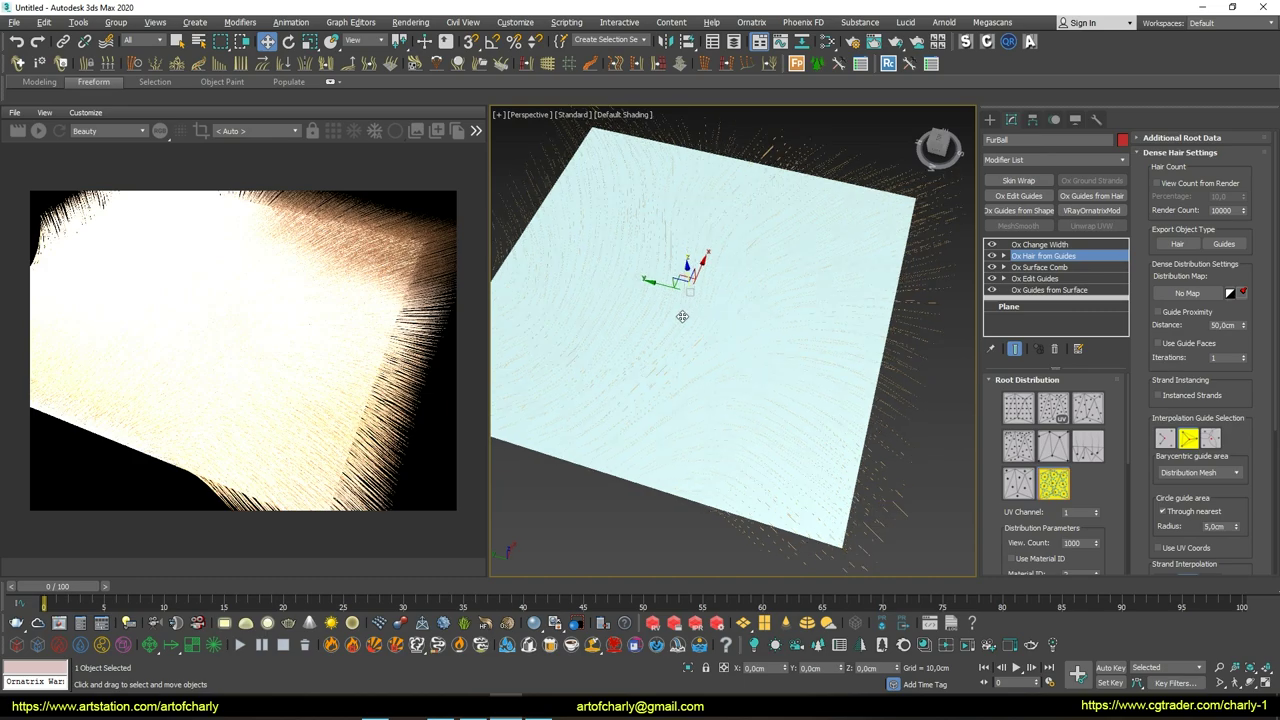
Show all 100000 render strands in the viewport at 100% for a dense fur coat
{"action": "left_click", "coordinate": [1183, 183]}
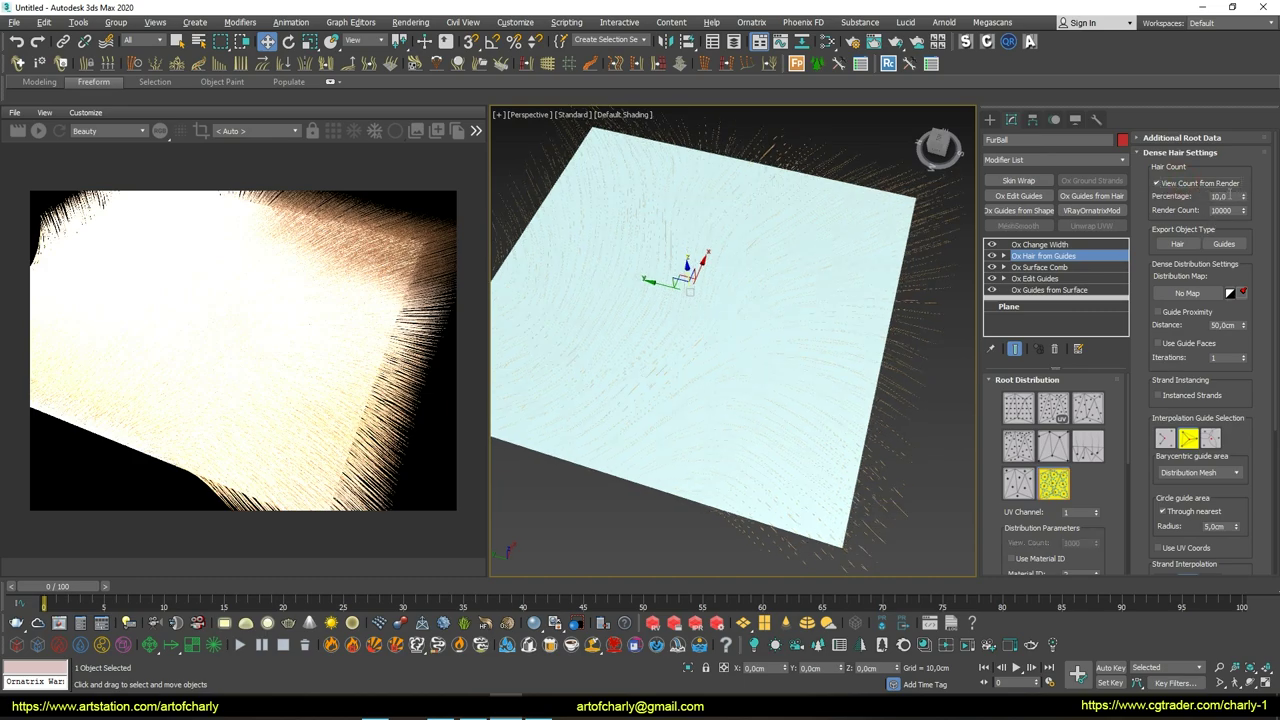
{"action": "double_click", "coordinate": [1222, 196]}
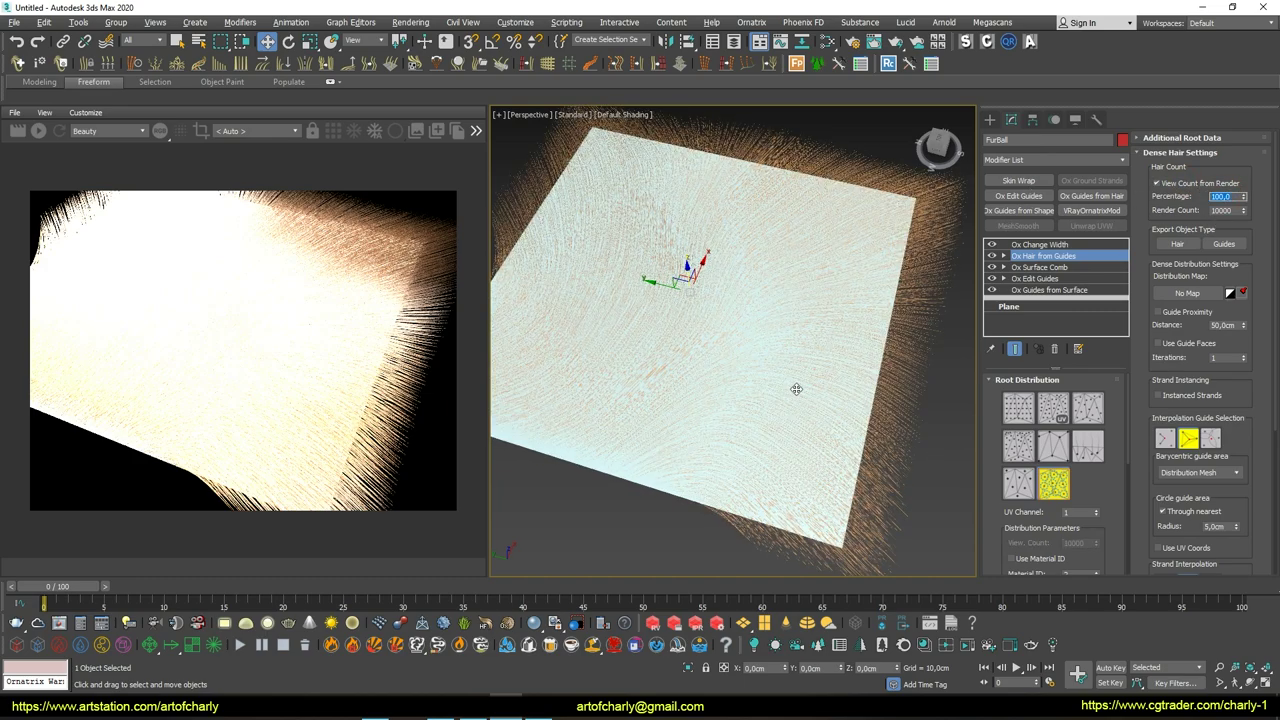
{"action": "middle_click_drag", "start_coordinate": [797, 386], "coordinate": [749, 374], "text": "alt"}
{"action": "double_click", "coordinate": [1222, 210]}
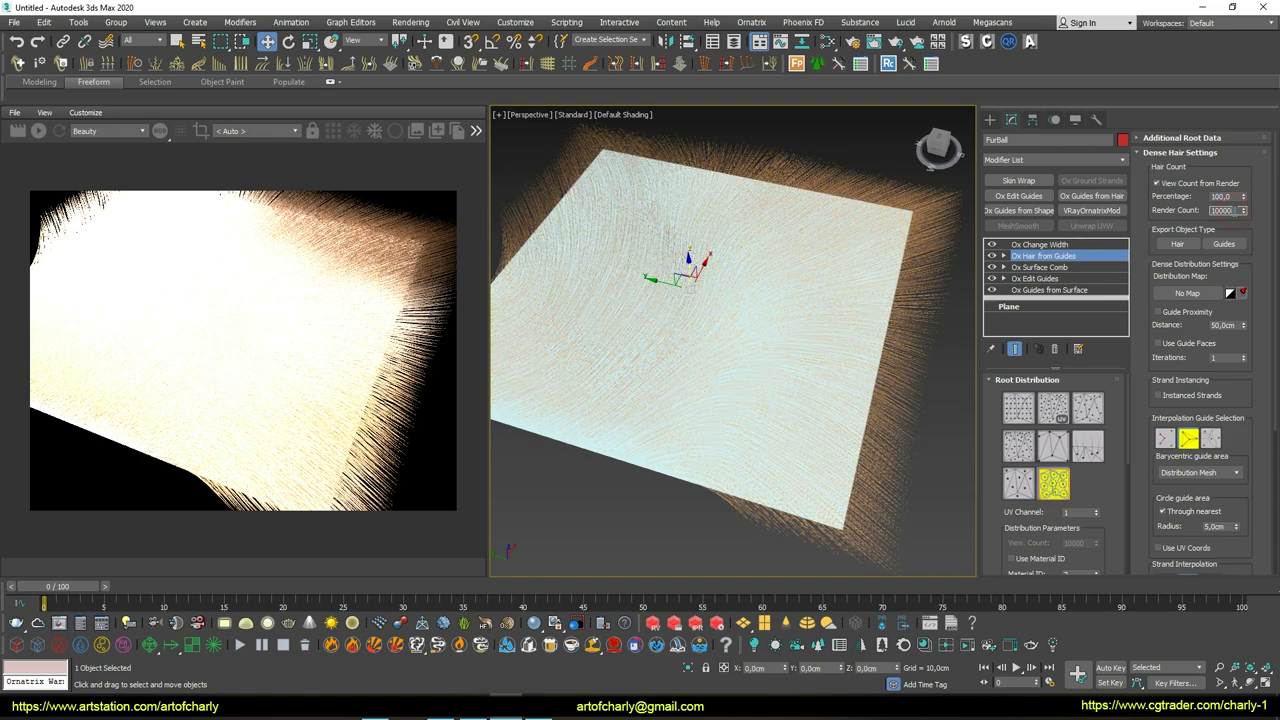
{"action": "key", "text": "Return"}
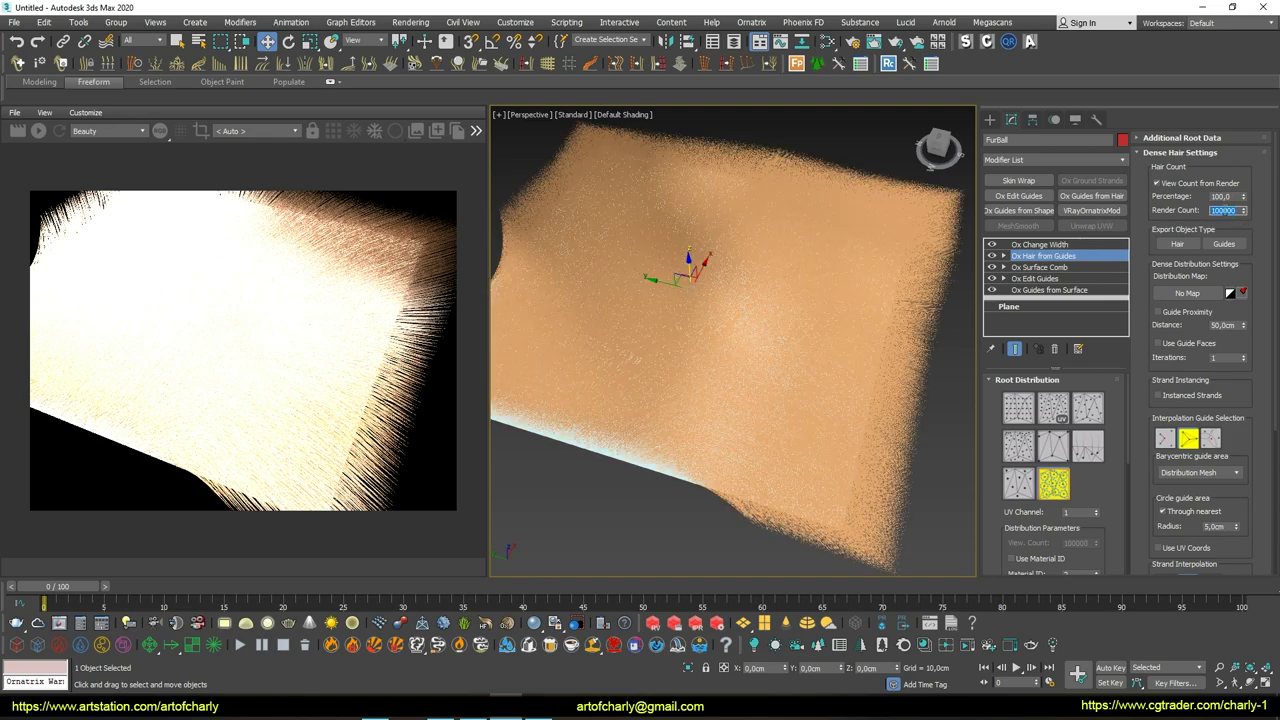
{"action": "middle_click_drag", "start_coordinate": [730, 340], "coordinate": [745, 340], "text": "alt"}
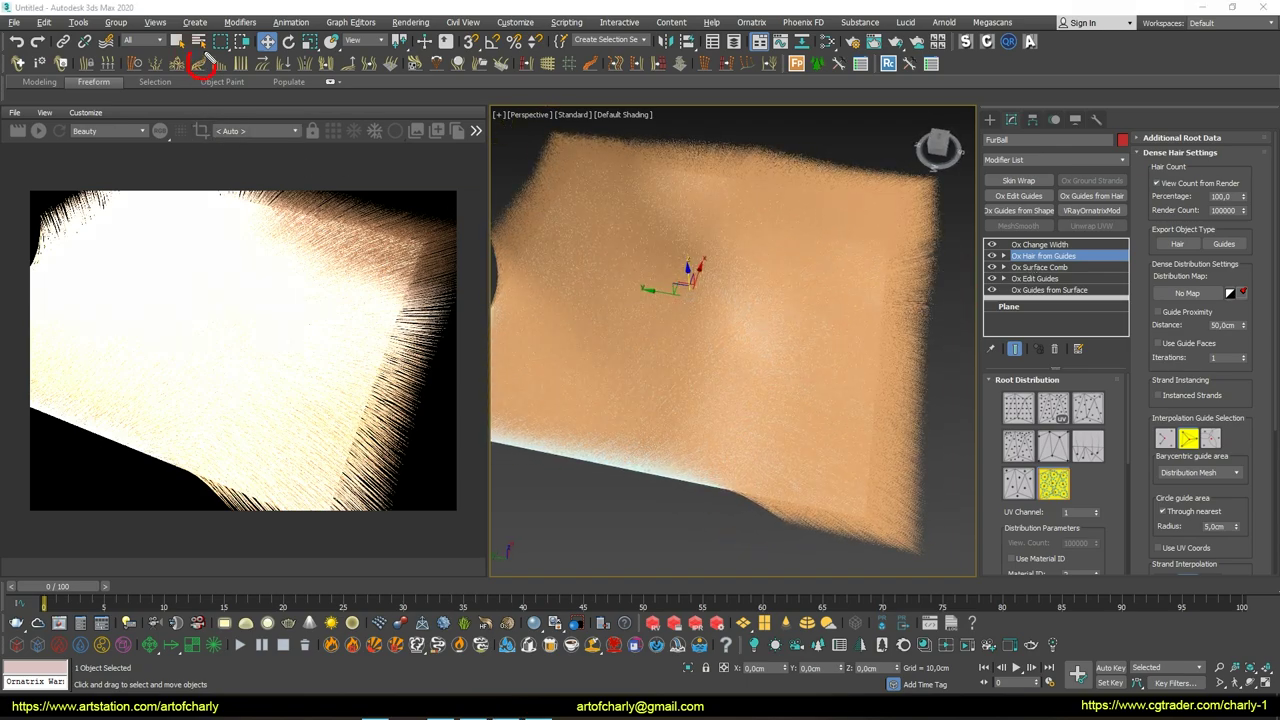
Add an Ox Clump modifier to the fur with Generate Method set to Guides
{"action": "left_click_drag", "start_coordinate": [390, 112], "coordinate": [1015, 250]}
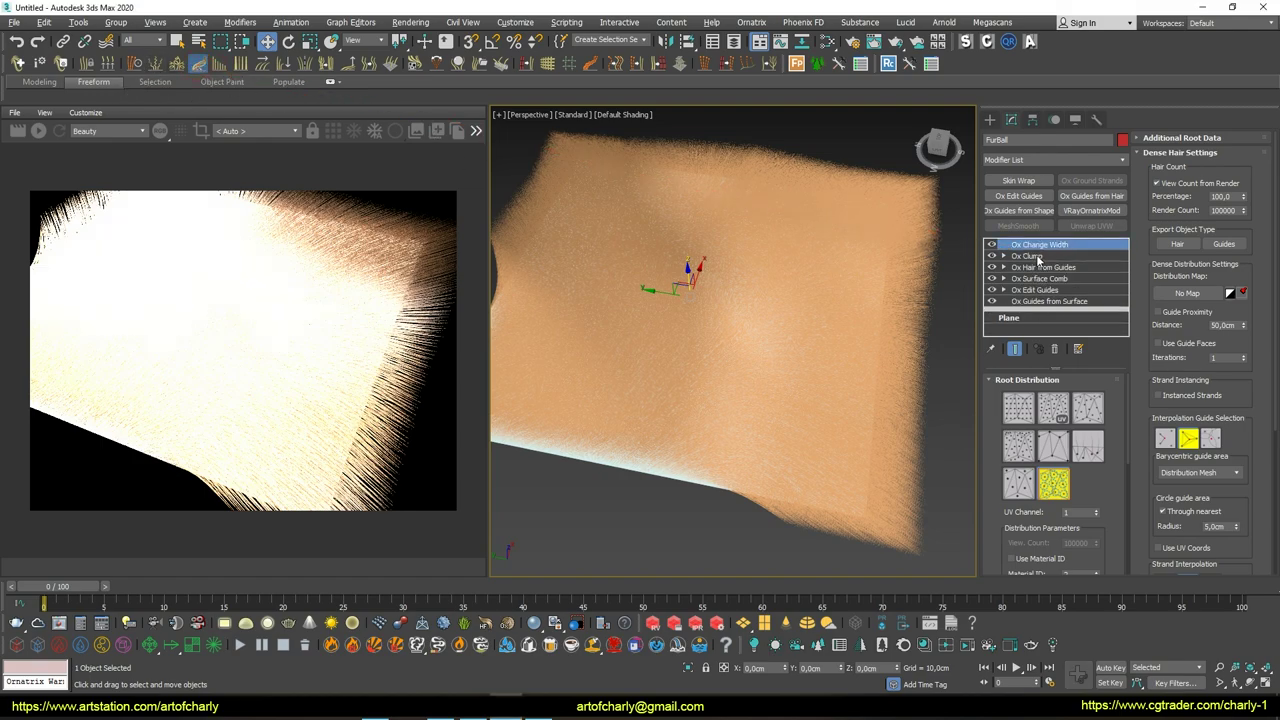
{"action": "left_click", "coordinate": [1030, 256]}
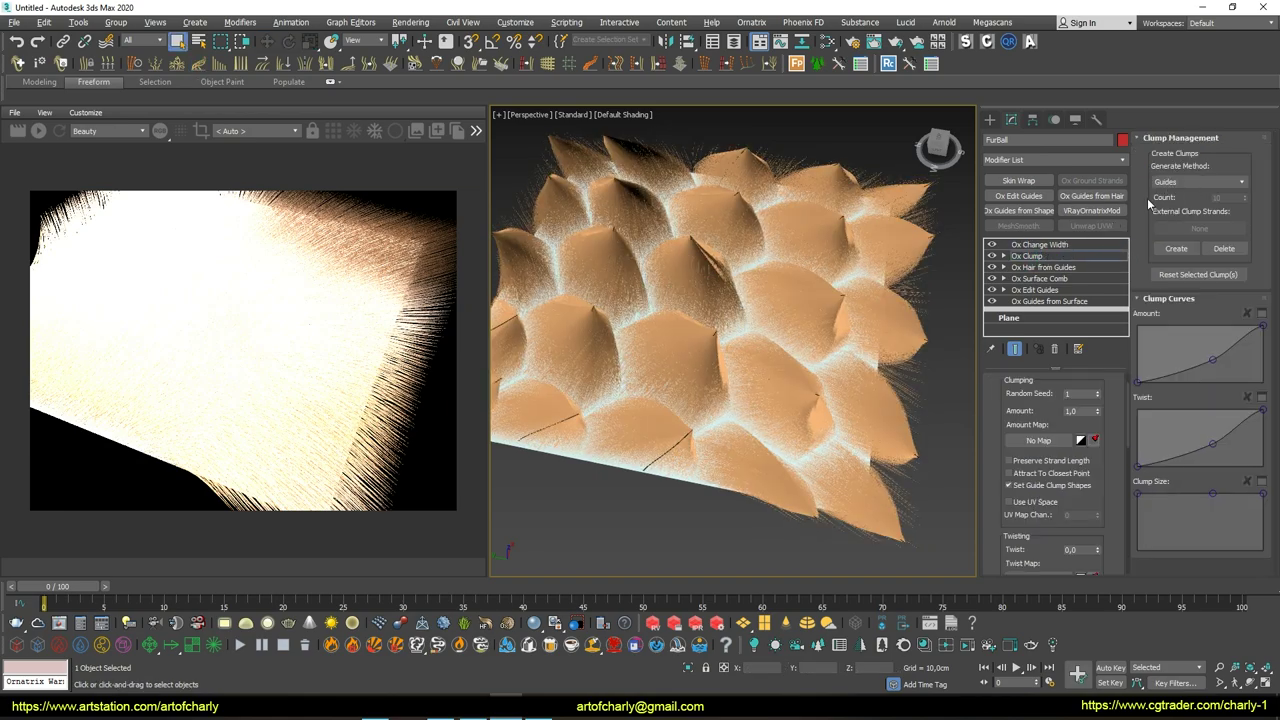
{"action": "left_click", "coordinate": [1190, 183]}
{"action": "left_click", "coordinate": [1163, 213]}
{"action": "left_click", "coordinate": [1176, 248]}
Lower the clump Amount curve toward the tips and enable Attract To Closest Point
{"action": "left_click_drag", "start_coordinate": [1265, 327], "coordinate": [1271, 345]}
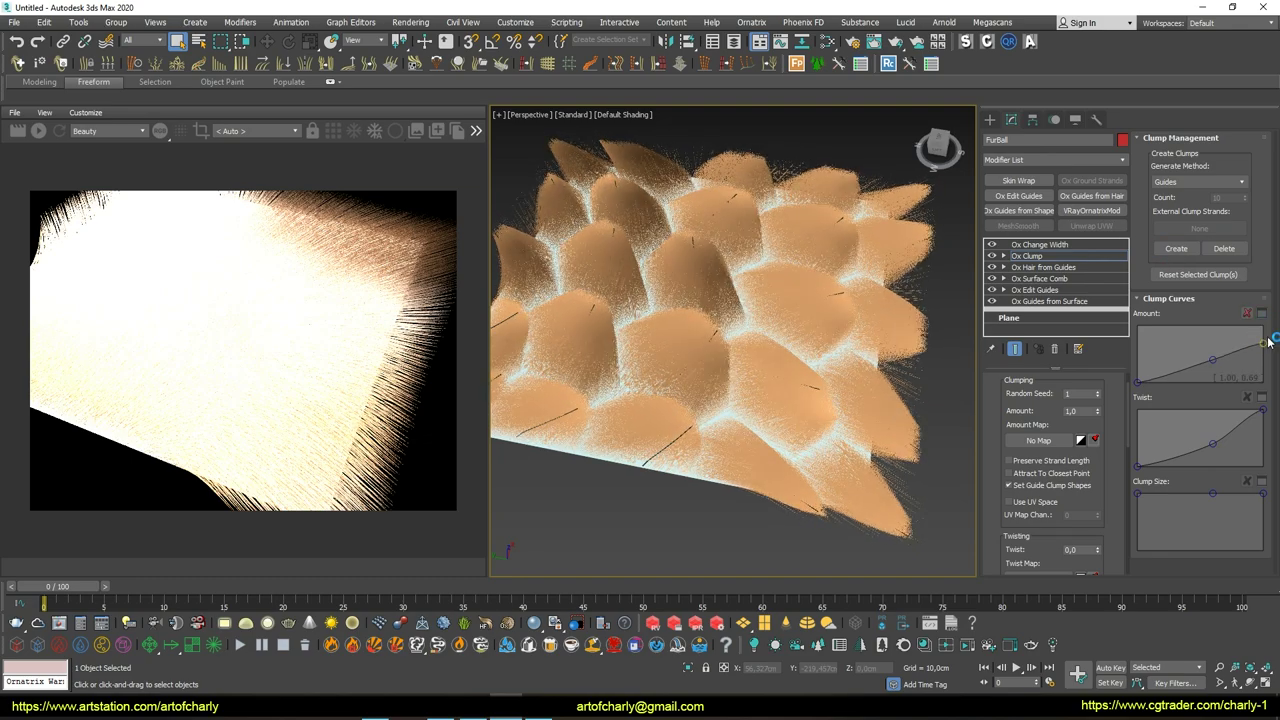
{"action": "mouse_move", "coordinate": [925, 335]}
{"action": "middle_mouse_down", "text": "alt"}
{"action": "mouse_move", "coordinate": [812, 293]}
{"action": "mouse_move", "coordinate": [948, 439]}
{"action": "middle_mouse_up", "text": "alt"}
{"action": "left_click", "coordinate": [1034, 474]}
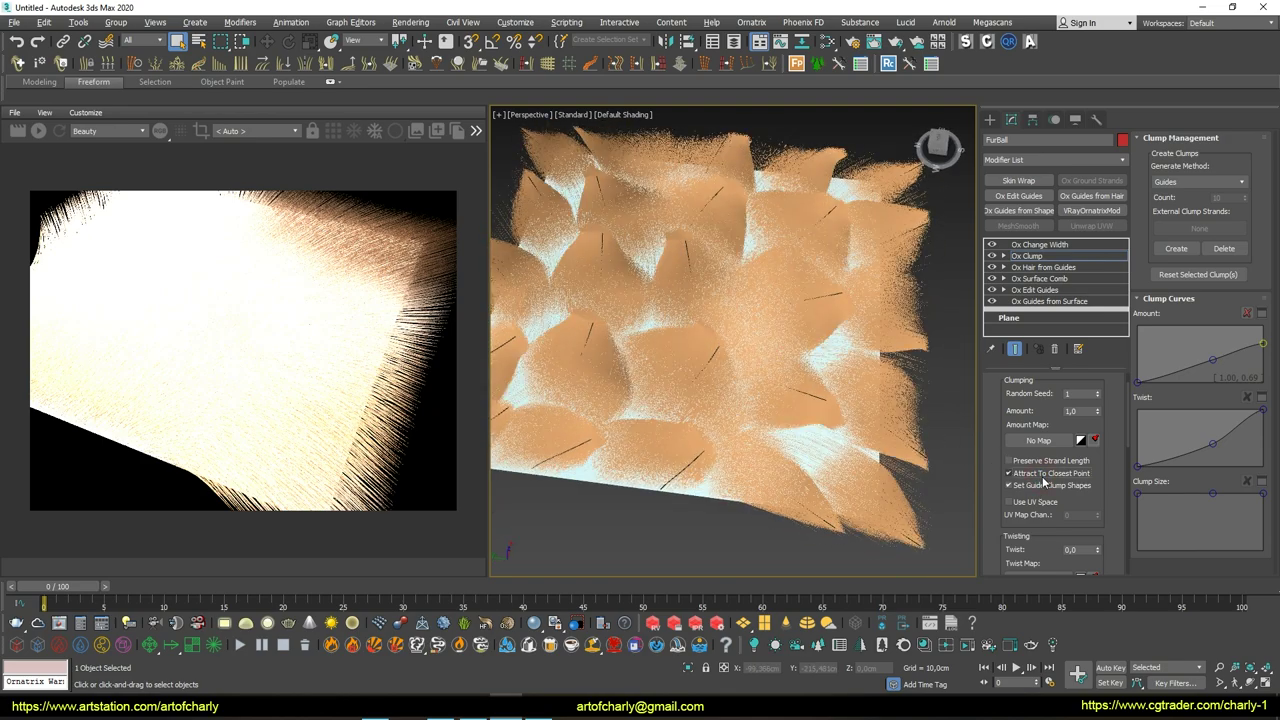
{"action": "mouse_move", "coordinate": [813, 348]}
{"action": "middle_mouse_down", "text": "alt"}
{"action": "mouse_move", "coordinate": [825, 331]}
{"action": "mouse_move", "coordinate": [768, 322]}
{"action": "mouse_move", "coordinate": [893, 374]}
{"action": "middle_mouse_up", "text": "alt"}
{"action": "left_click_drag", "start_coordinate": [1046, 413], "coordinate": [1044, 446]}
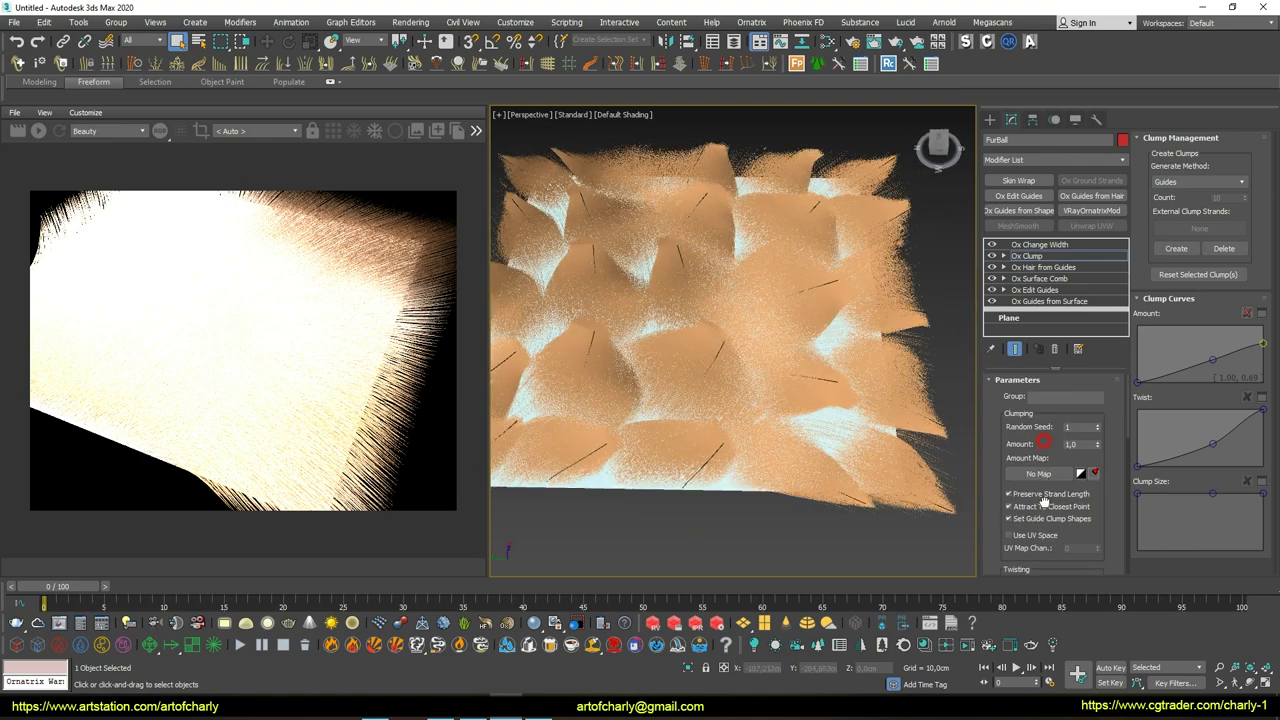
Set the Ox Clump Amount to 0,7 for softer tufts
{"action": "double_click", "coordinate": [1078, 444]}
{"action": "type", "text": "0,7"}
{"action": "key", "text": "Return"}
{"action": "mouse_move", "coordinate": [700, 400]}
{"action": "middle_mouse_down", "text": "alt"}
{"action": "mouse_move", "coordinate": [684, 371]}
{"action": "mouse_move", "coordinate": [739, 376]}
{"action": "middle_mouse_up", "text": "alt"}
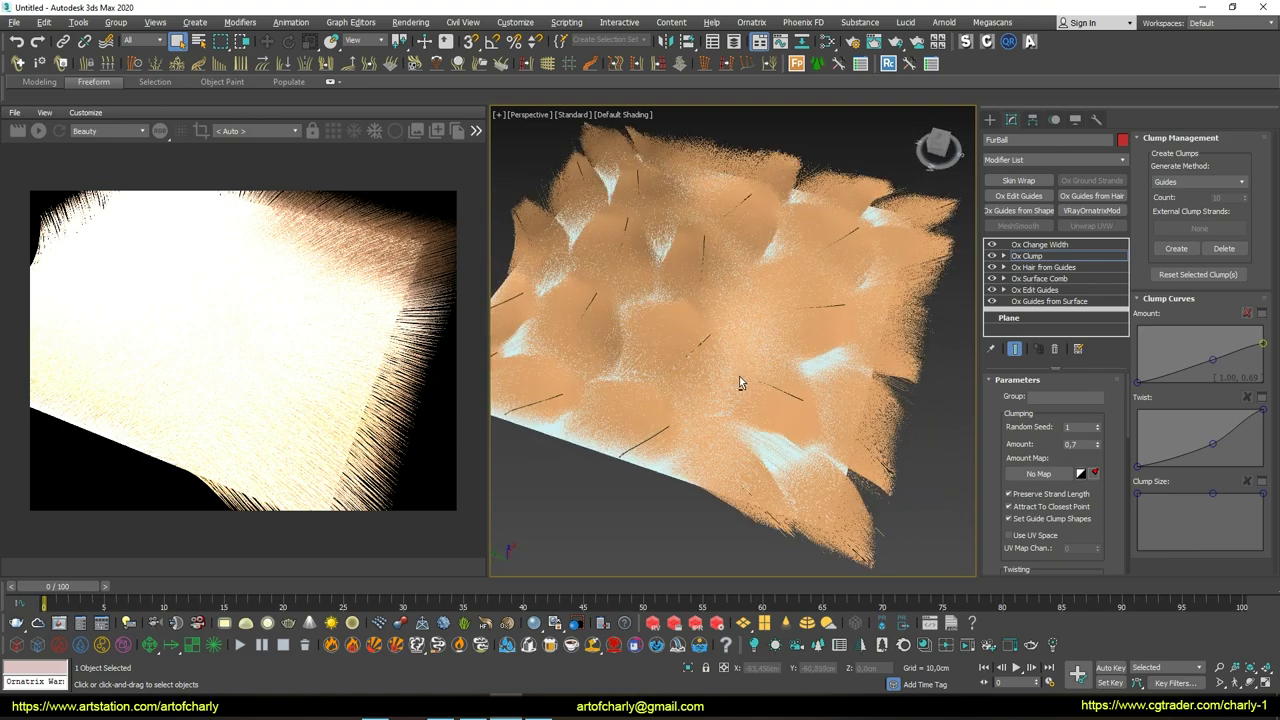
Enable Add Clump Index Channel in the Ox Clump Regions settings
{"action": "left_click", "coordinate": [1046, 256]}
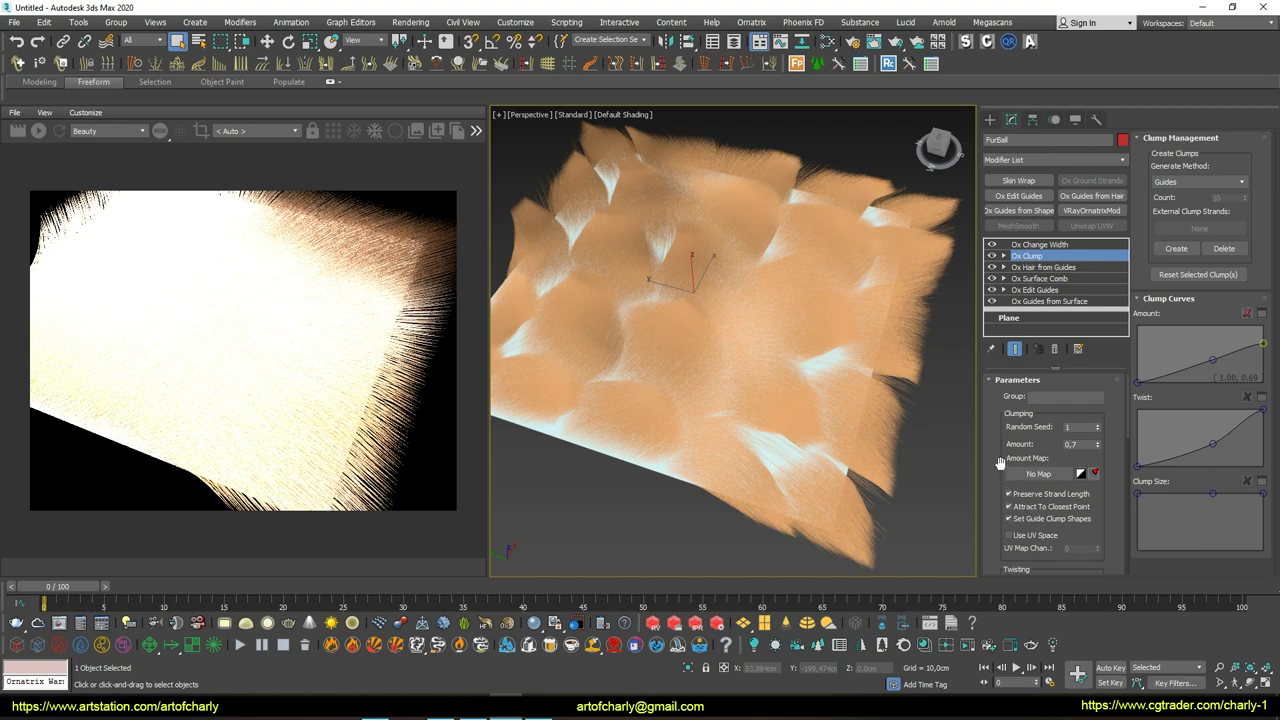
{"action": "scroll", "coordinate": [1000, 462], "scroll_direction": "down", "scroll_amount": 2}
{"action": "scroll", "coordinate": [995, 464], "scroll_direction": "down", "scroll_amount": 1}
{"action": "scroll", "coordinate": [990, 466], "scroll_direction": "down", "scroll_amount": 1}
{"action": "mouse_move", "coordinate": [995, 468]}
{"action": "left_mouse_down"}
{"action": "mouse_move", "coordinate": [1005, 393]}
{"action": "mouse_move", "coordinate": [1045, 442]}
{"action": "left_mouse_up"}
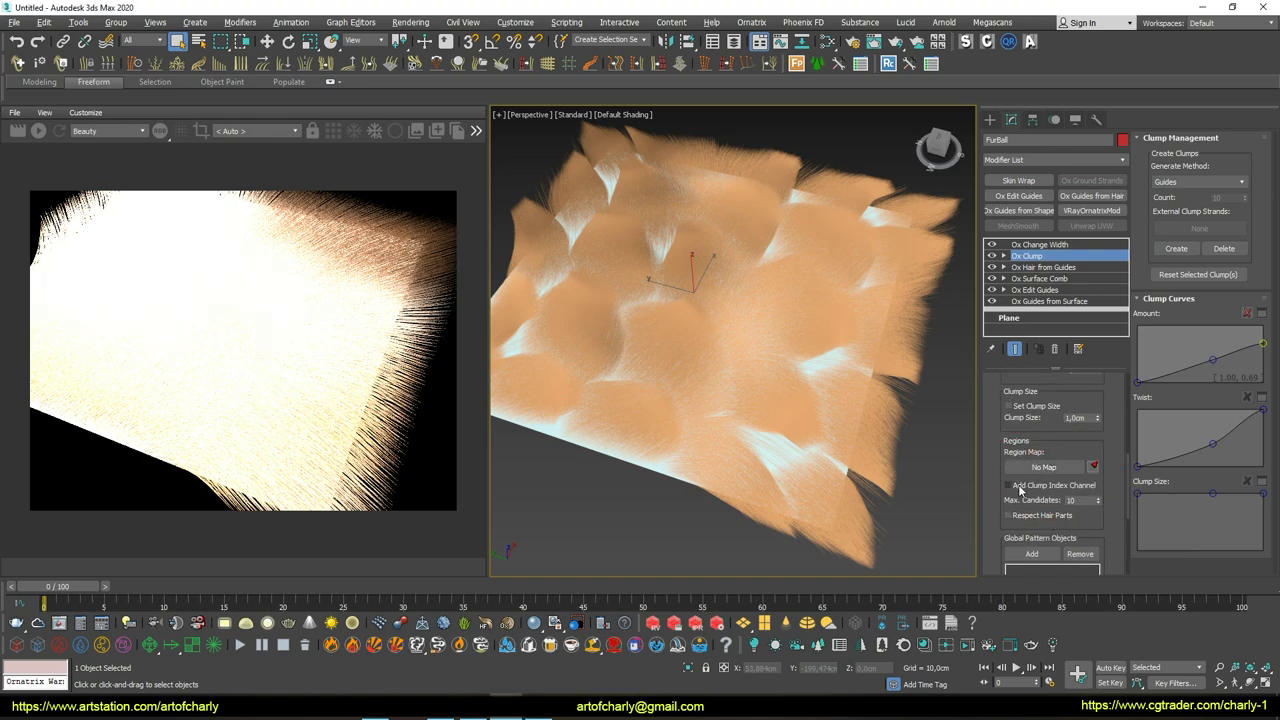
{"action": "left_click_drag", "start_coordinate": [996, 492], "coordinate": [1072, 499]}
{"action": "left_click_drag", "start_coordinate": [210, 56], "coordinate": [1037, 256]}
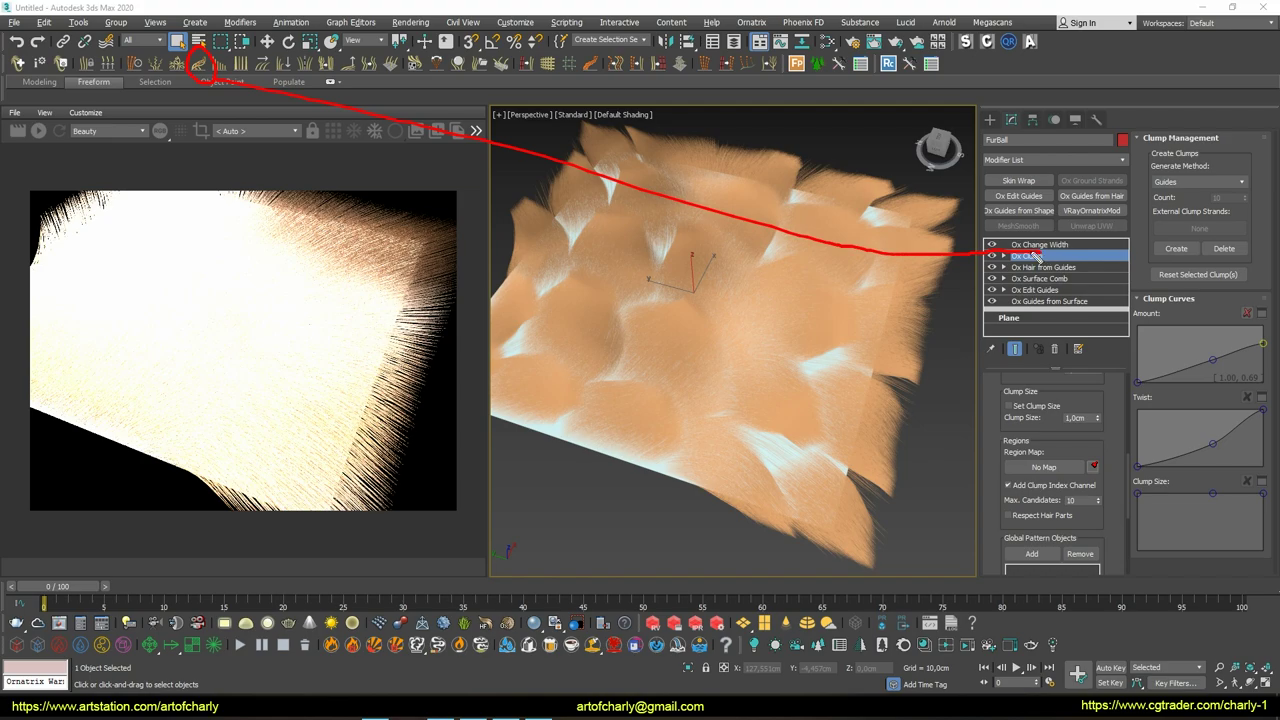
Add a second Ox Clump set to generate 1000 random clumps
{"action": "left_click", "coordinate": [199, 63]}
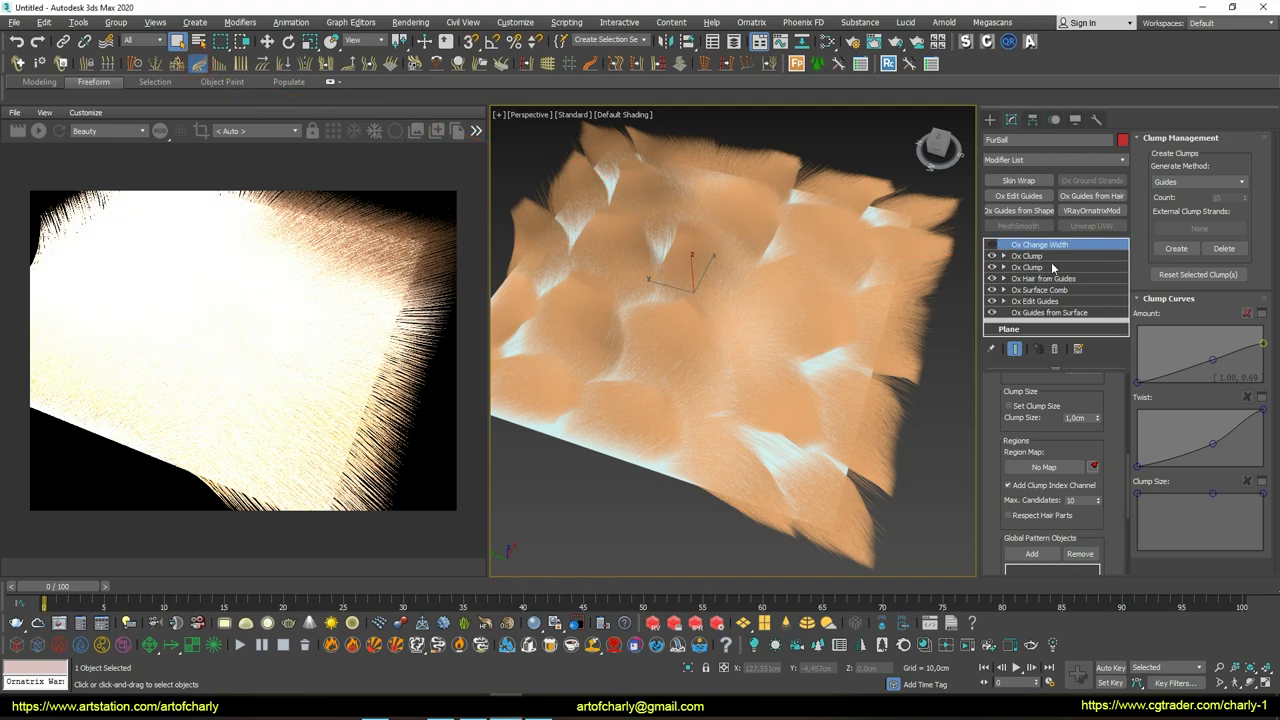
{"action": "left_click", "coordinate": [1031, 265]}
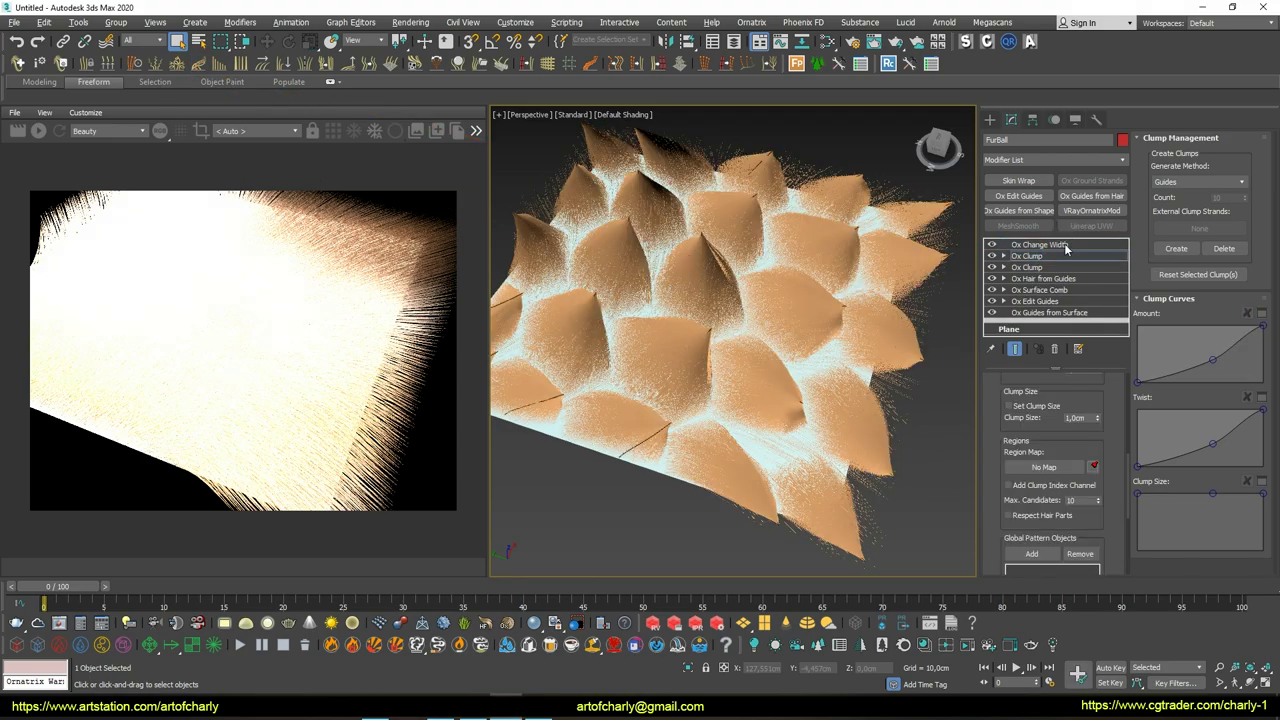
{"action": "left_click", "coordinate": [1196, 183]}
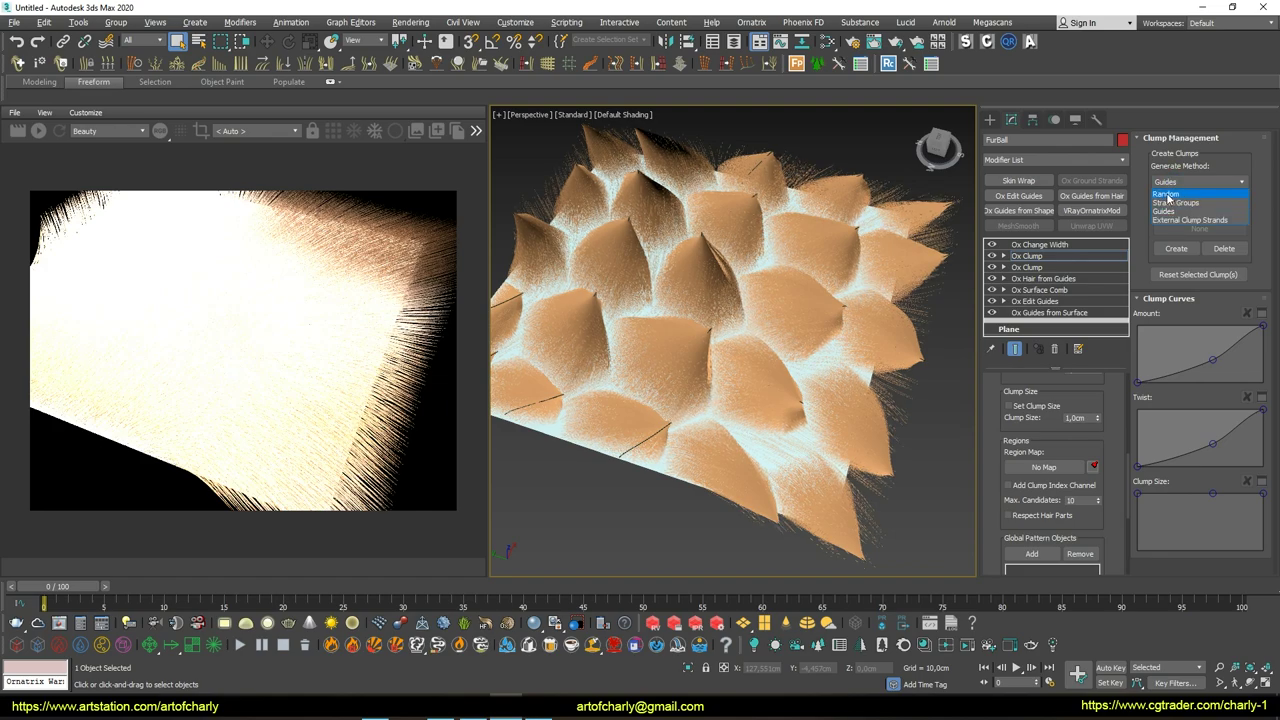
{"action": "left_click", "coordinate": [1172, 194]}
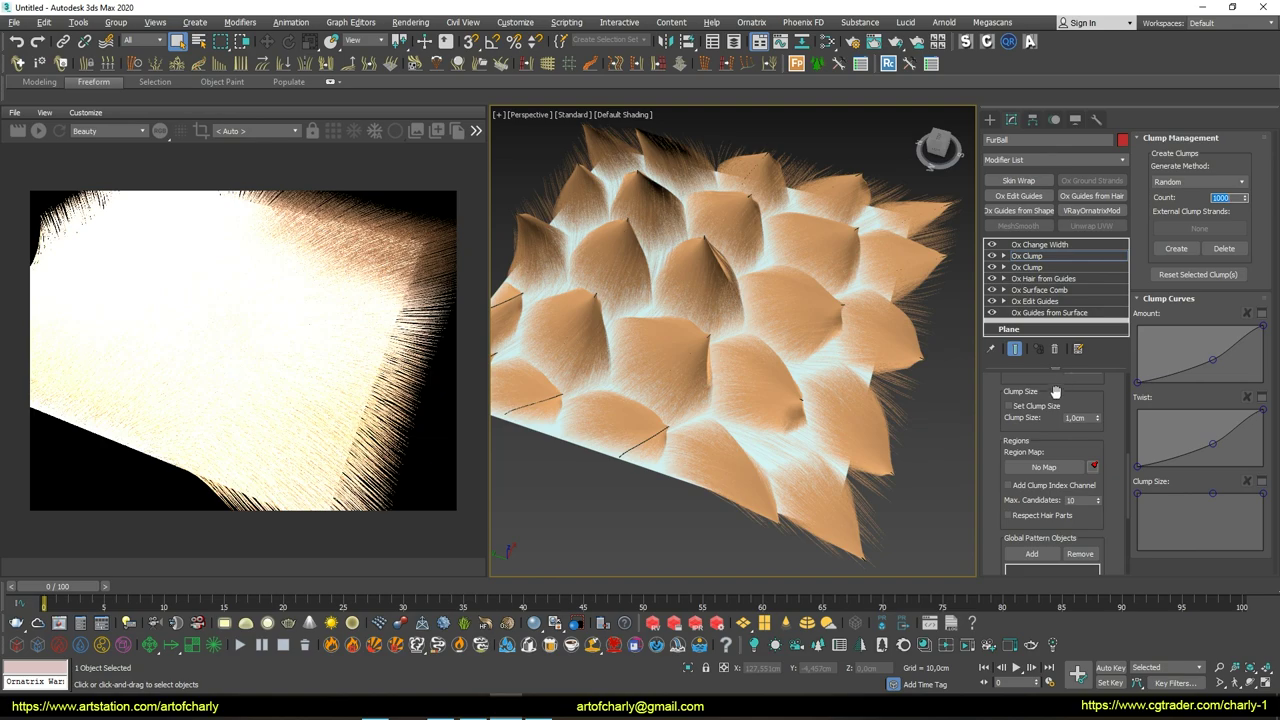
{"action": "scroll", "coordinate": [1030, 420], "scroll_direction": "down", "scroll_amount": 3}
{"action": "scroll", "coordinate": [1010, 480], "scroll_direction": "up", "scroll_amount": 3}
{"action": "left_click_drag", "start_coordinate": [1028, 438], "coordinate": [1052, 497]}
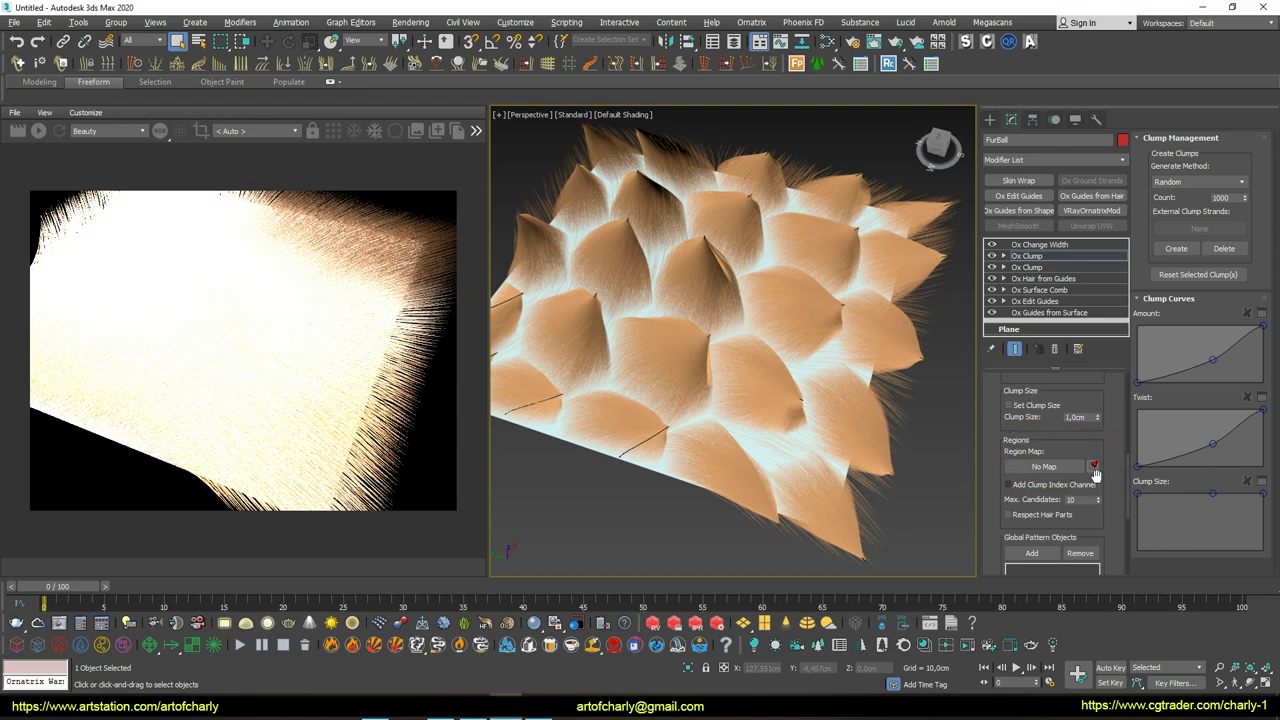
{"action": "left_click", "coordinate": [1094, 466]}
Assign Root (1): ClumpIds as the second clump's region map and create its clumps
{"action": "left_click", "coordinate": [648, 326]}
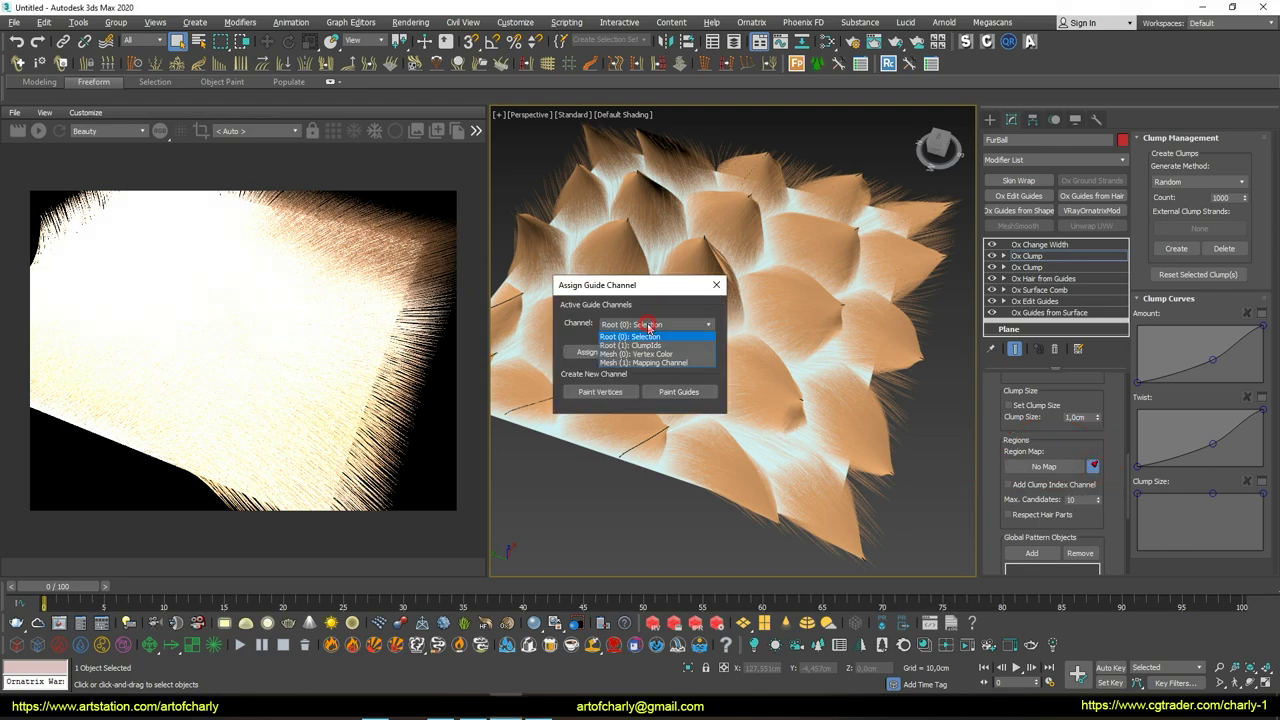
{"action": "left_click", "coordinate": [652, 346]}
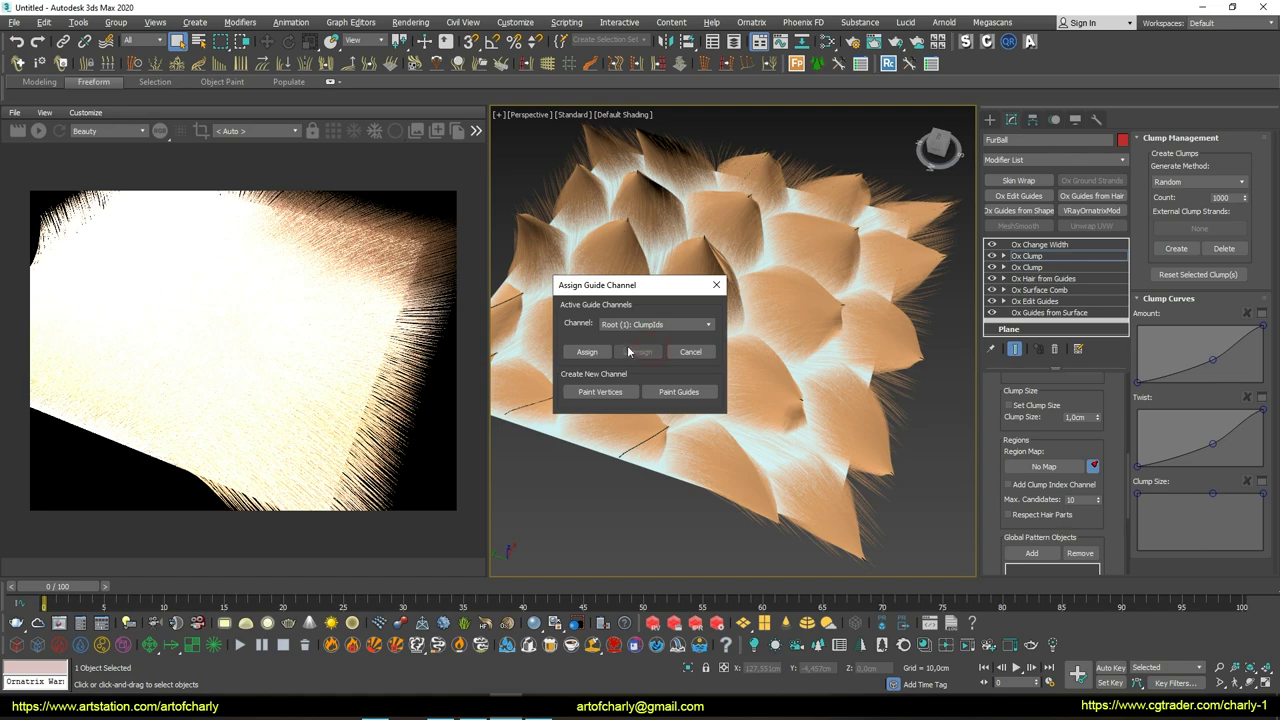
{"action": "left_click", "coordinate": [588, 352]}
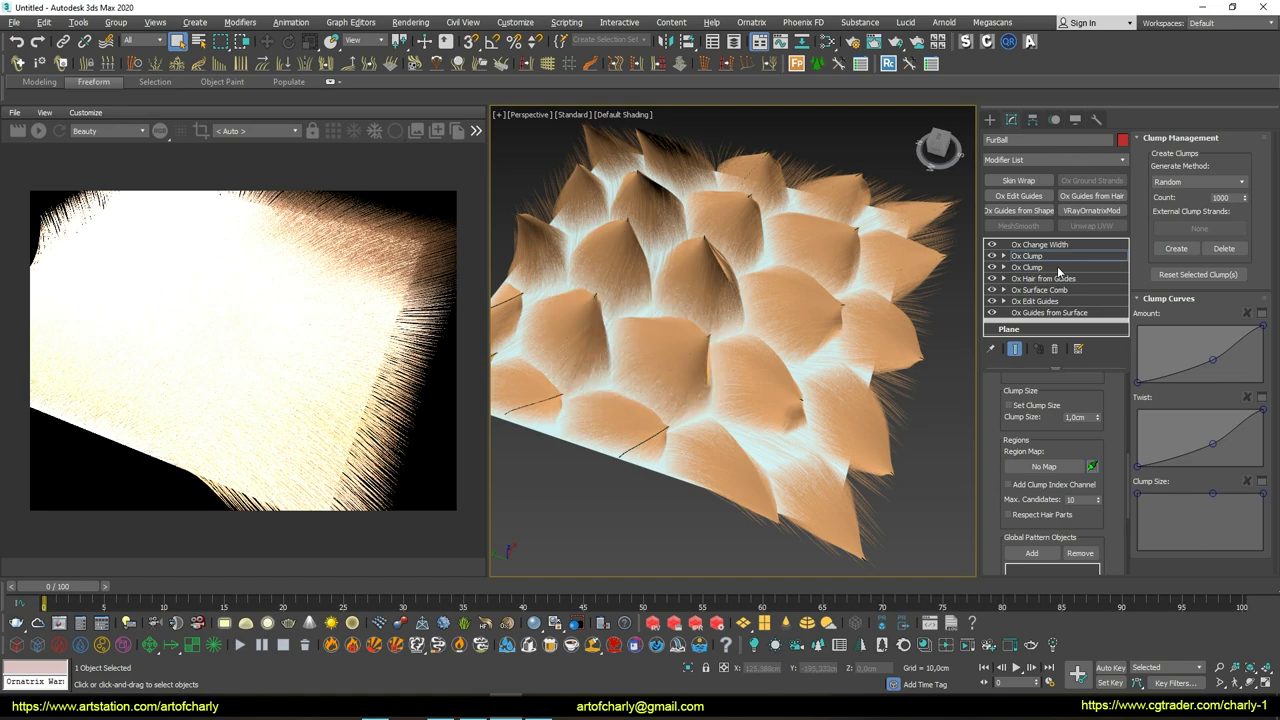
{"action": "left_click", "coordinate": [1176, 248]}
{"action": "middle_click_drag", "start_coordinate": [678, 326], "coordinate": [695, 331], "text": "alt"}
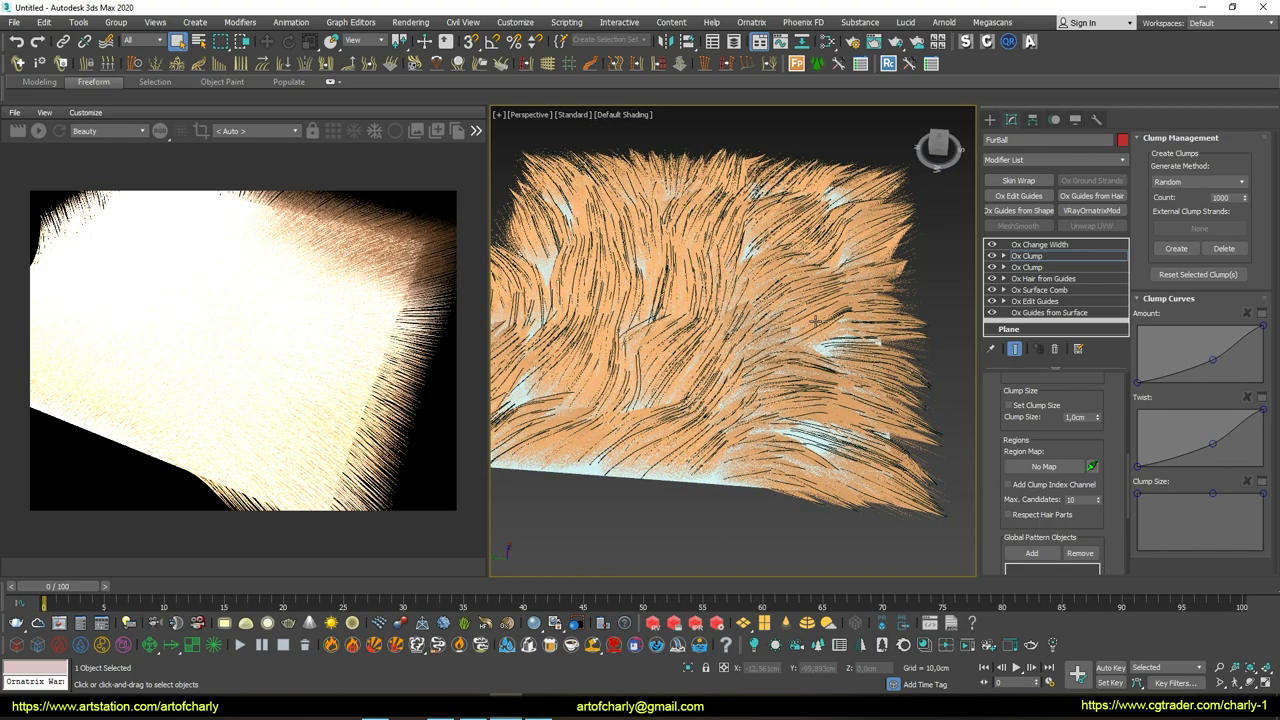
{"action": "middle_click_drag", "start_coordinate": [775, 318], "coordinate": [785, 322], "text": "alt"}
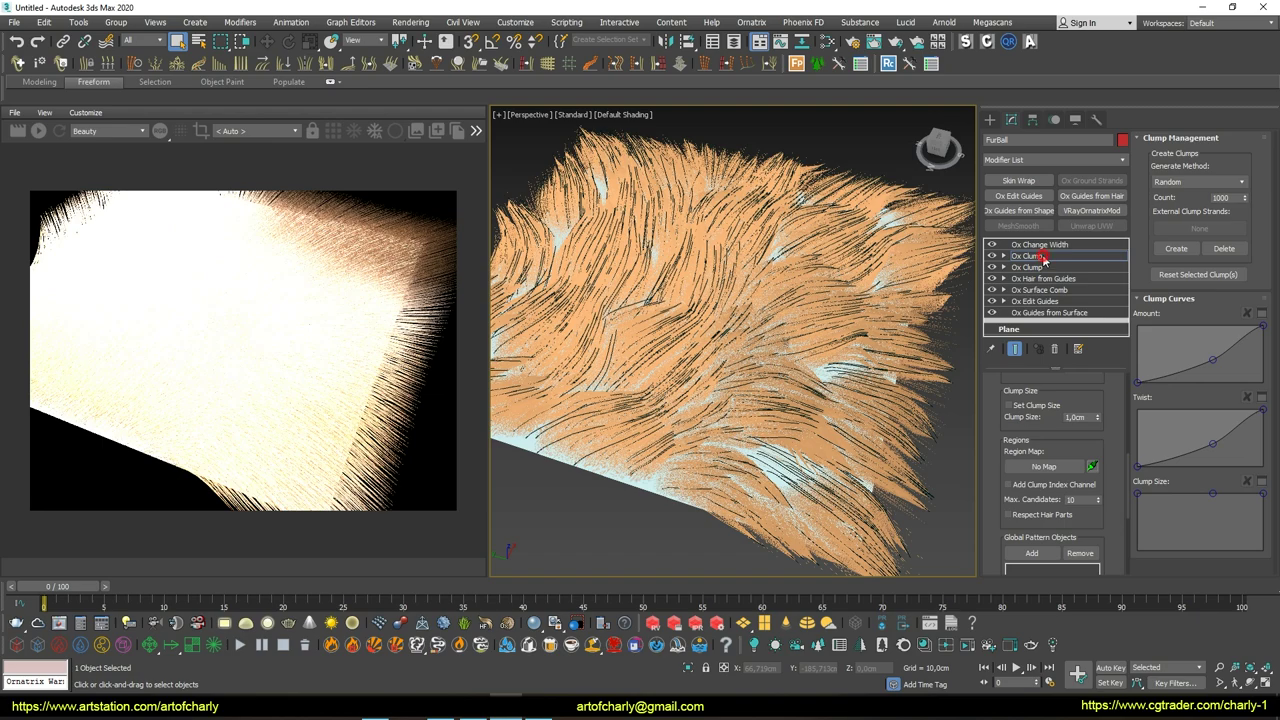
Lower the upper Ox Clump's Amount curve tip endpoint to 0.77
{"action": "left_click", "coordinate": [1040, 256]}
{"action": "mouse_move", "coordinate": [1050, 463]}
{"action": "left_mouse_down"}
{"action": "mouse_move", "coordinate": [1038, 389]}
{"action": "mouse_move", "coordinate": [1040, 447]}
{"action": "left_mouse_up"}
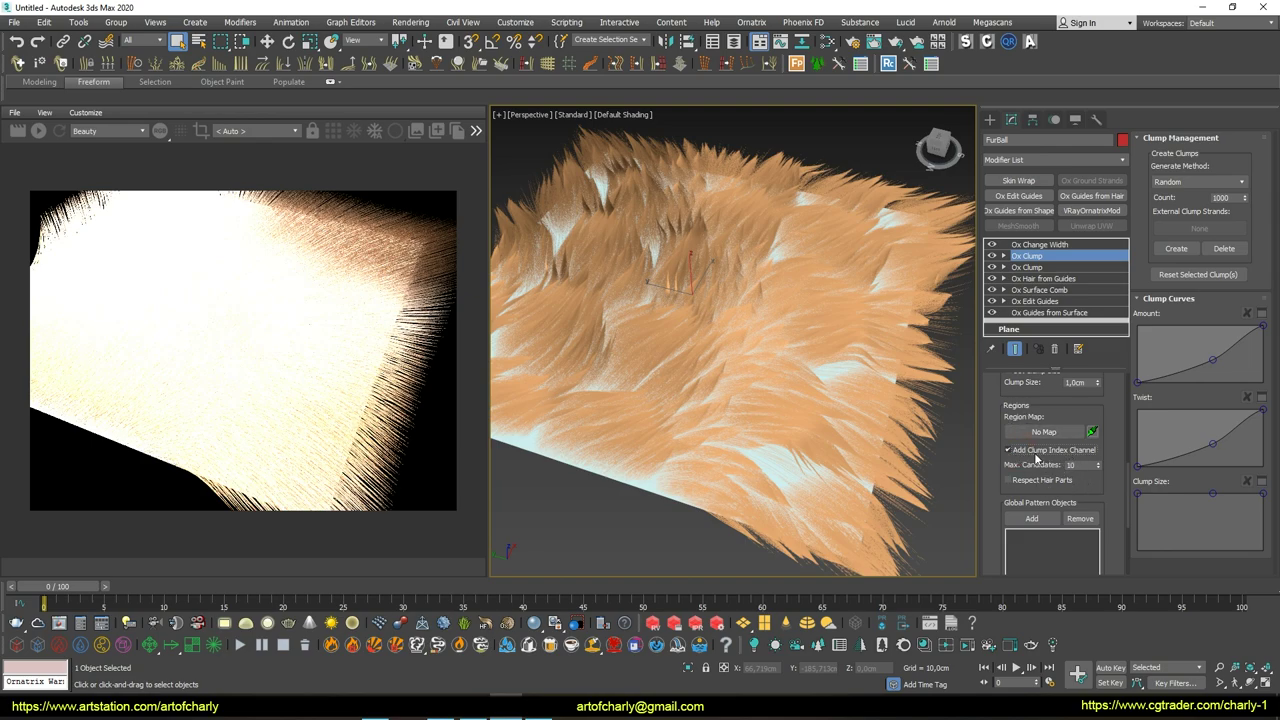
{"action": "left_click_drag", "start_coordinate": [1263, 327], "coordinate": [1264, 338]}
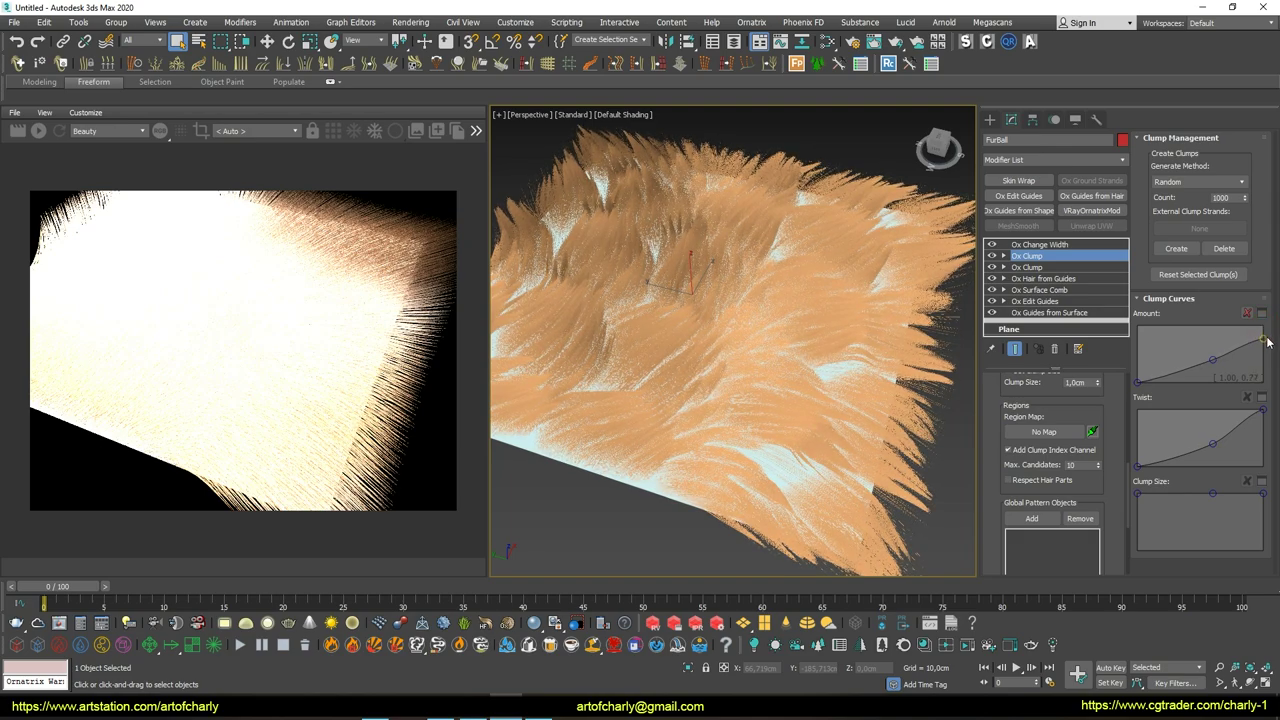
{"action": "key", "text": "alt"}
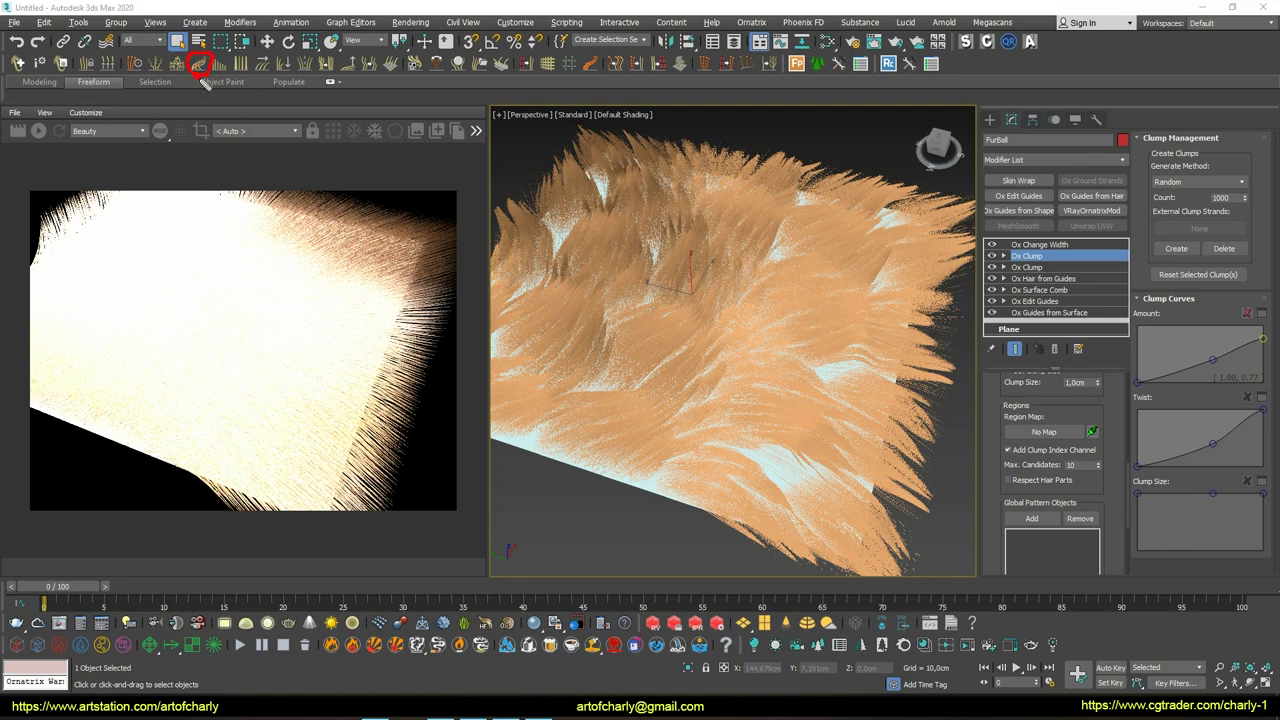
Add a third Ox Clump set to generate random clumps
{"action": "left_click_drag", "start_coordinate": [298, 101], "coordinate": [1080, 260]}
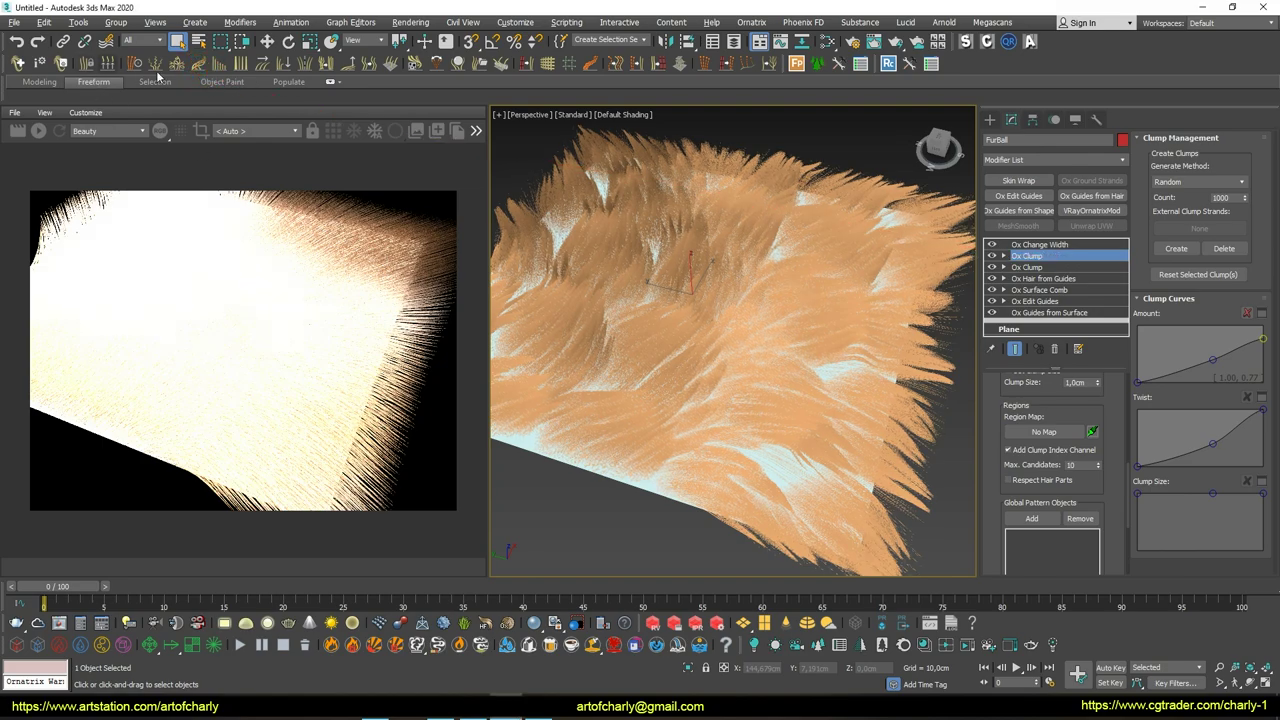
{"action": "left_click", "coordinate": [1040, 244]}
{"action": "left_click", "coordinate": [1041, 256]}
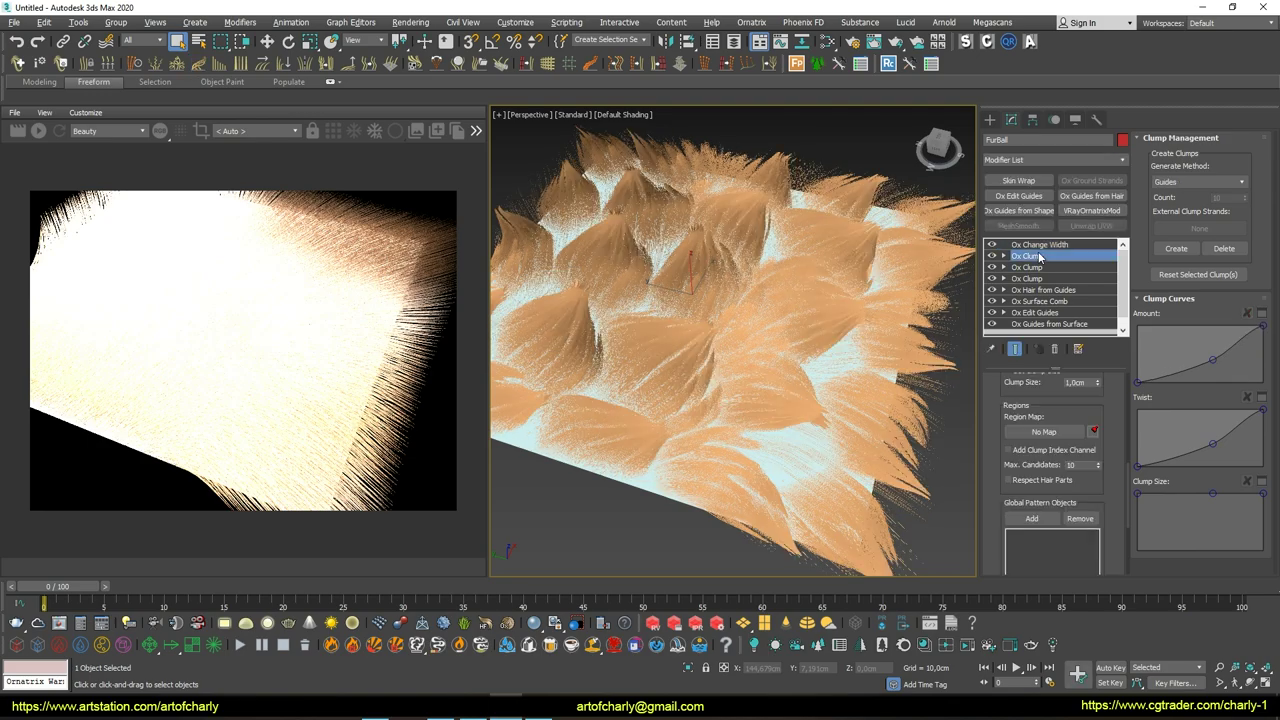
{"action": "left_click", "coordinate": [1168, 183]}
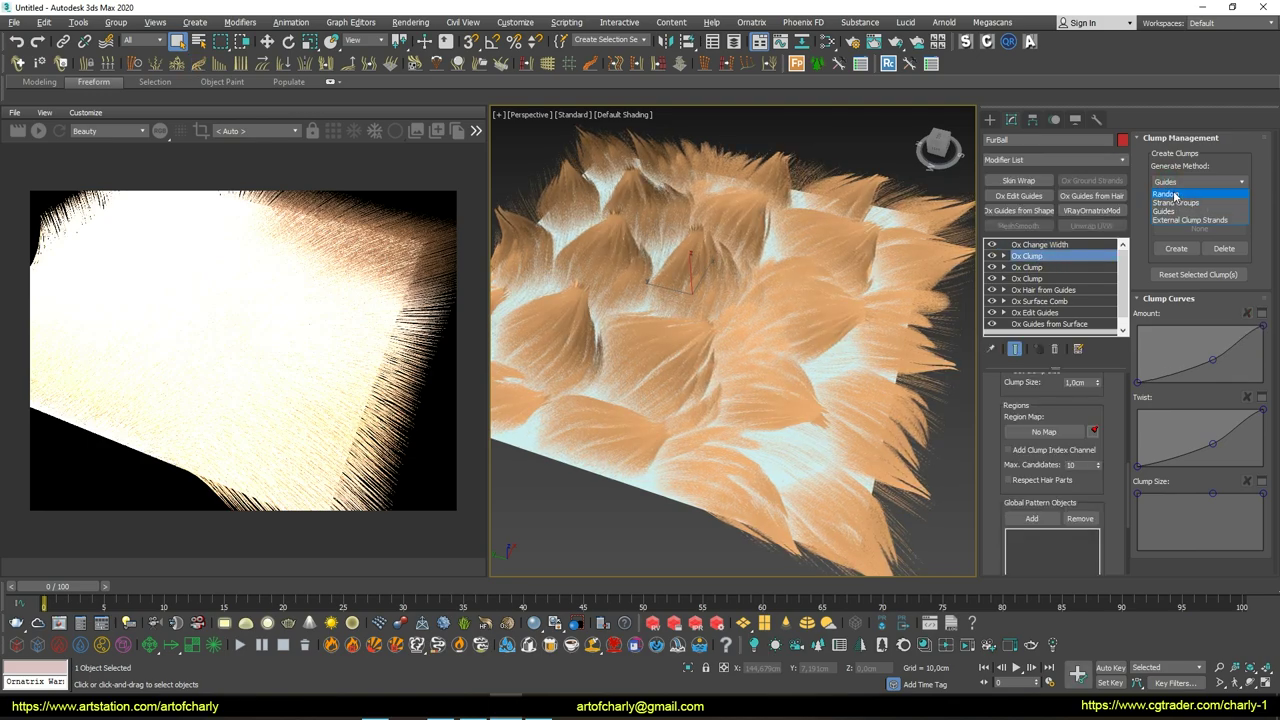
{"action": "left_click", "coordinate": [1170, 194]}
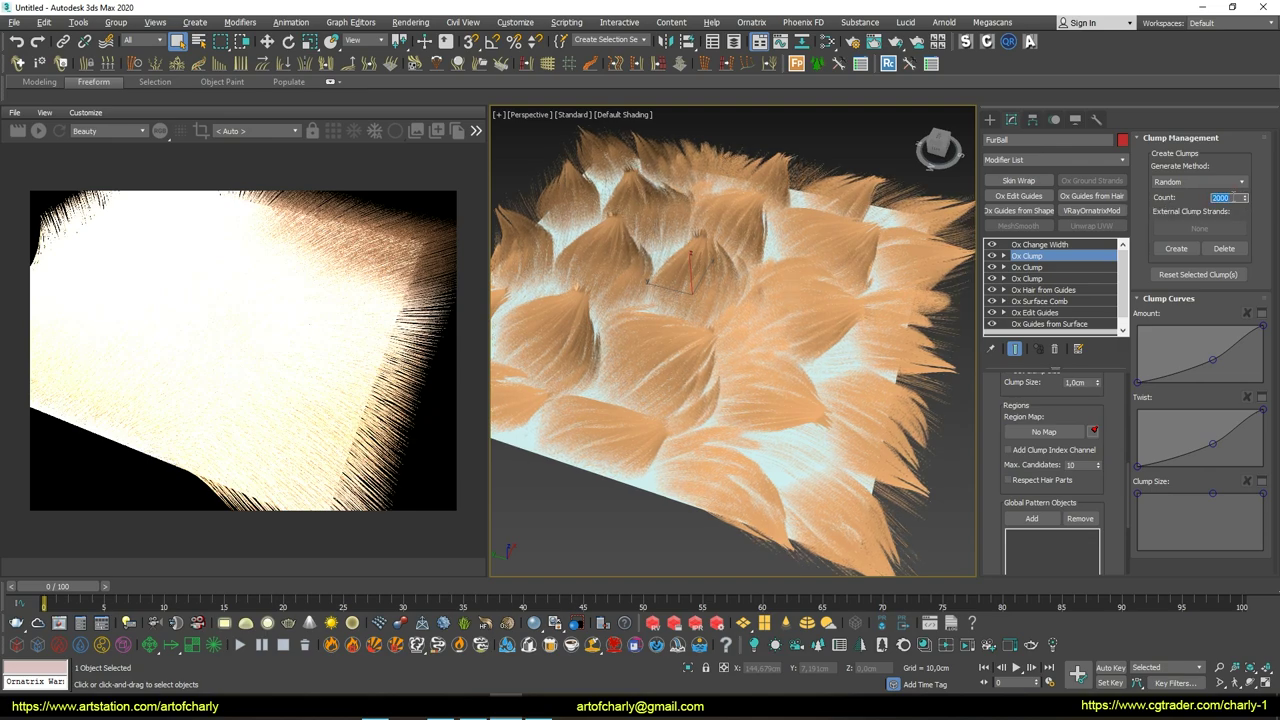
Assign Root (2): ClumpIds1 as its region map and regenerate the 2000 clumps
{"action": "left_click", "coordinate": [1094, 431]}
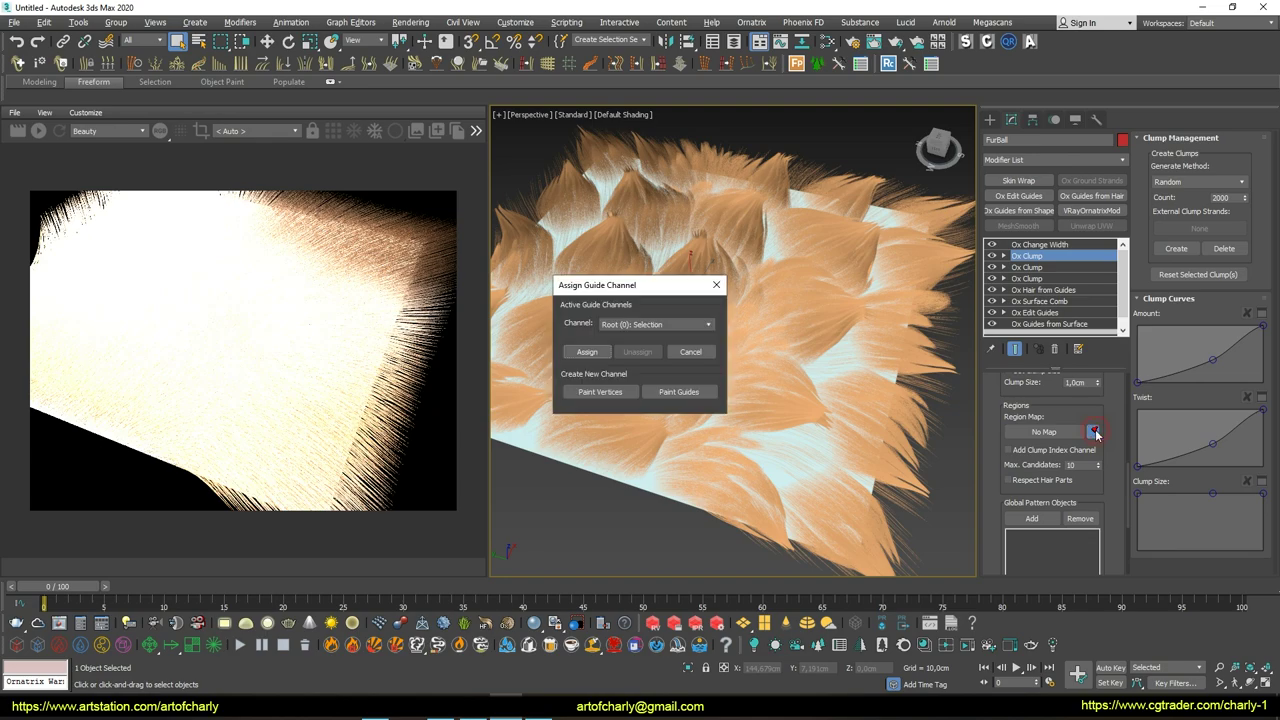
{"action": "left_click", "coordinate": [632, 325]}
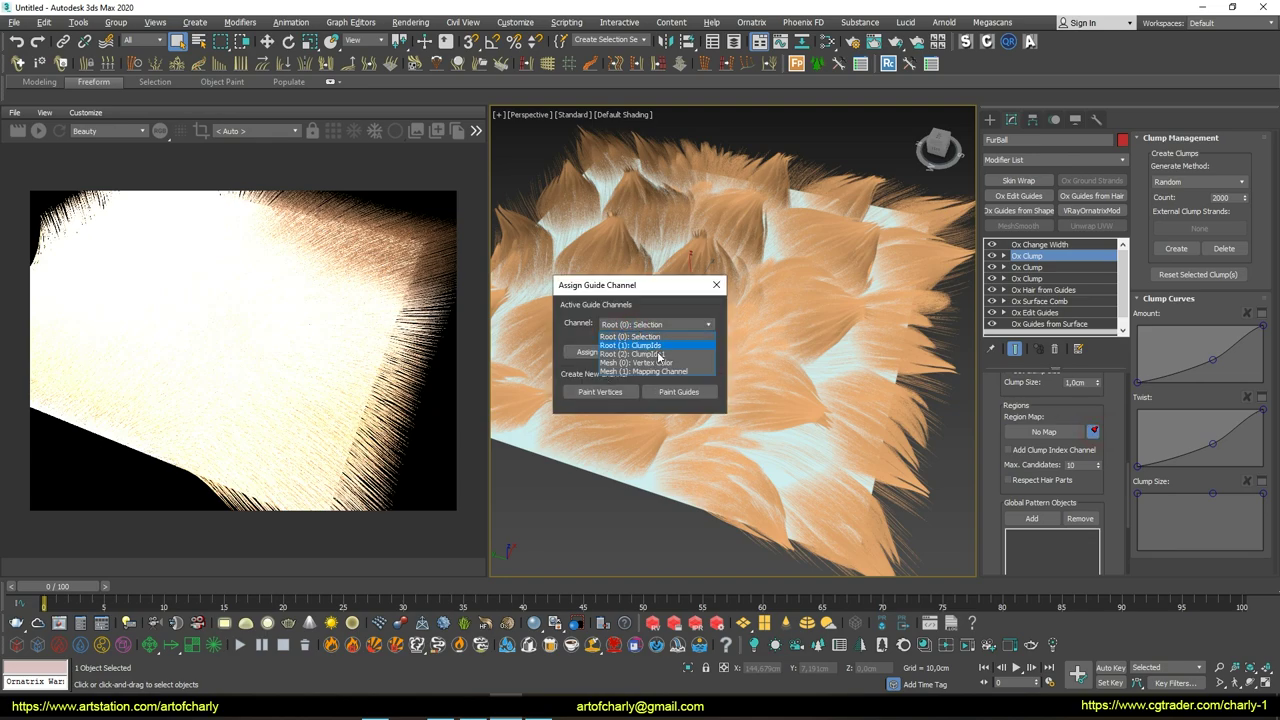
{"action": "left_click", "coordinate": [650, 354]}
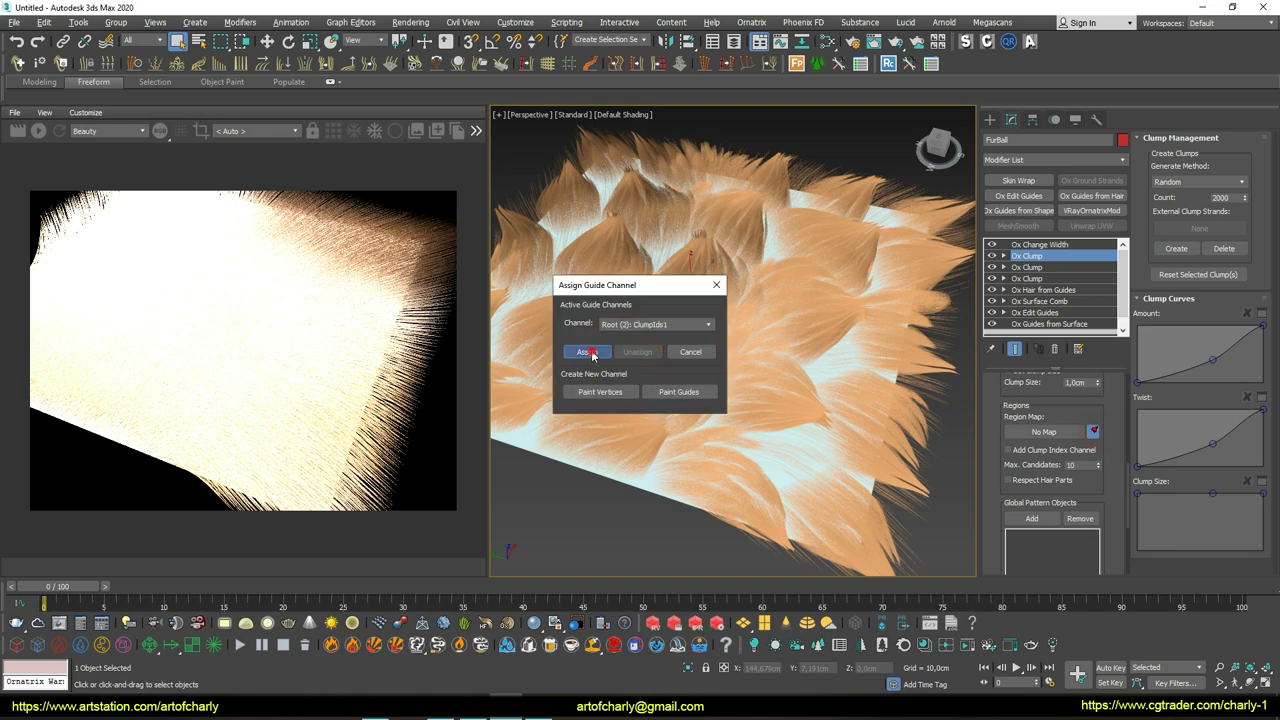
{"action": "left_click", "coordinate": [590, 352]}
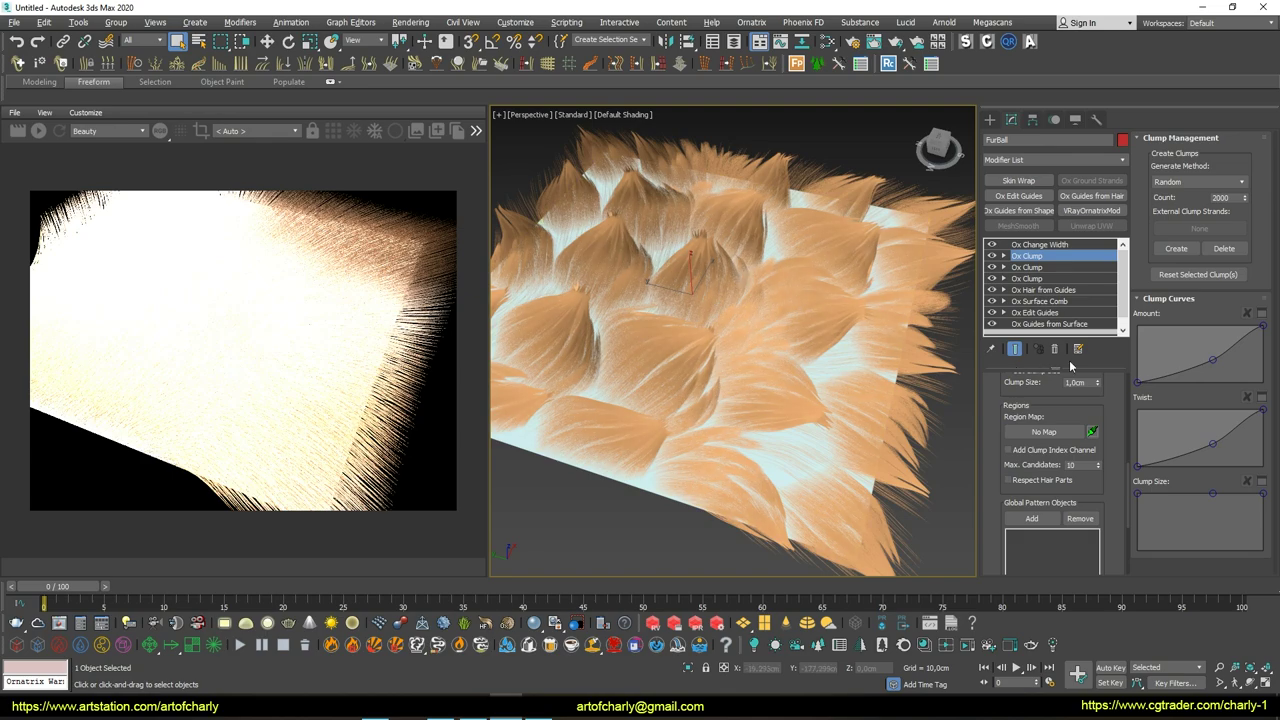
{"action": "left_click", "coordinate": [1176, 248]}
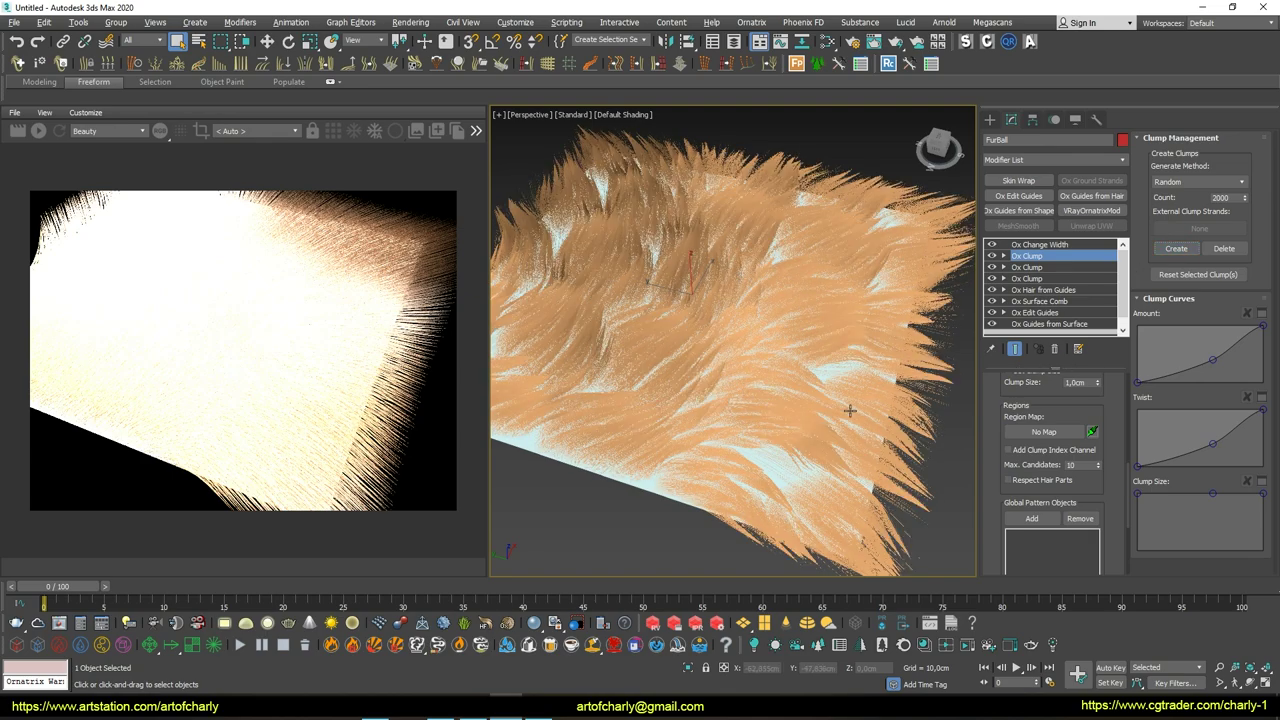
Toggle the Ox Clump layer to compare, and review both Ox Clump modifiers' settings
{"action": "left_click", "coordinate": [993, 257]}
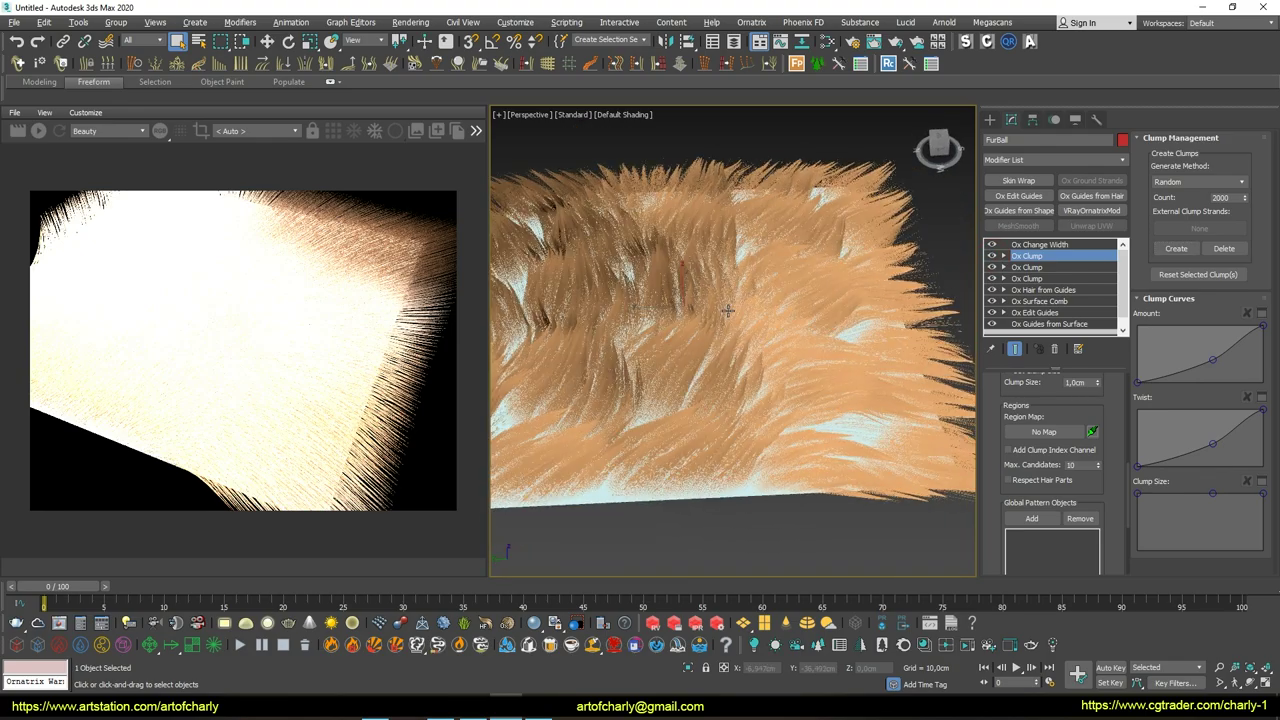
{"action": "left_click", "coordinate": [1040, 268]}
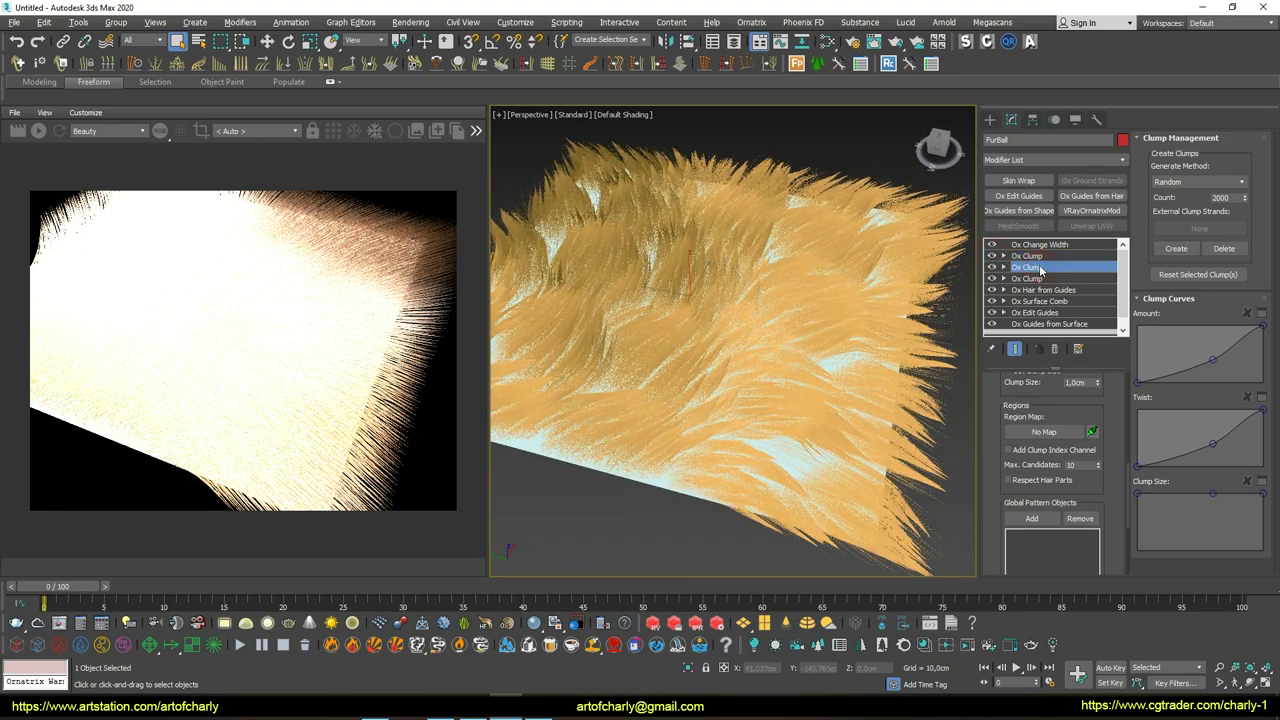
{"action": "left_click", "coordinate": [1043, 257]}
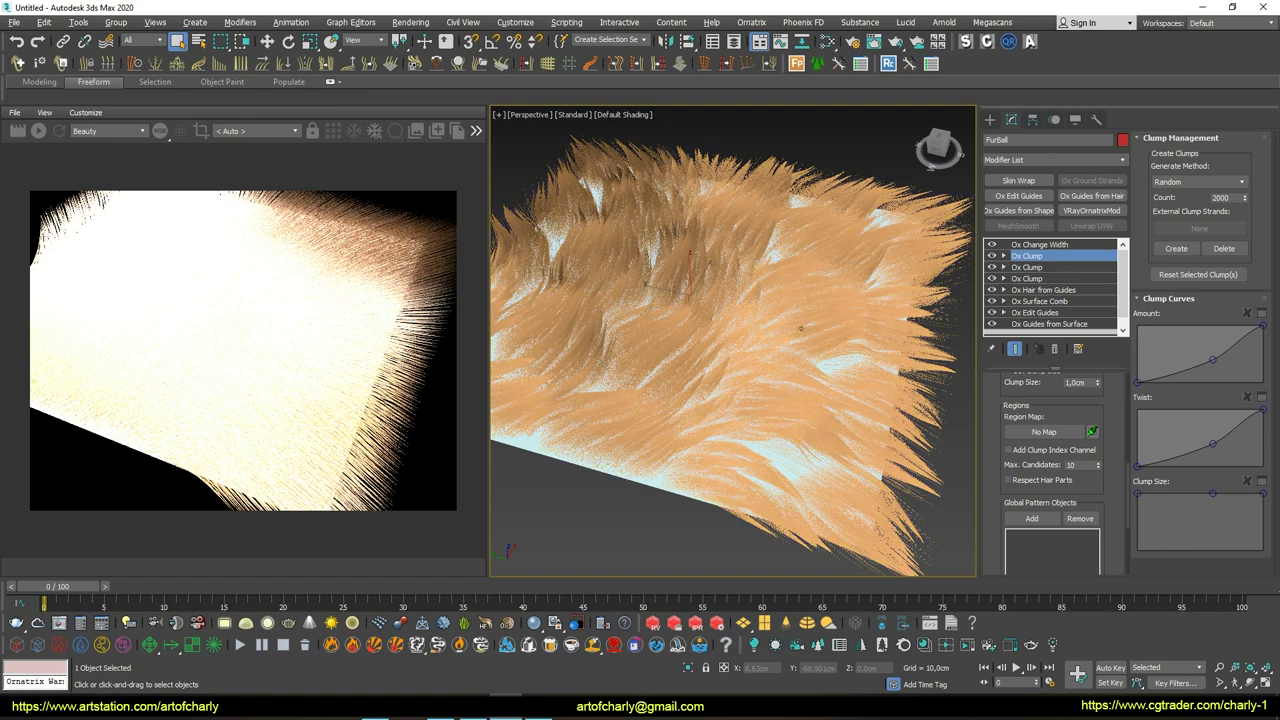
Render the clumped, frizzy fur plane in the Redshift RenderView
{"action": "left_click", "coordinate": [38, 130]}
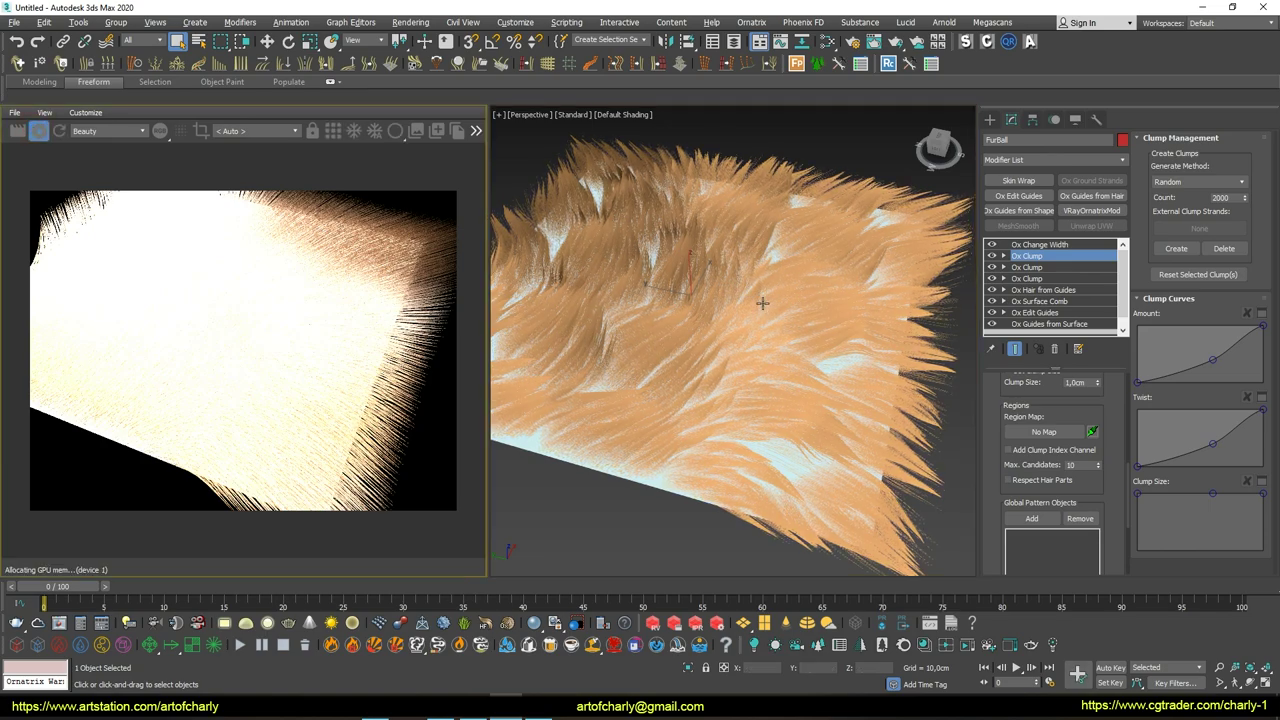
{"action": "mouse_move", "coordinate": [738, 365]}
{"action": "middle_mouse_down", "text": "alt"}
{"action": "mouse_move", "coordinate": [794, 371]}
{"action": "mouse_move", "coordinate": [748, 369]}
{"action": "middle_mouse_up", "text": "alt"}
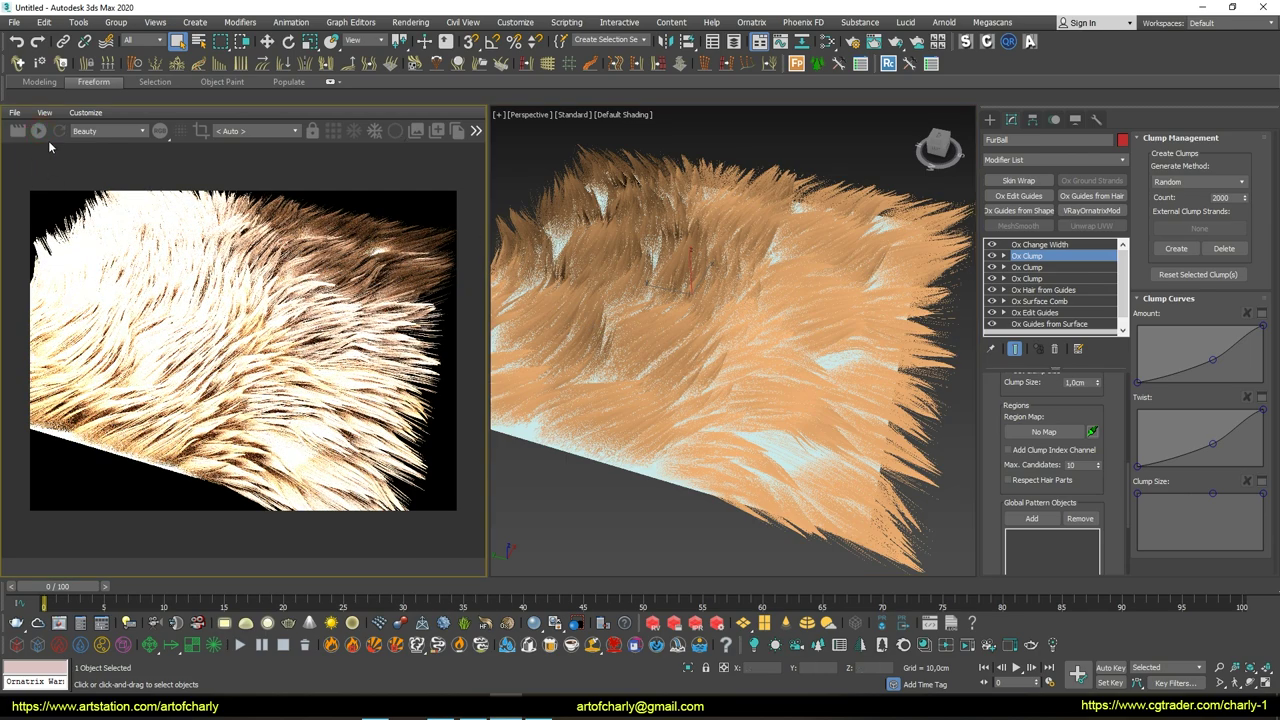
{"action": "left_click", "coordinate": [990, 119]}
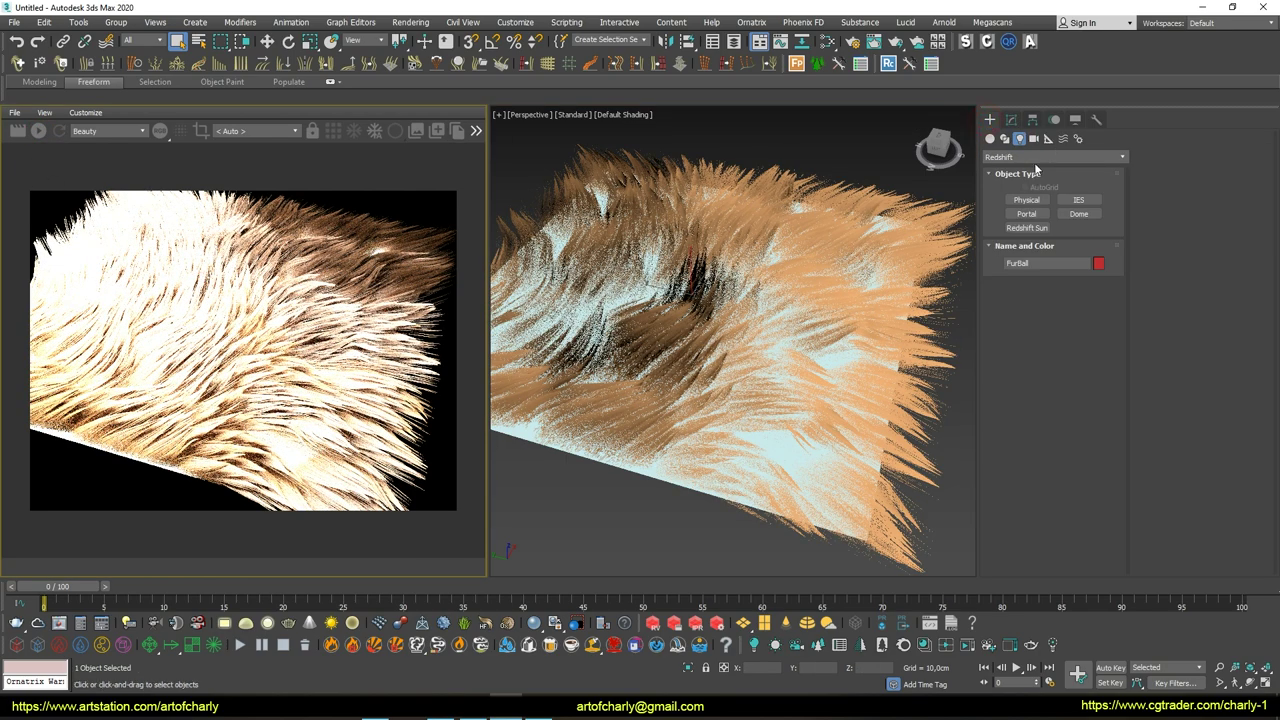
Create physical camera PhysCamera001 from the current view, with safe frames shown
{"action": "left_click", "coordinate": [1040, 157]}
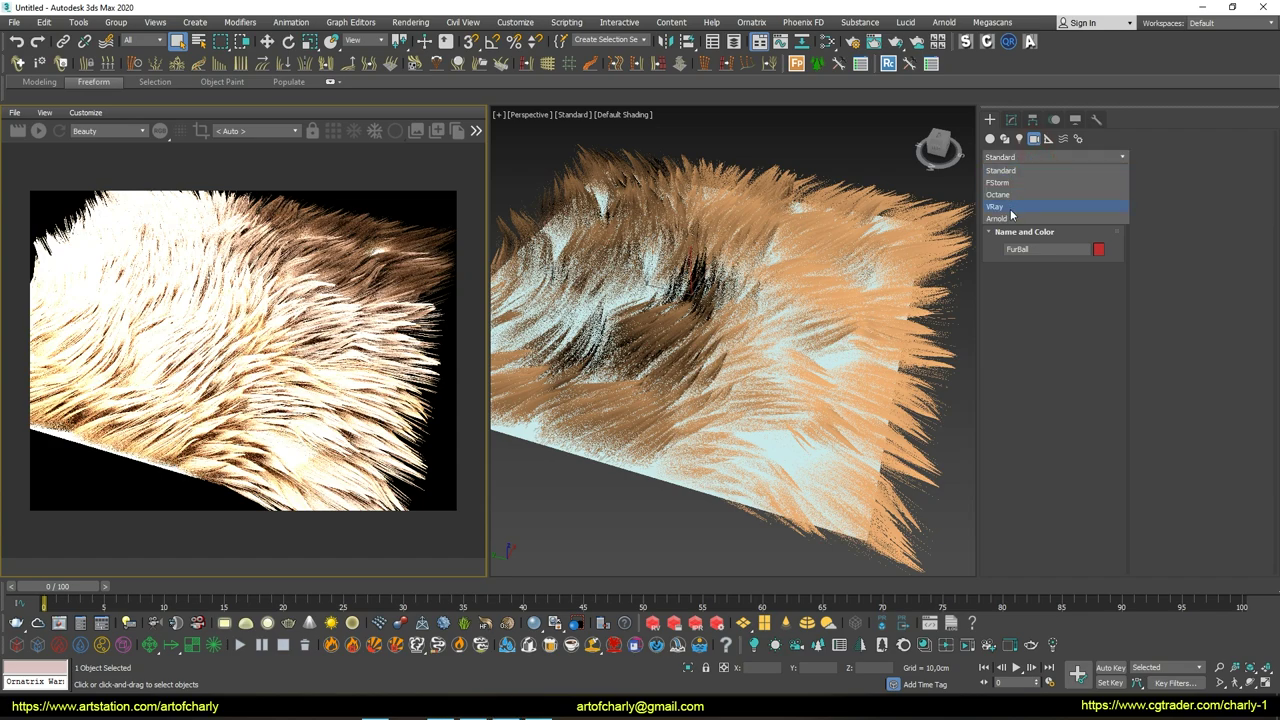
{"action": "left_click", "coordinate": [1009, 175]}
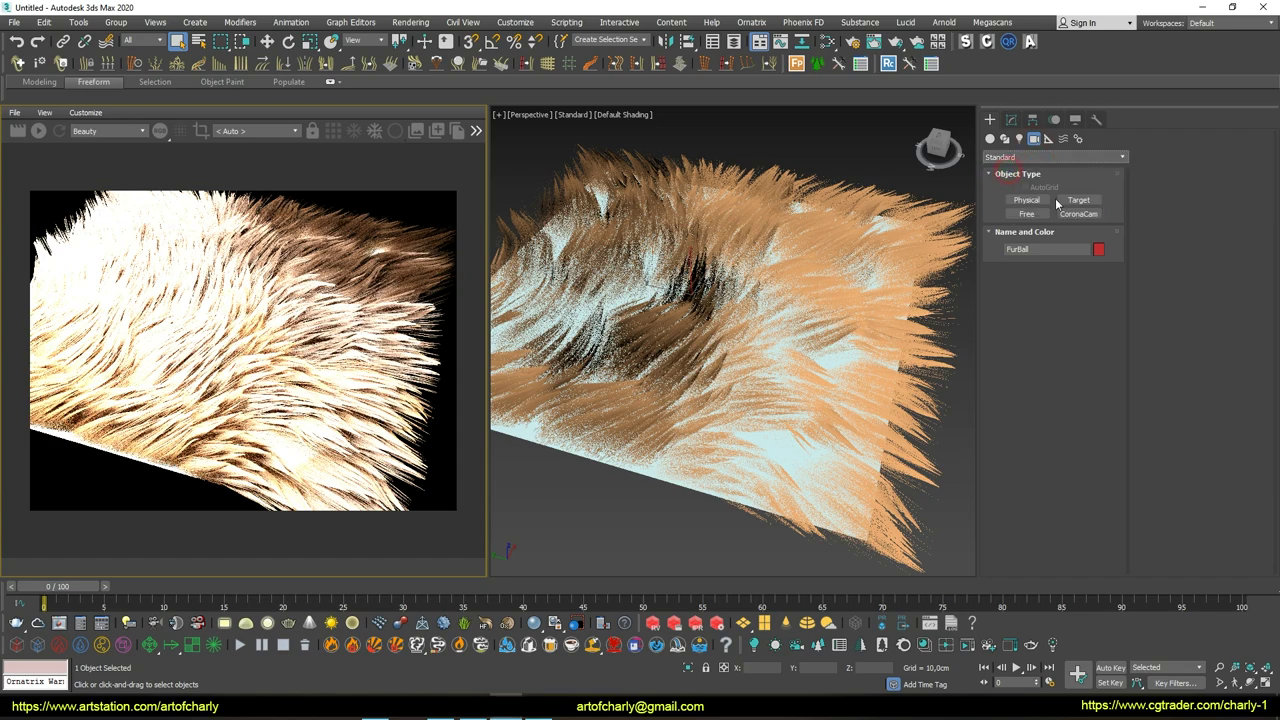
{"action": "left_click", "coordinate": [1033, 201]}
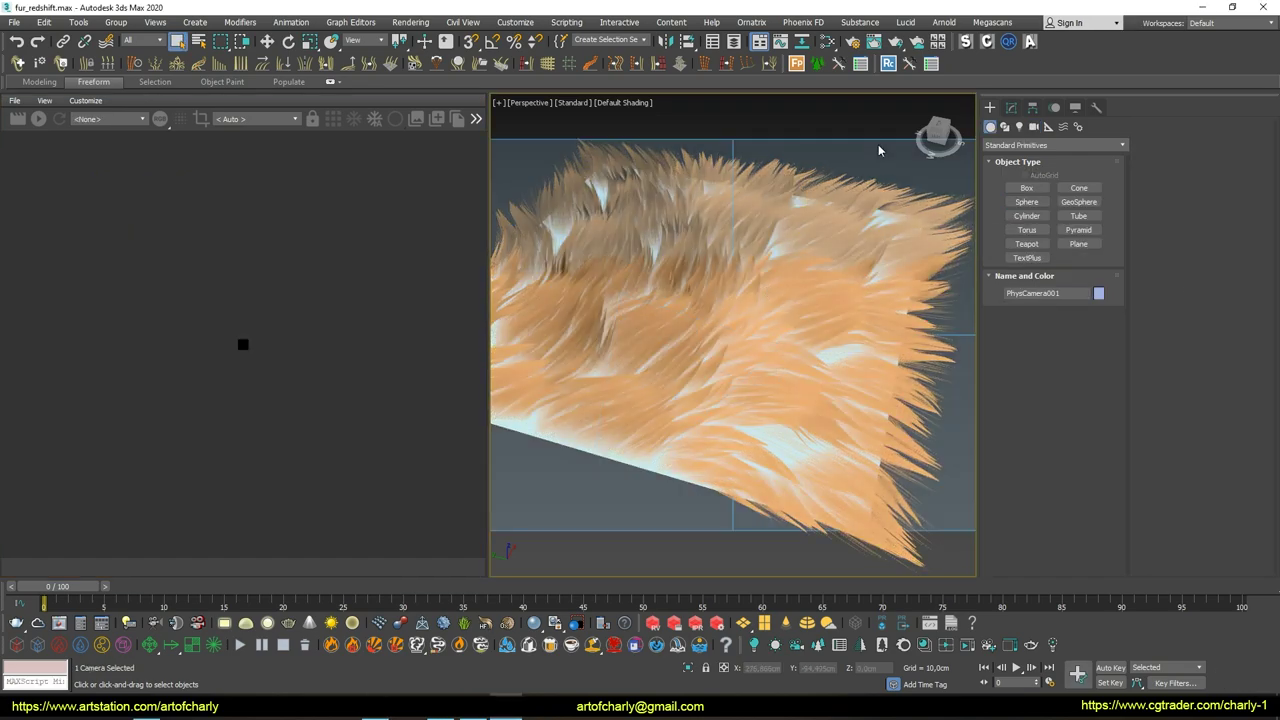
{"action": "key", "text": "c"}
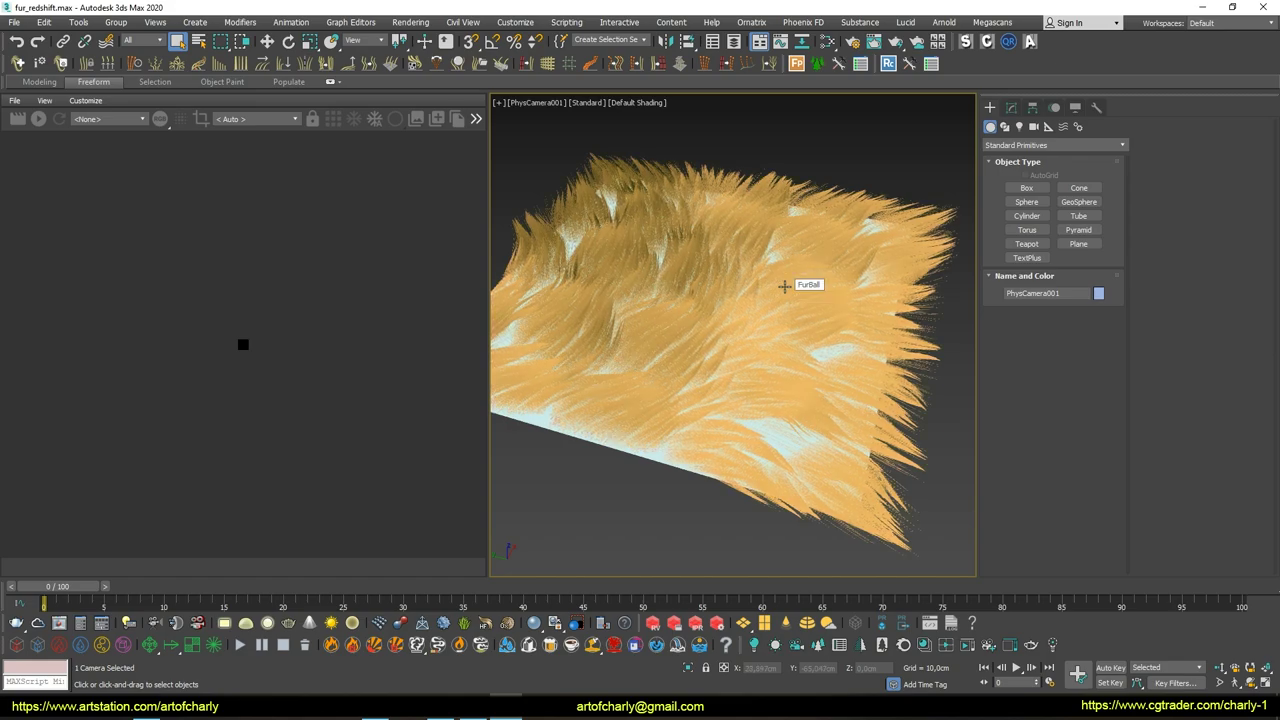
{"action": "key", "text": "shift+f"}
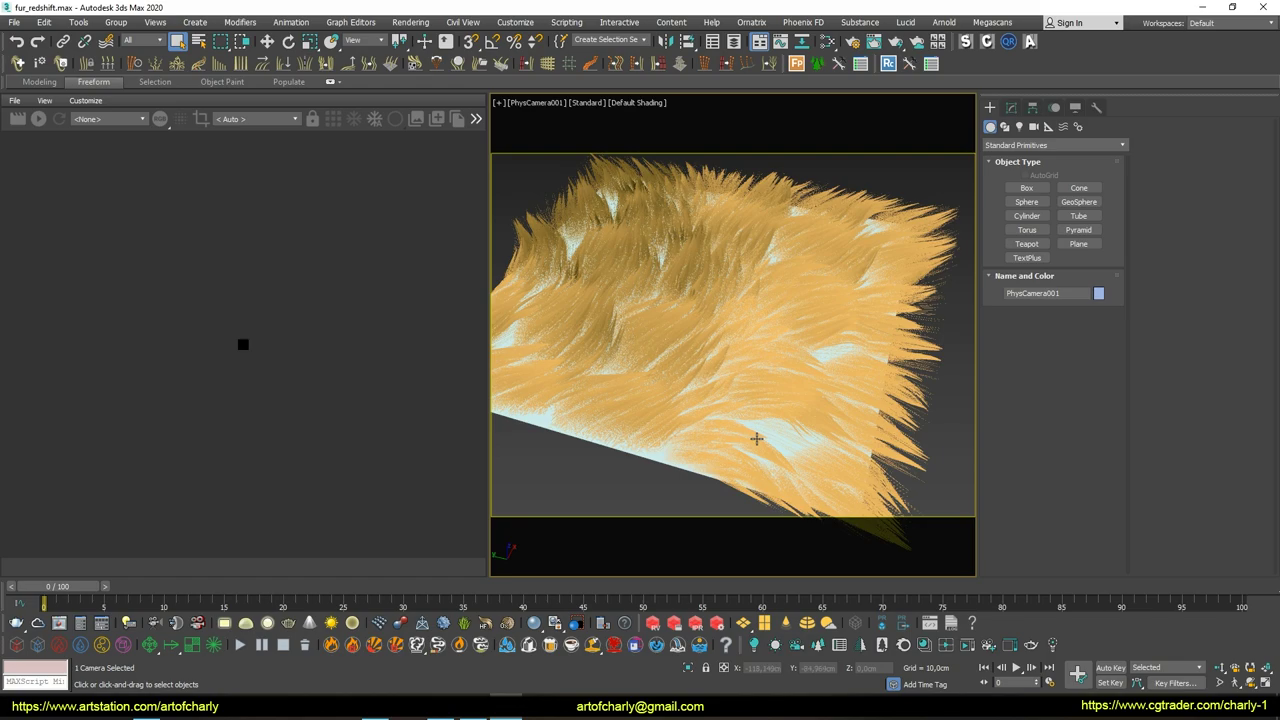
{"action": "key", "text": "Up"}
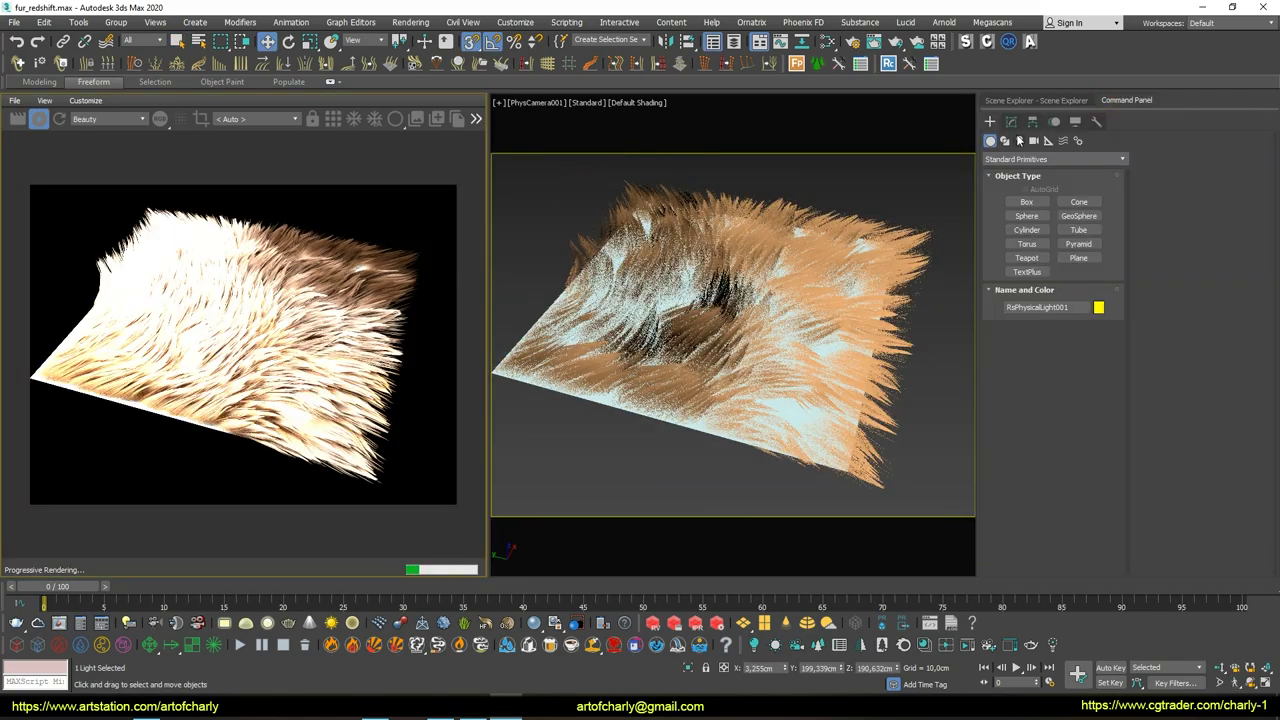
{"action": "left_click", "coordinate": [1011, 121]}
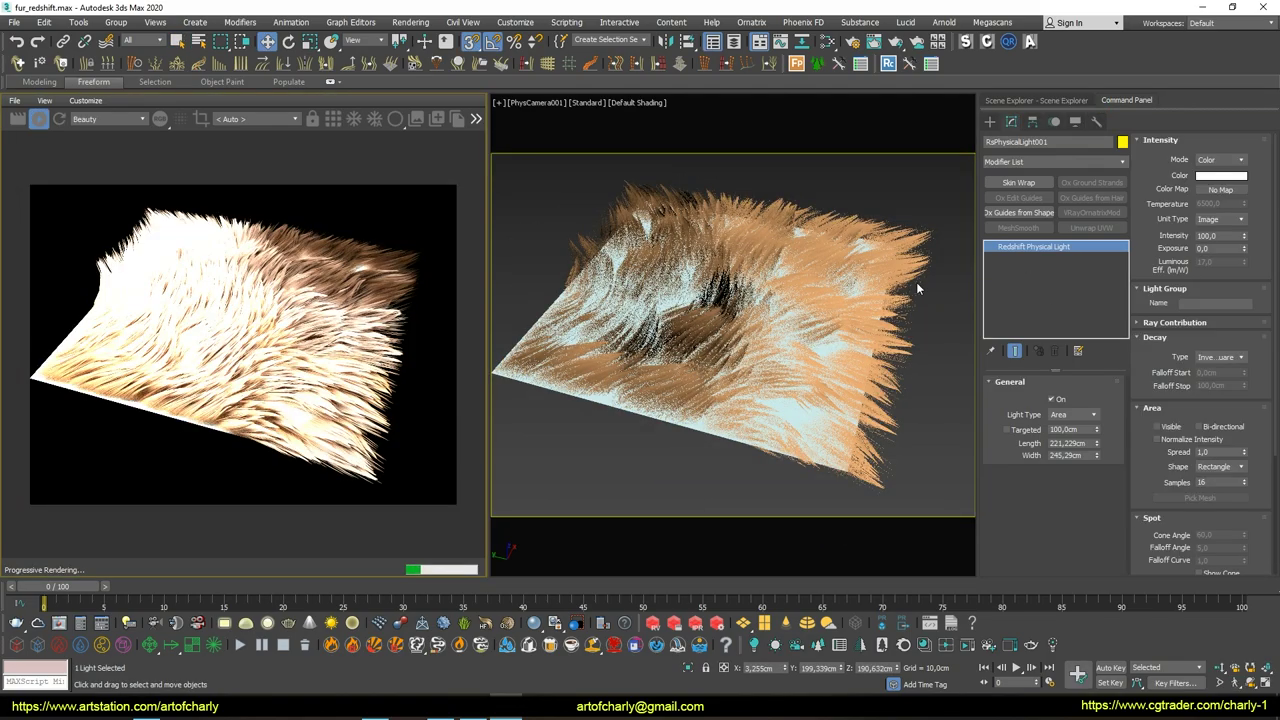
Set the RS Physical Light intensity to 15
{"action": "type", "text": "10"}
{"action": "key", "text": "Return"}
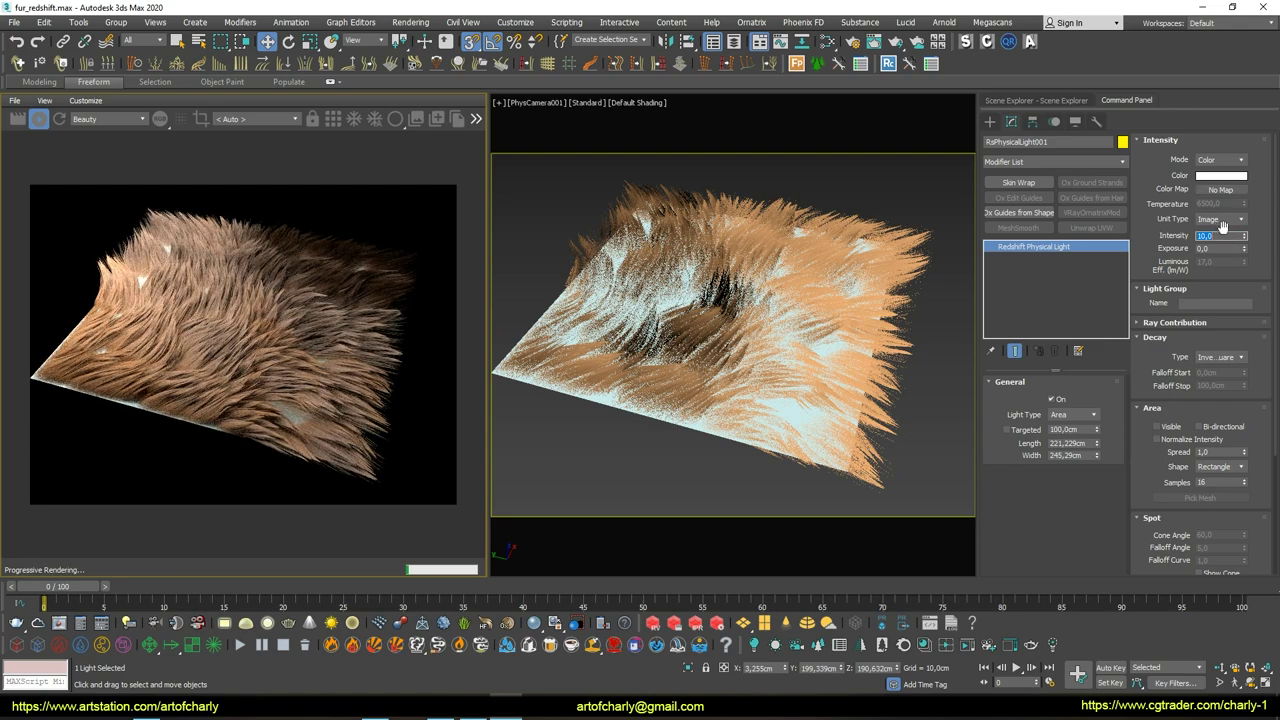
{"action": "type", "text": "5"}
{"action": "key", "text": "Return"}
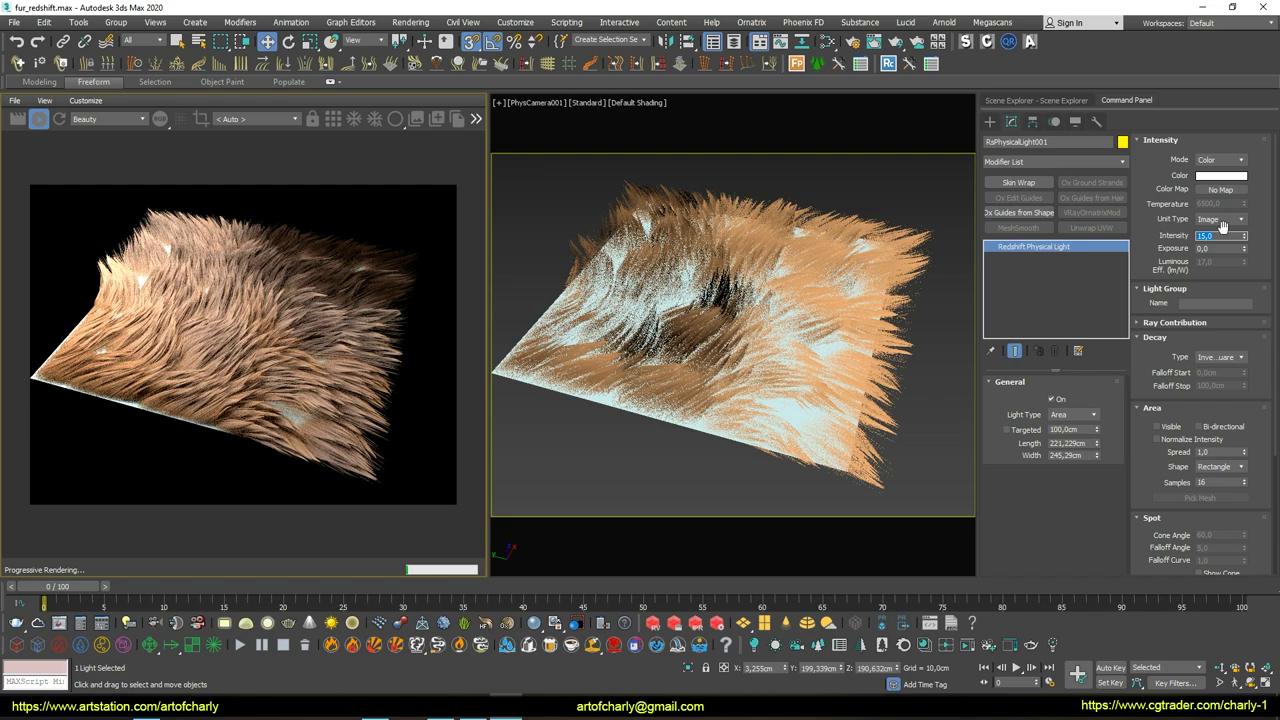
{"action": "left_click", "coordinate": [934, 343]}
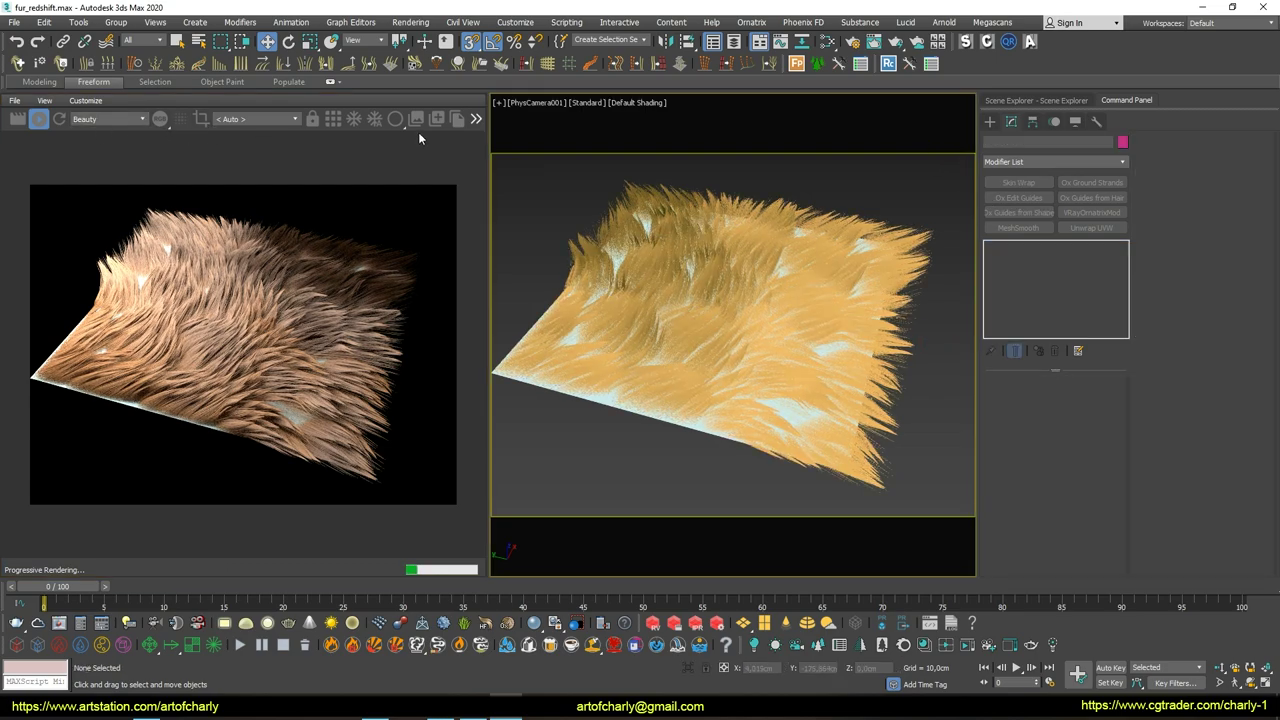
Lock the RenderView to PhysCamera001, then copy the area light as RsPhysicalLight002
{"action": "left_click", "coordinate": [318, 118]}
{"action": "key", "text": "t"}
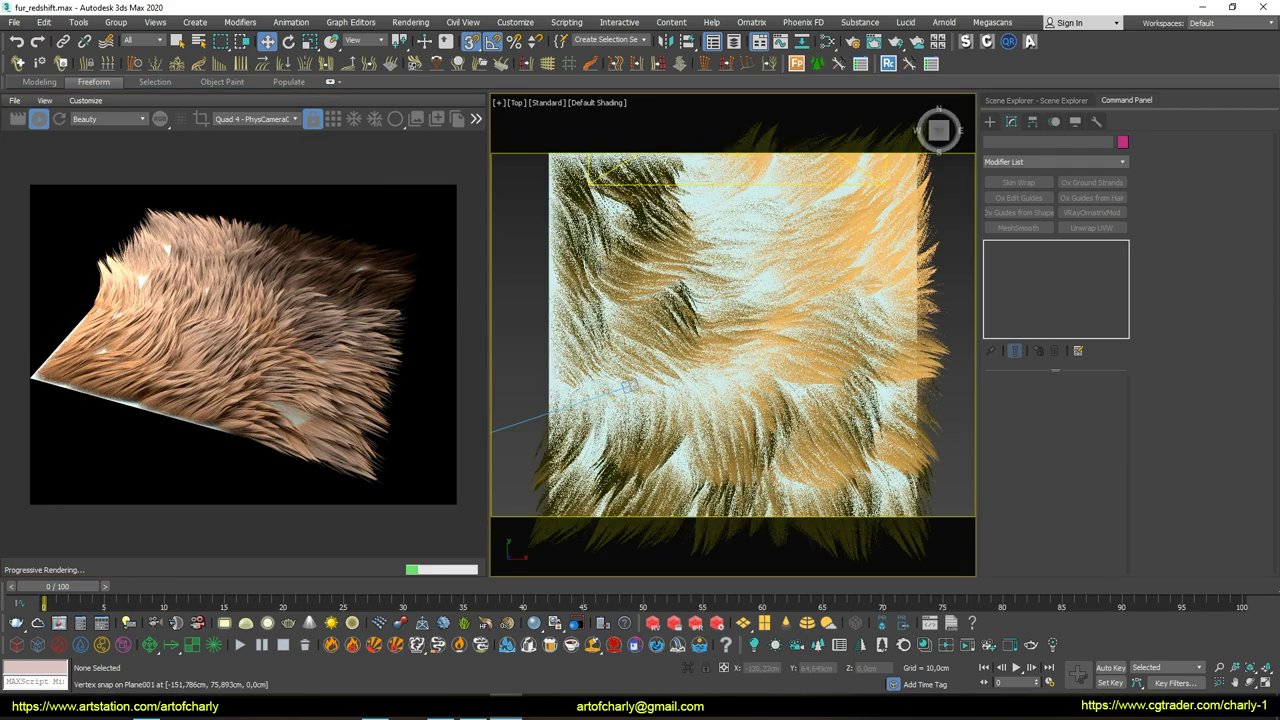
{"action": "scroll", "coordinate": [577, 240], "scroll_direction": "up", "scroll_amount": 1}
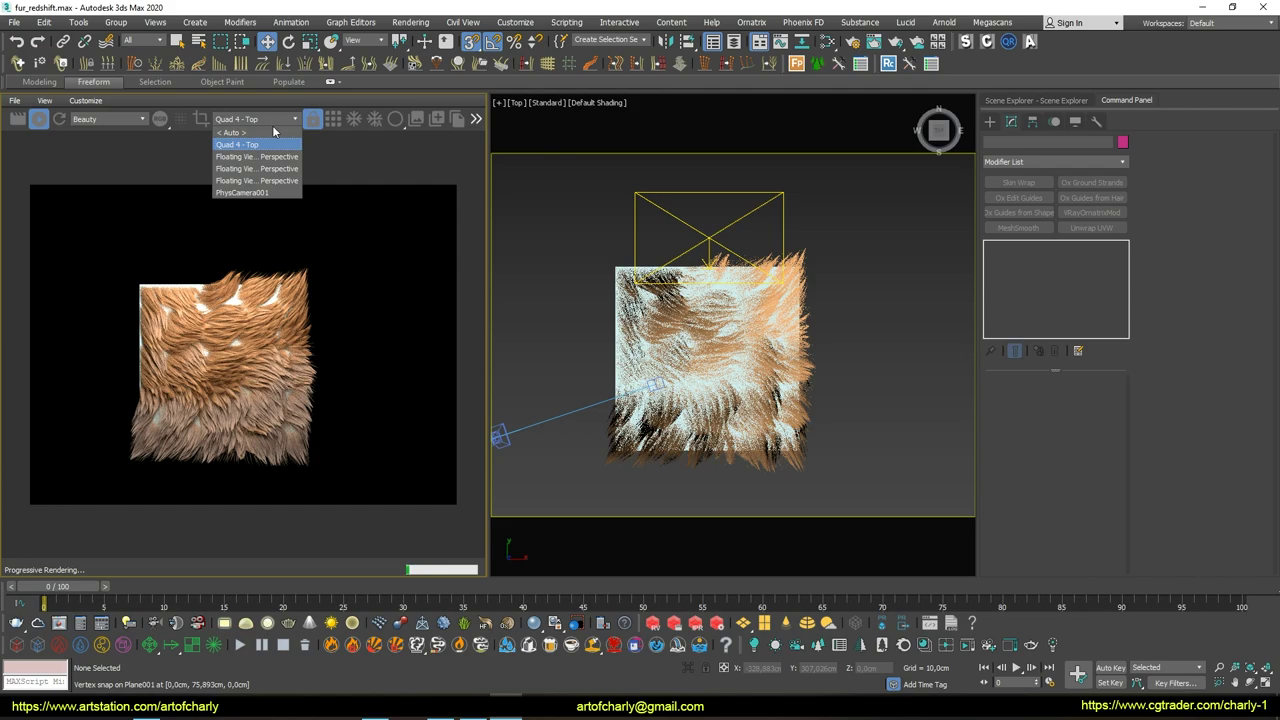
{"action": "left_click", "coordinate": [274, 132]}
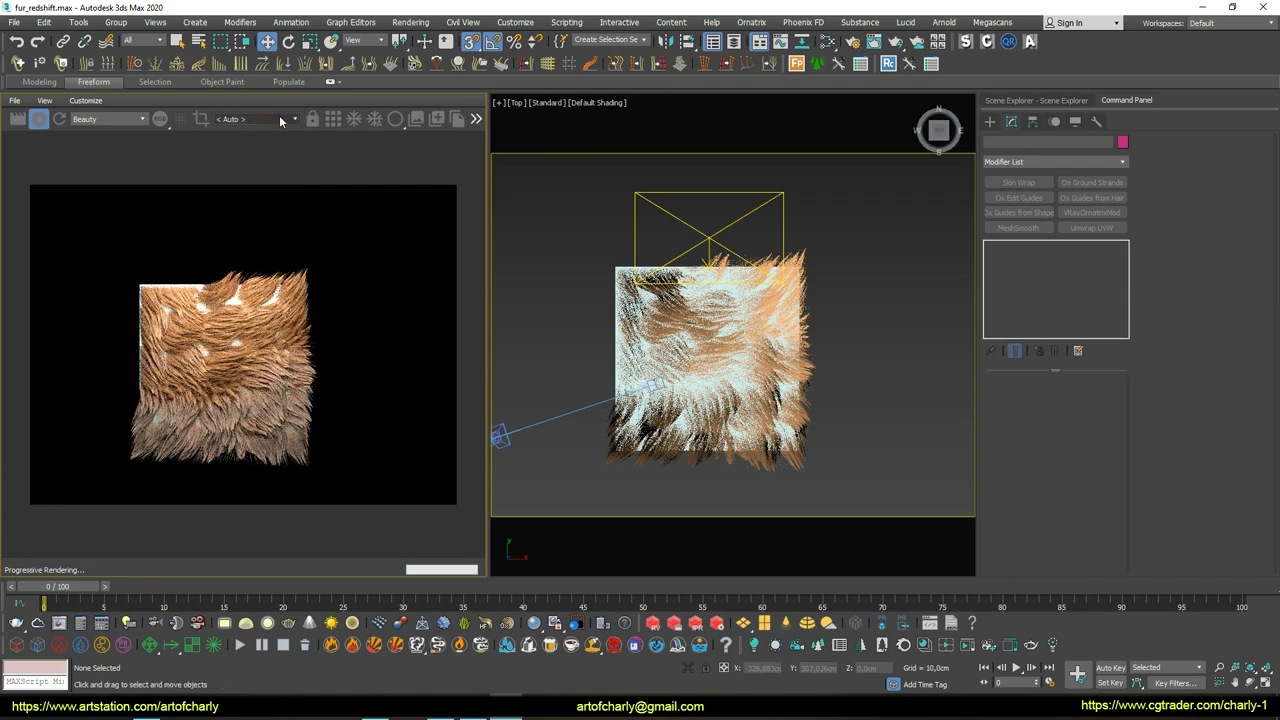
{"action": "left_click", "coordinate": [281, 121]}
{"action": "left_click", "coordinate": [270, 158]}
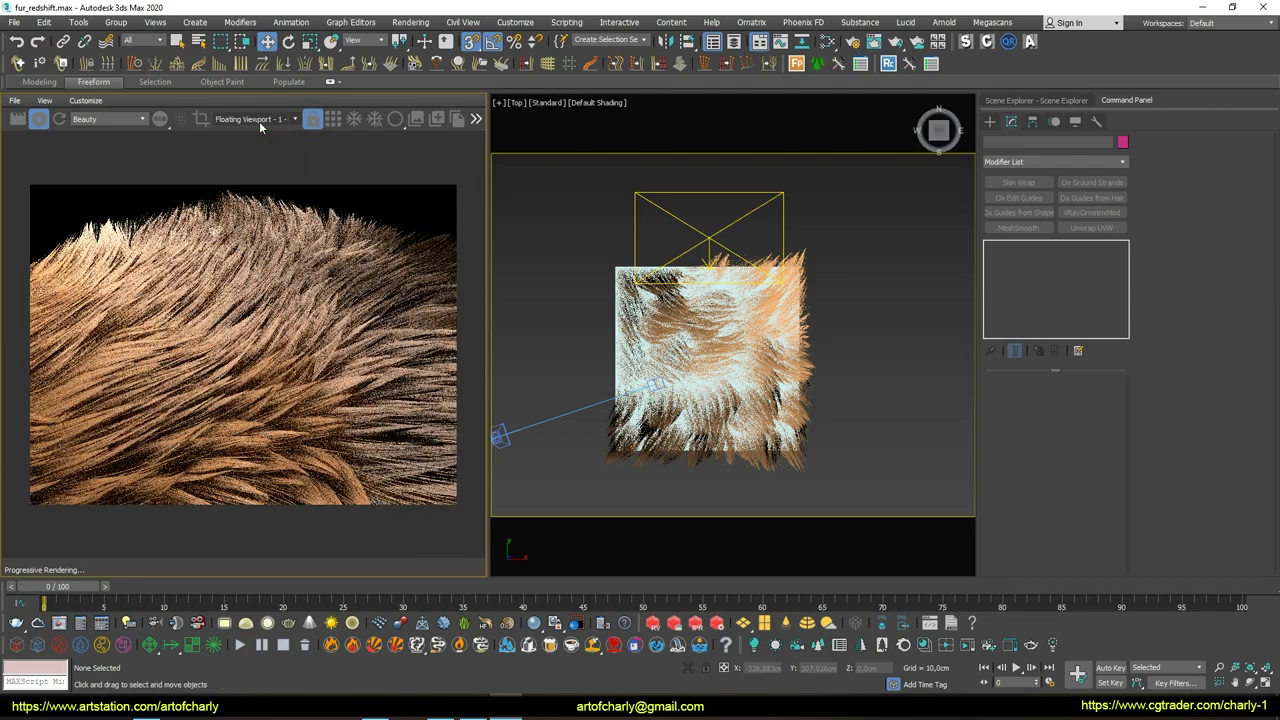
{"action": "left_click", "coordinate": [276, 119]}
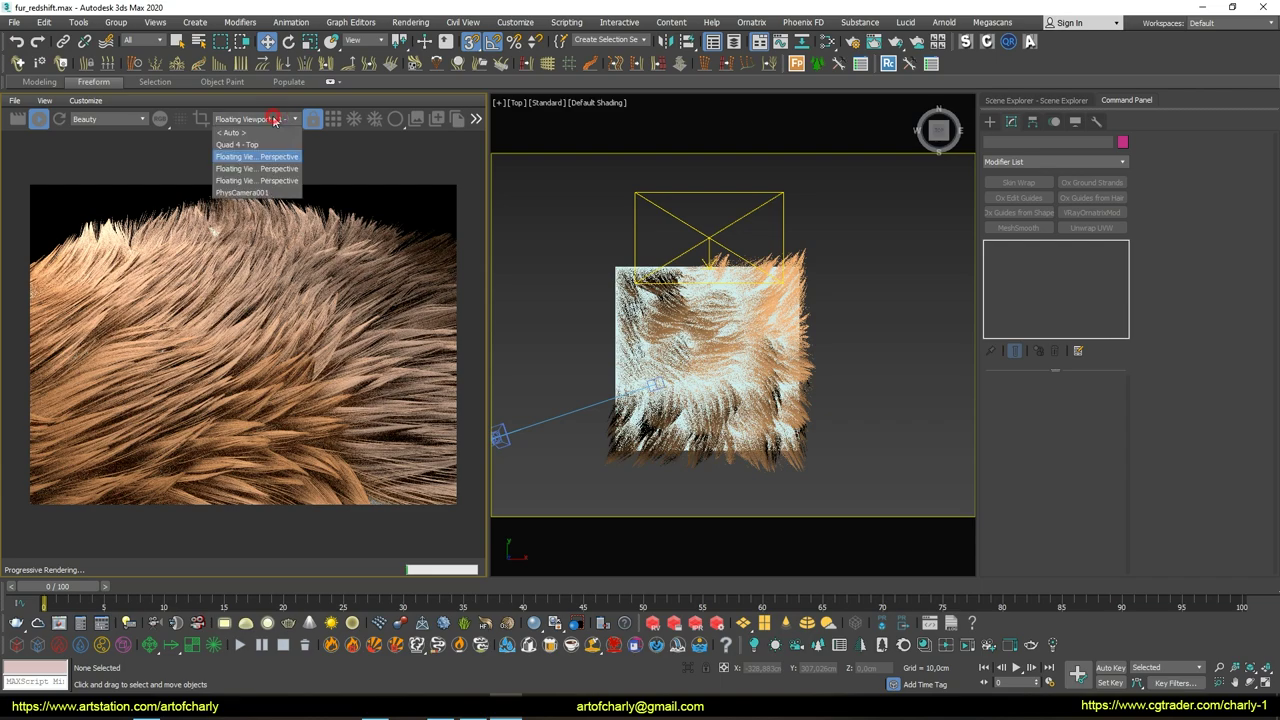
{"action": "left_click", "coordinate": [245, 192]}
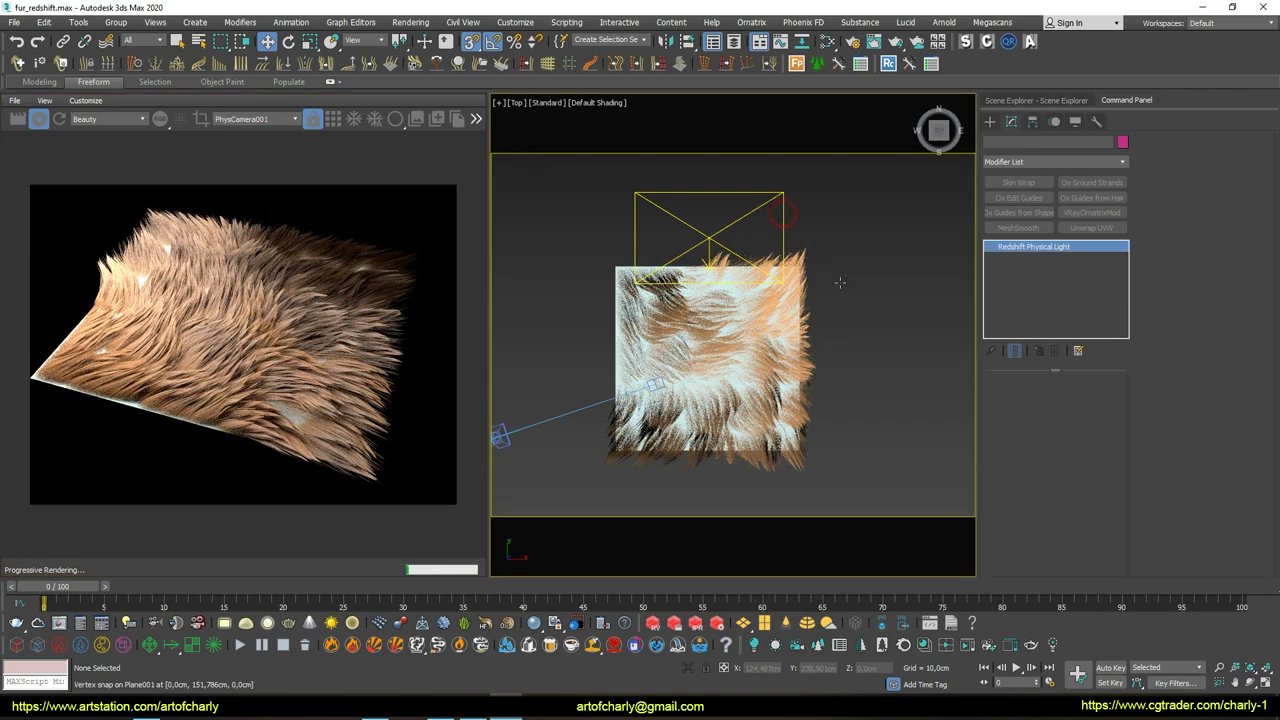
{"action": "left_click", "coordinate": [708, 230]}
{"action": "mouse_move", "coordinate": [687, 220]}
{"action": "left_mouse_down", "text": "shift"}
{"action": "mouse_move", "coordinate": [875, 313]}
{"action": "mouse_move", "coordinate": [850, 385]}
{"action": "left_mouse_up", "text": "shift"}
Create the copied Redshift light, then rotate and move it right and down toward the fur plane
{"action": "left_click", "coordinate": [641, 409]}
{"action": "key", "text": "e"}
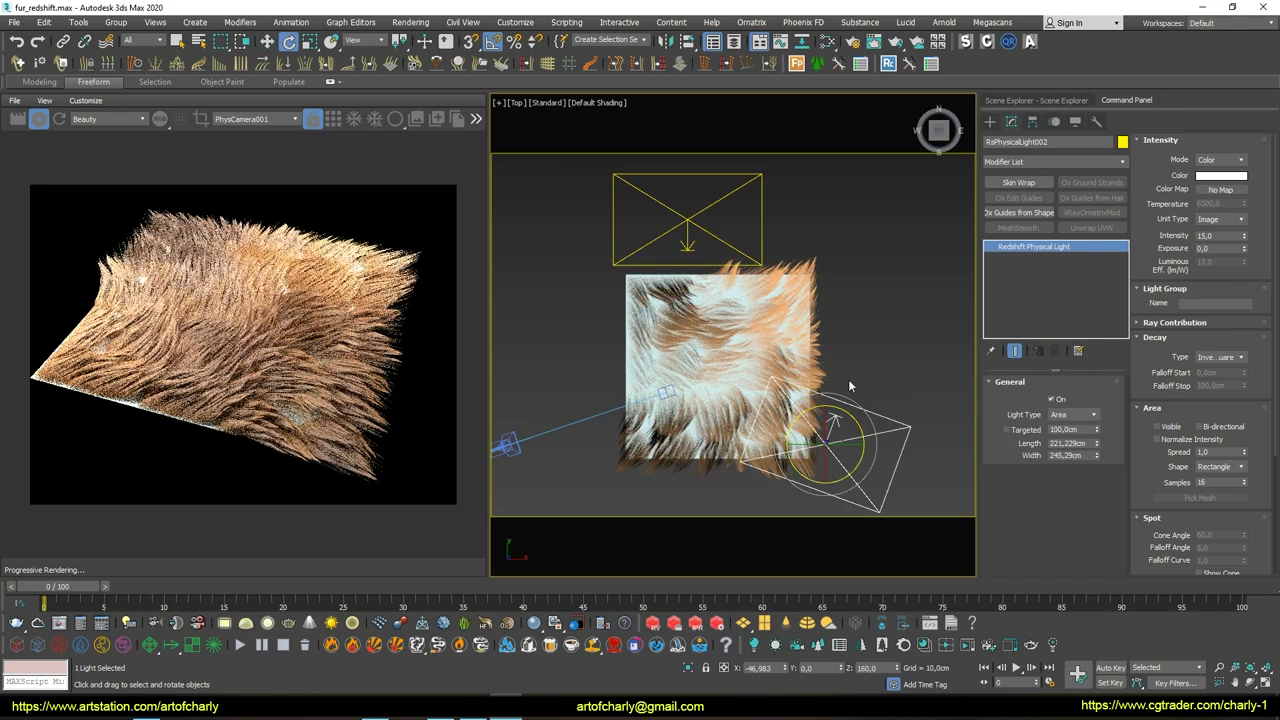
{"action": "middle_click_drag", "start_coordinate": [767, 339], "coordinate": [870, 295], "text": "alt"}
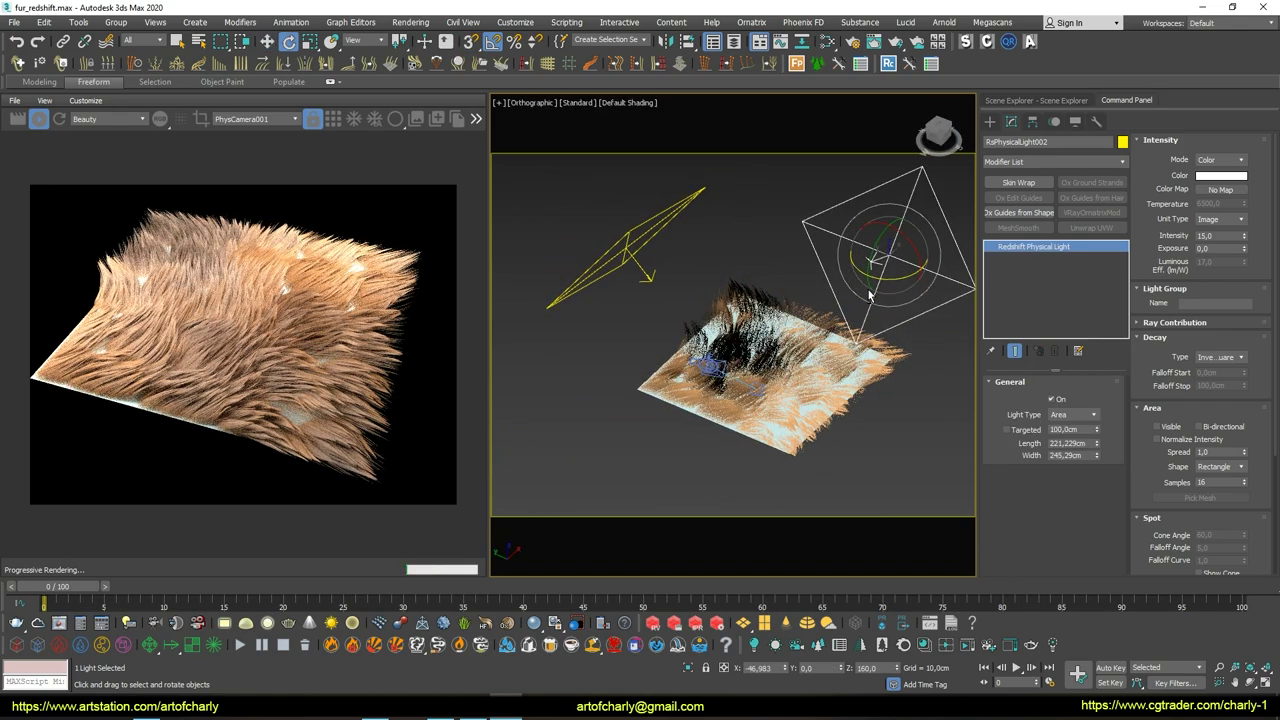
{"action": "left_click_drag", "start_coordinate": [870, 295], "coordinate": [858, 262]}
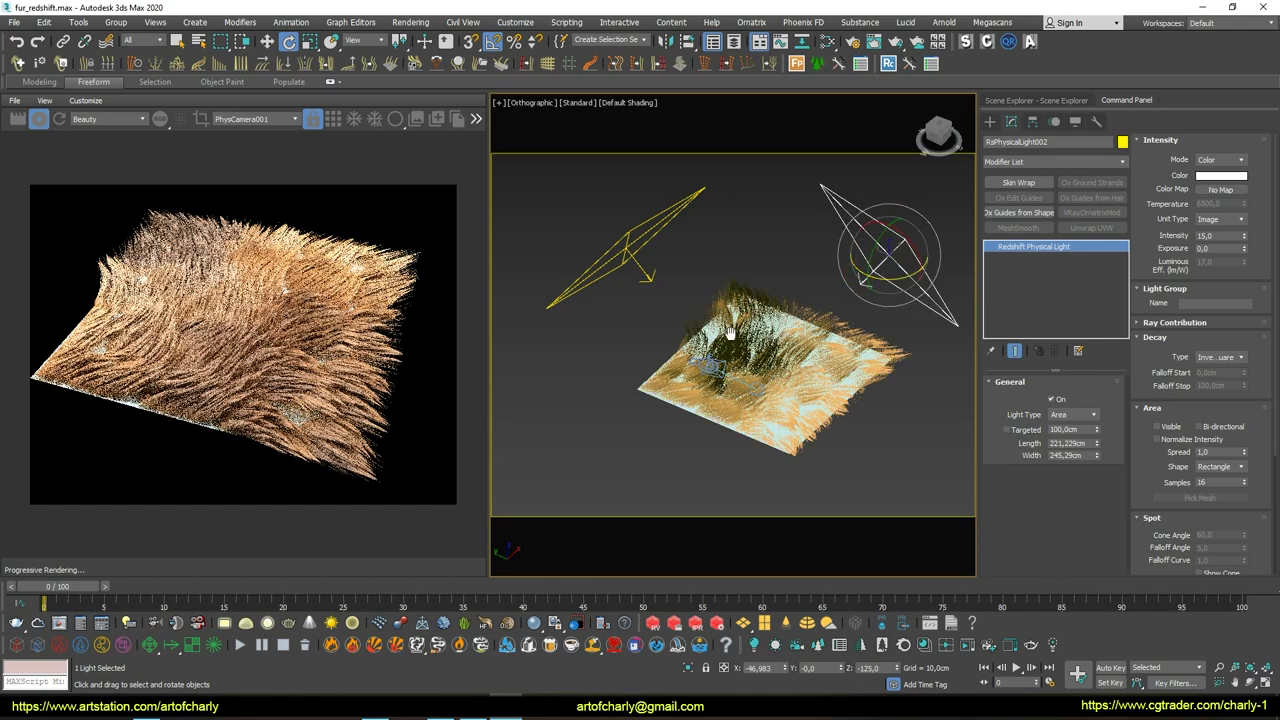
{"action": "middle_click_drag", "start_coordinate": [730, 333], "coordinate": [830, 224], "text": "alt"}
{"action": "key", "text": "w"}
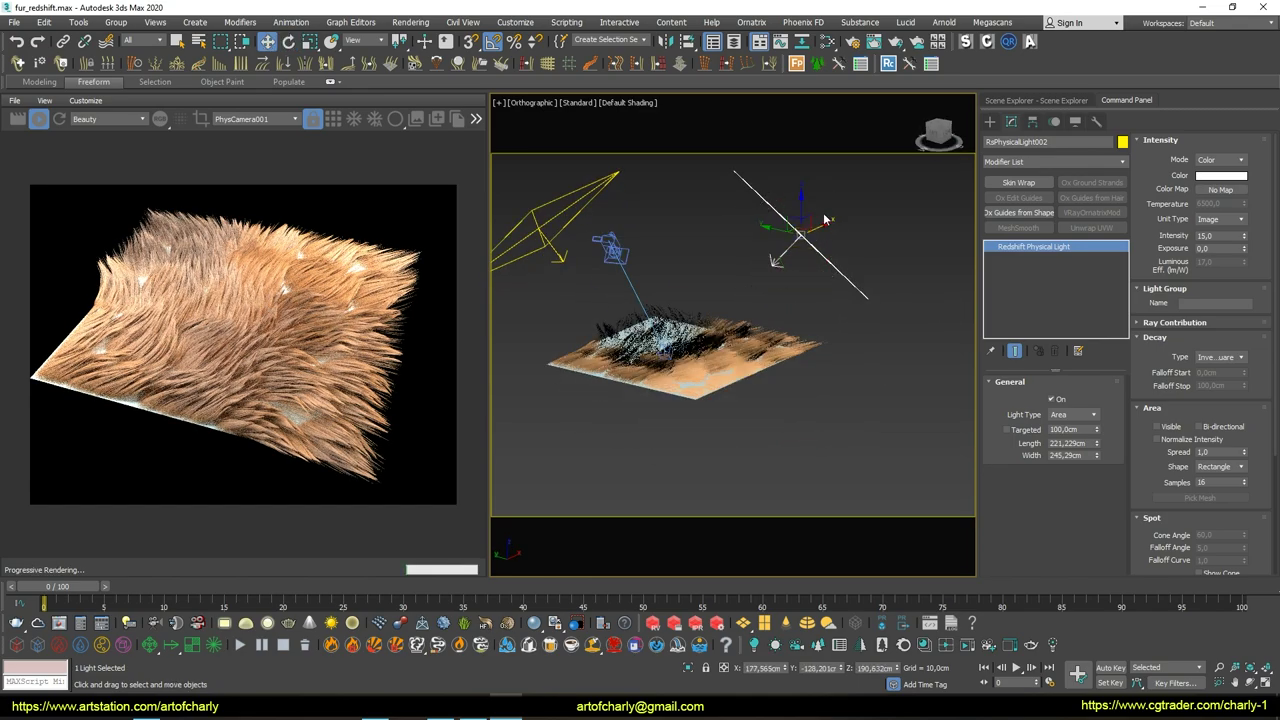
{"action": "mouse_move", "coordinate": [830, 224]}
{"action": "left_mouse_down"}
{"action": "mouse_move", "coordinate": [872, 236]}
{"action": "mouse_move", "coordinate": [872, 217]}
{"action": "left_mouse_up"}
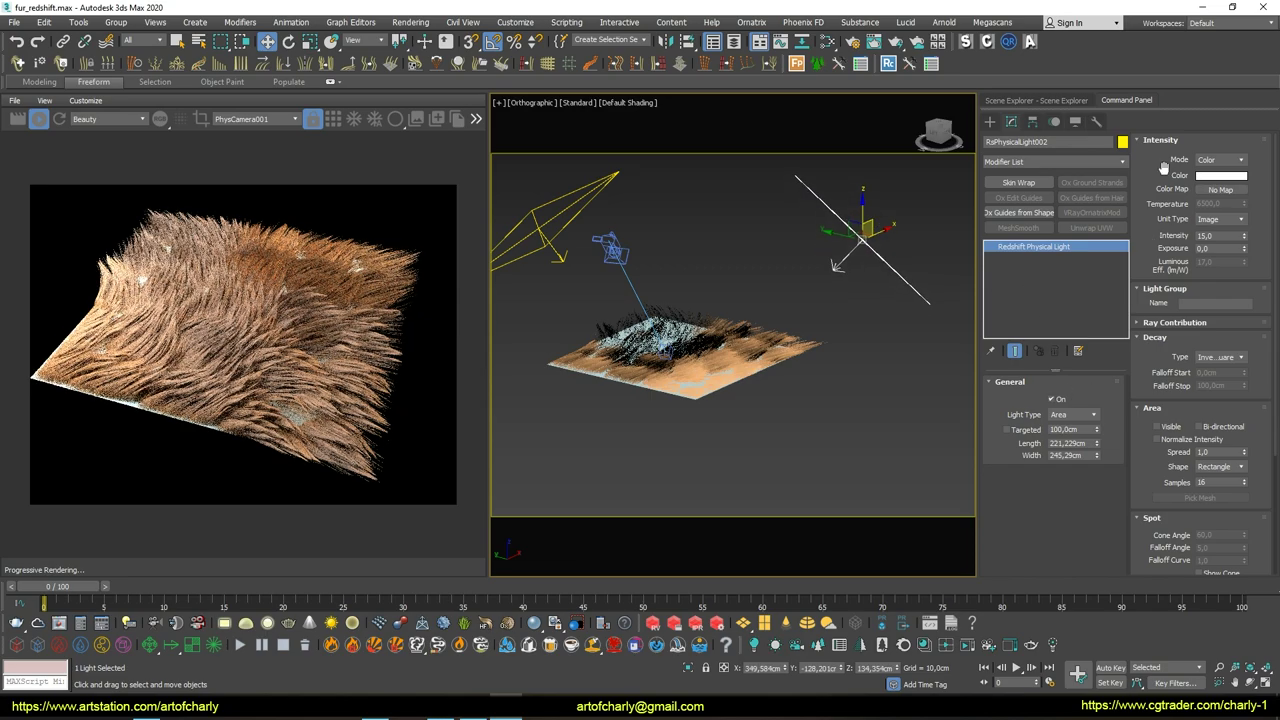
Deselect the light and frame the fur plane in the perspective view
{"action": "left_click", "coordinate": [990, 121]}
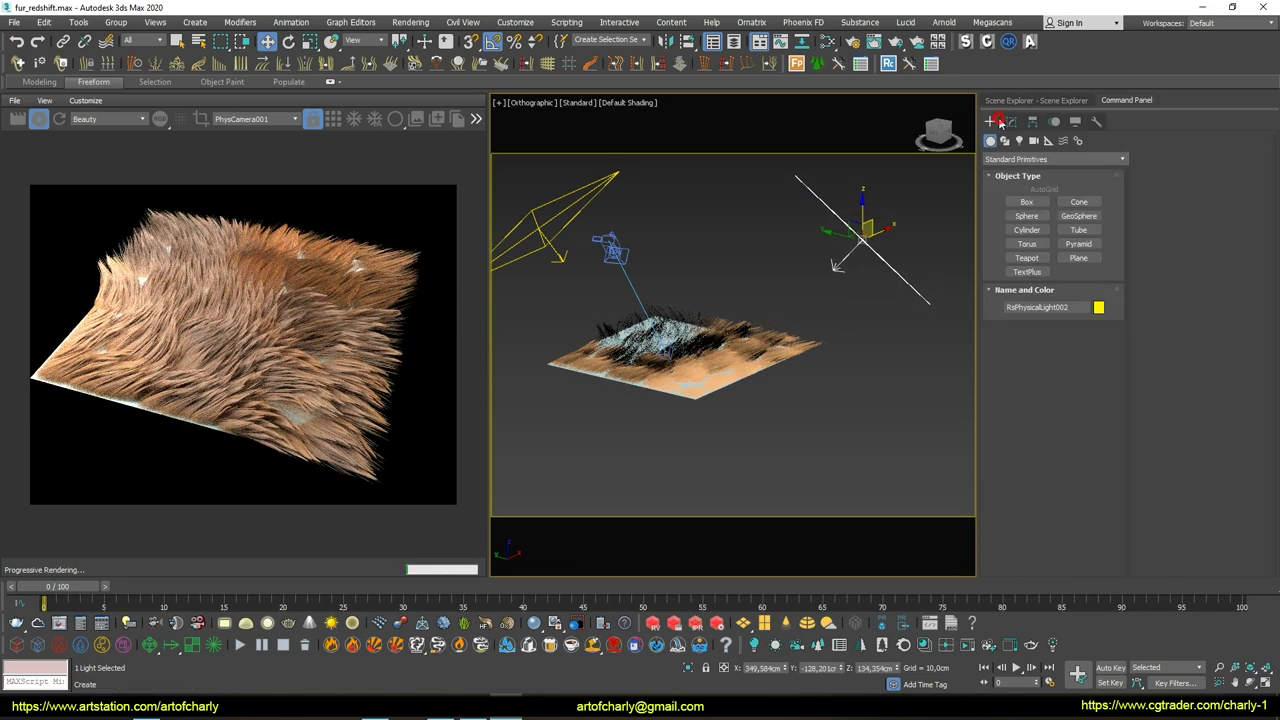
{"action": "left_click", "coordinate": [818, 375]}
{"action": "left_click", "coordinate": [701, 388]}
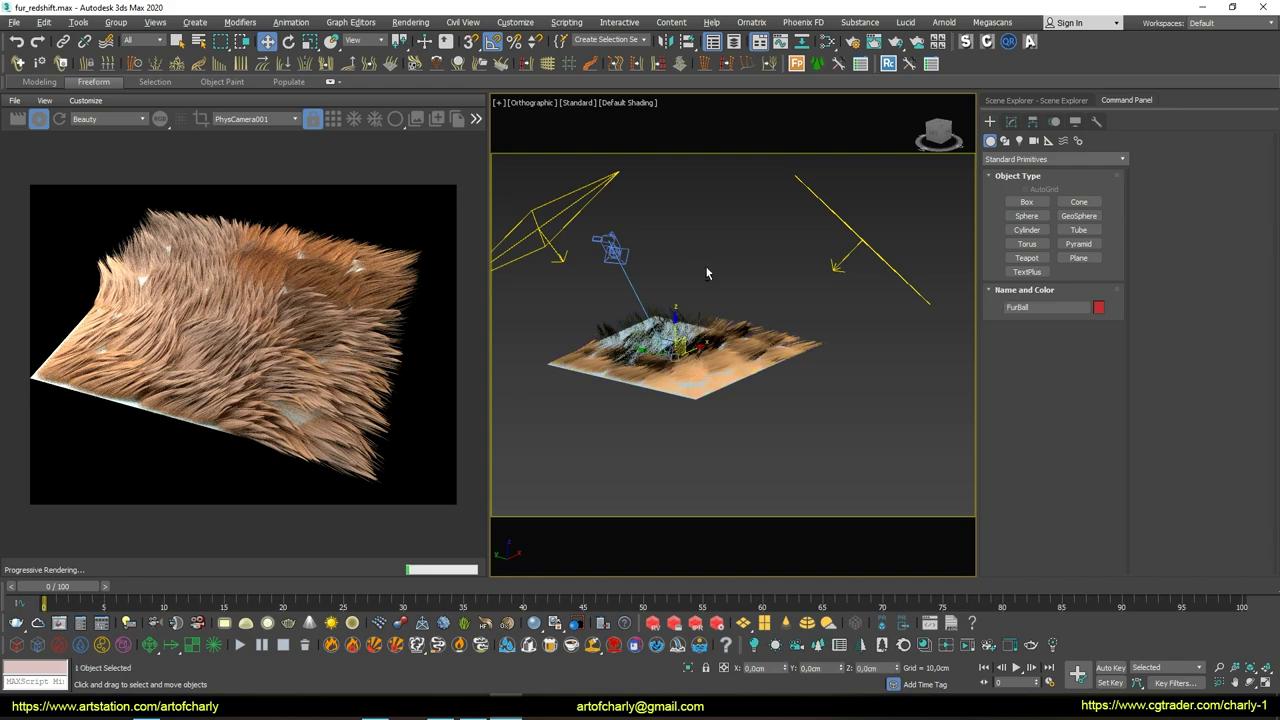
{"action": "middle_click_drag", "start_coordinate": [706, 277], "coordinate": [734, 297], "text": "alt"}
{"action": "scroll", "coordinate": [799, 365], "scroll_direction": "up", "scroll_amount": 2}
{"action": "scroll", "coordinate": [799, 365], "scroll_direction": "down", "scroll_amount": 3}
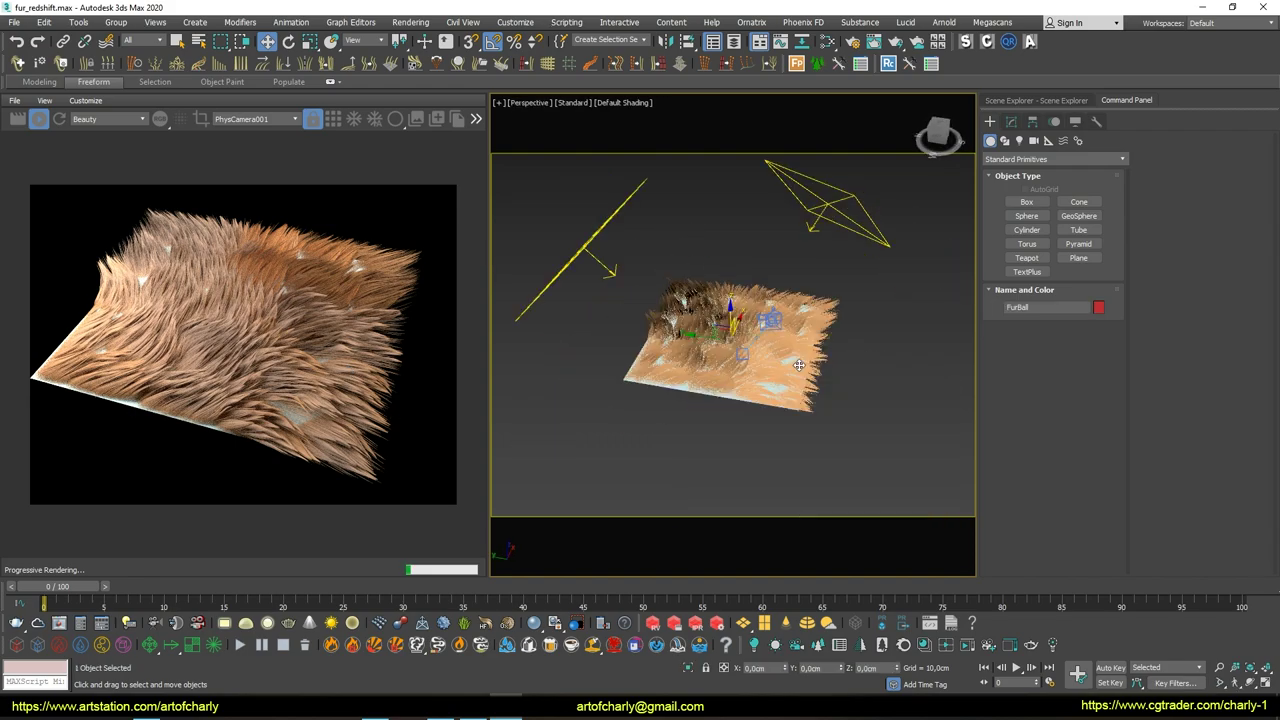
{"action": "scroll", "coordinate": [739, 318], "scroll_direction": "up", "scroll_amount": 6}
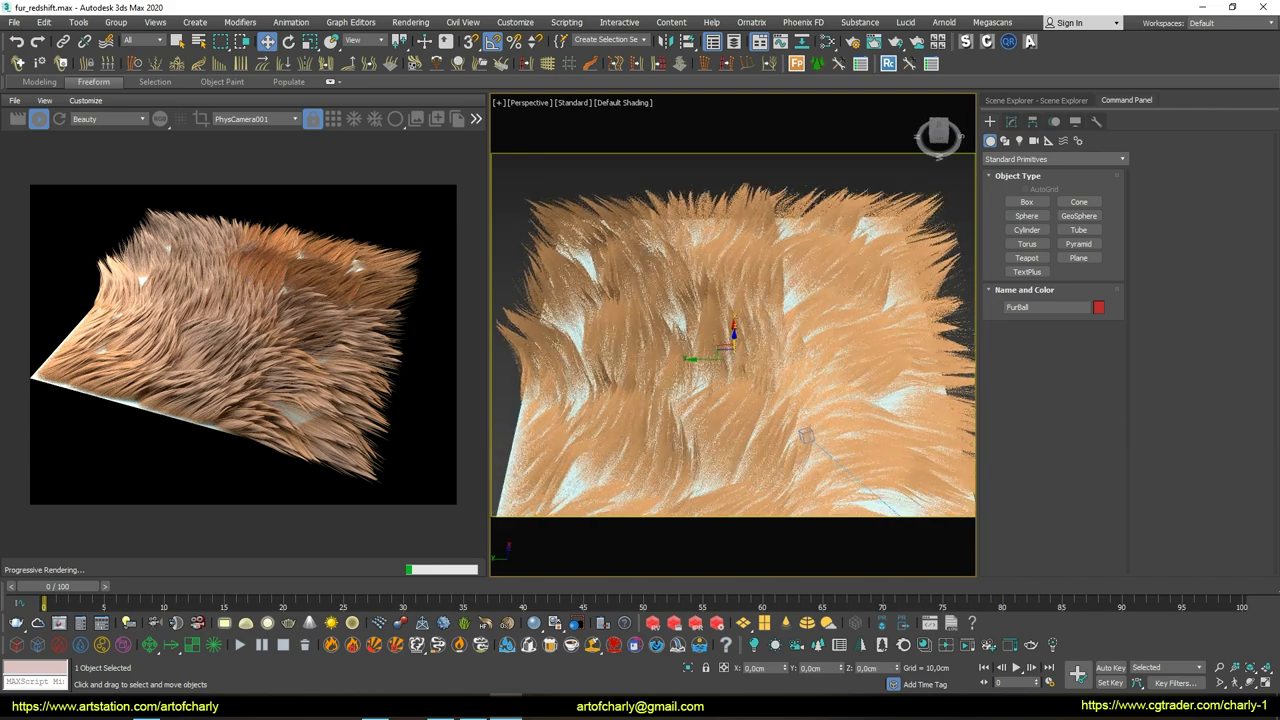
Select FurBall and show its Ornatrix modifier stack in the Modify panel
{"action": "middle_click_drag", "start_coordinate": [740, 320], "coordinate": [916, 278], "text": "alt"}
{"action": "left_click", "coordinate": [916, 281]}
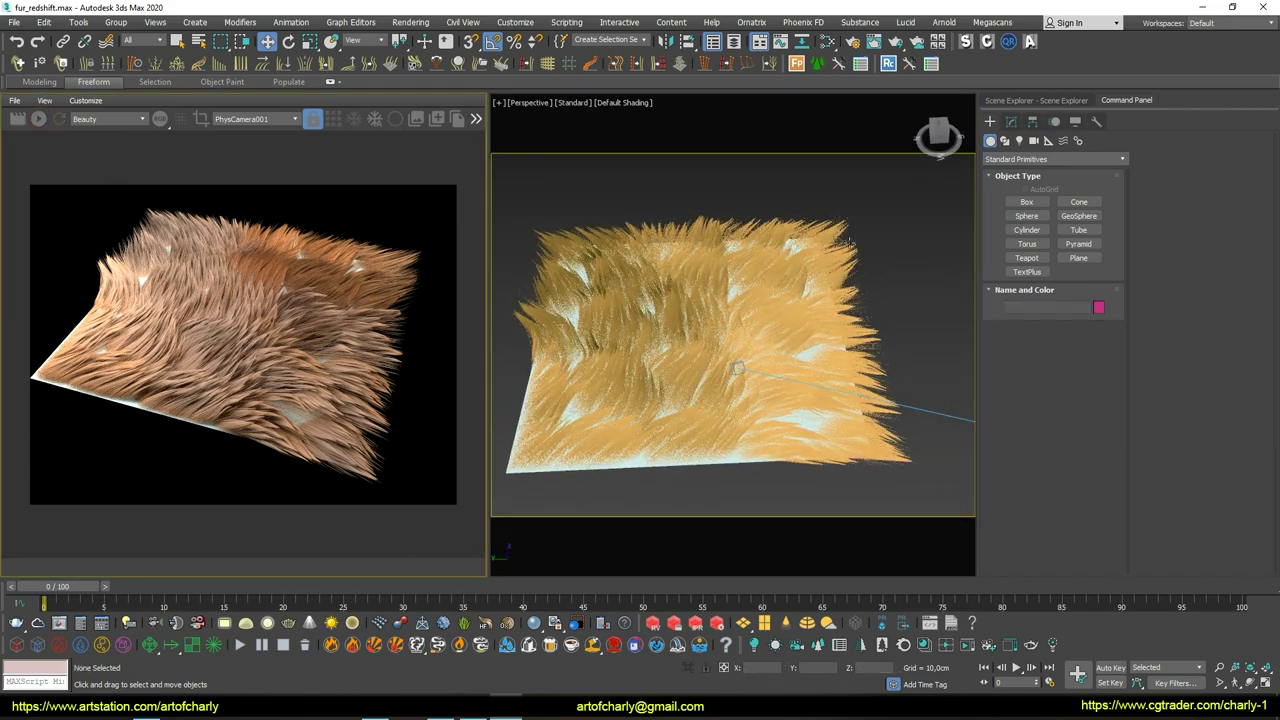
{"action": "middle_click_drag", "start_coordinate": [812, 297], "coordinate": [818, 250], "text": "alt"}
{"action": "scroll", "coordinate": [815, 247], "scroll_direction": "up", "scroll_amount": 3}
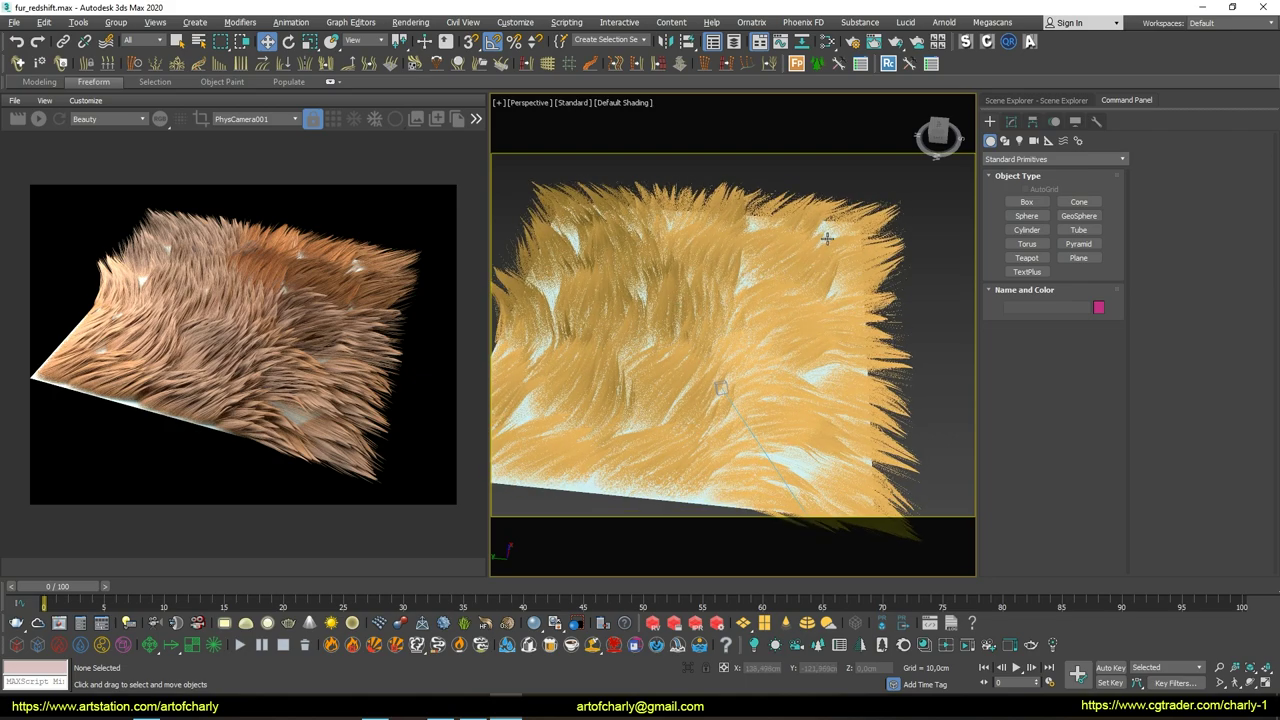
{"action": "scroll", "coordinate": [827, 259], "scroll_direction": "up", "scroll_amount": 1}
{"action": "left_click", "coordinate": [912, 197]}
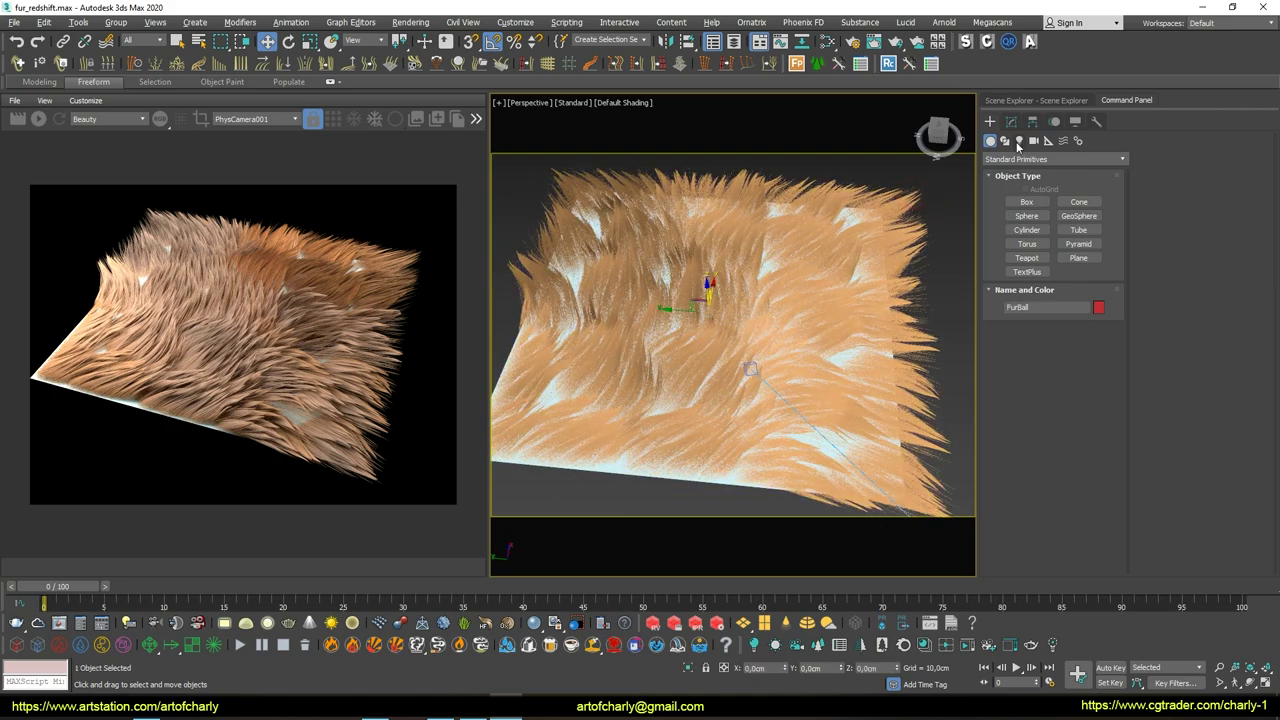
{"action": "left_click", "coordinate": [1012, 123]}
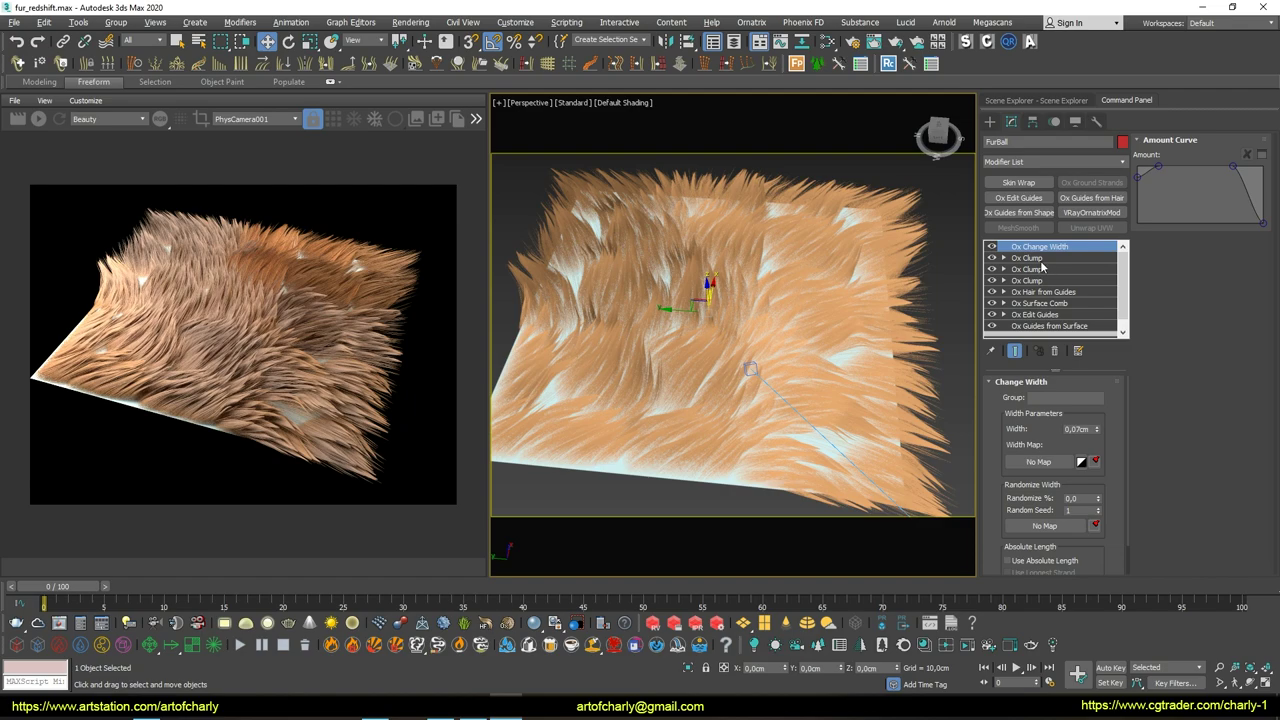
Set Ox Hair from Guides barycentric guide area to Manual Triangulation, then reselect the first Ox Clump
{"action": "left_click", "coordinate": [1038, 259]}
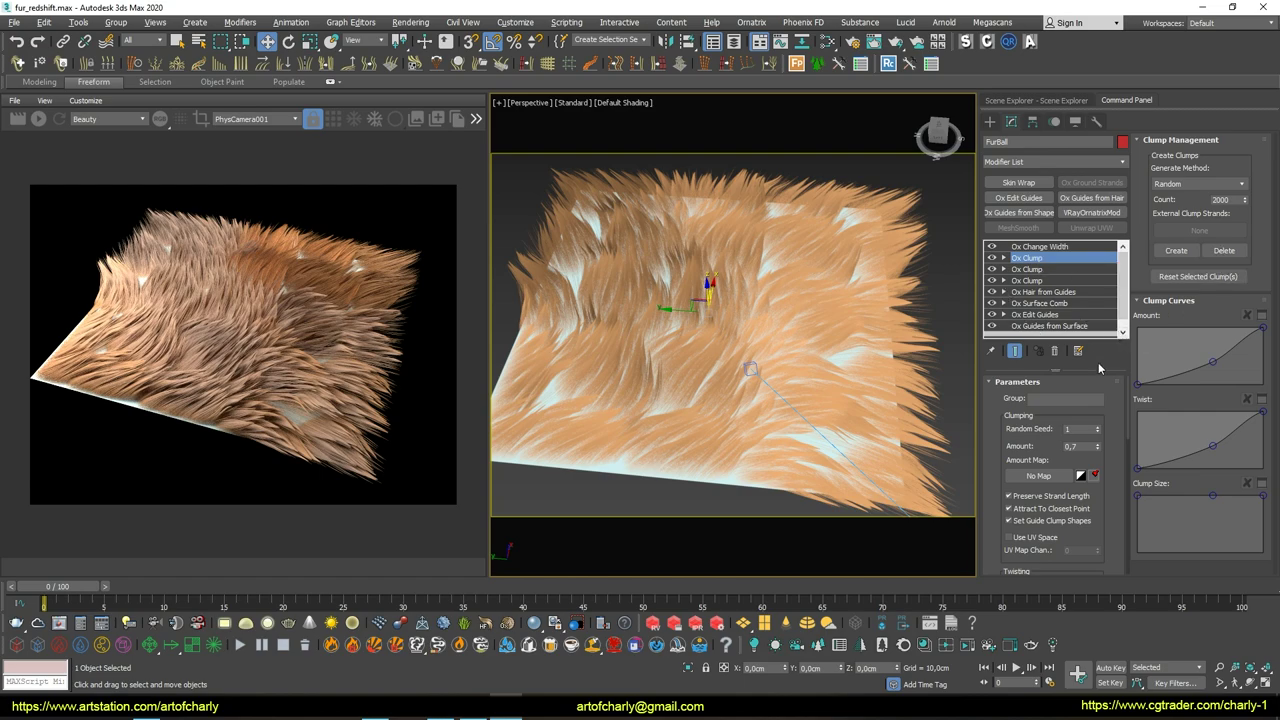
{"action": "left_click", "coordinate": [1058, 291]}
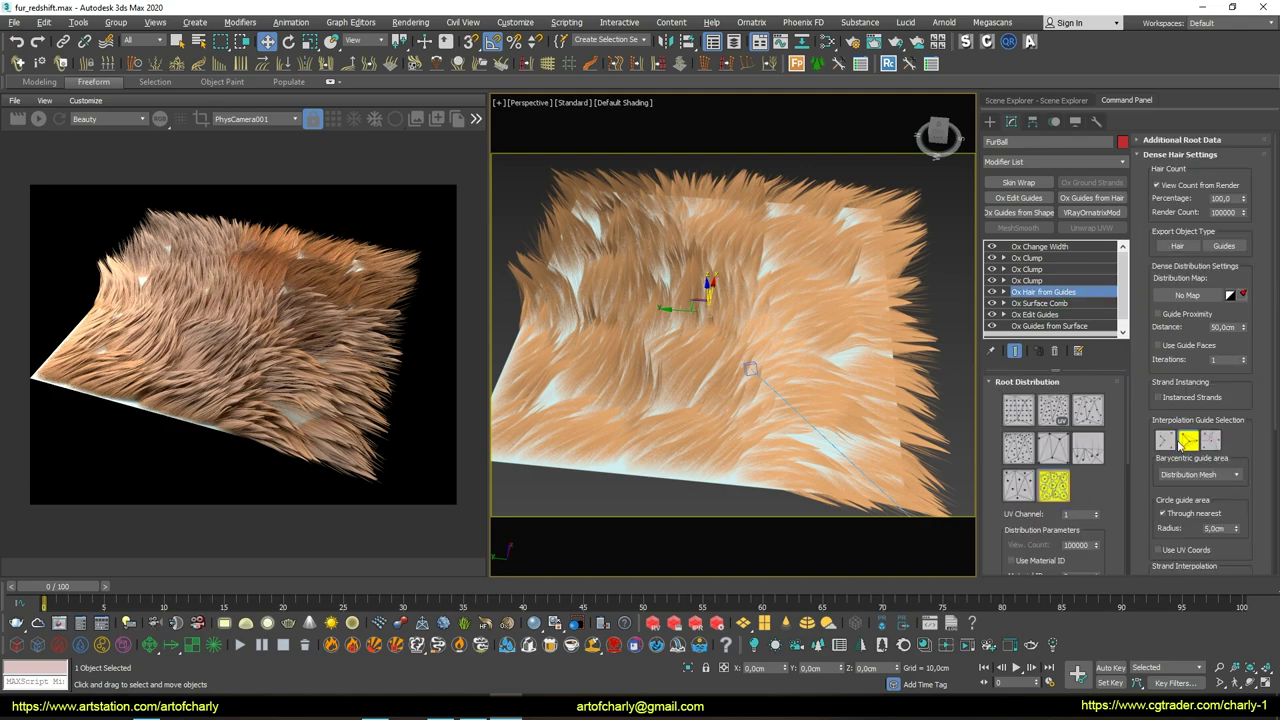
{"action": "left_click", "coordinate": [1199, 476]}
{"action": "left_click", "coordinate": [1188, 503]}
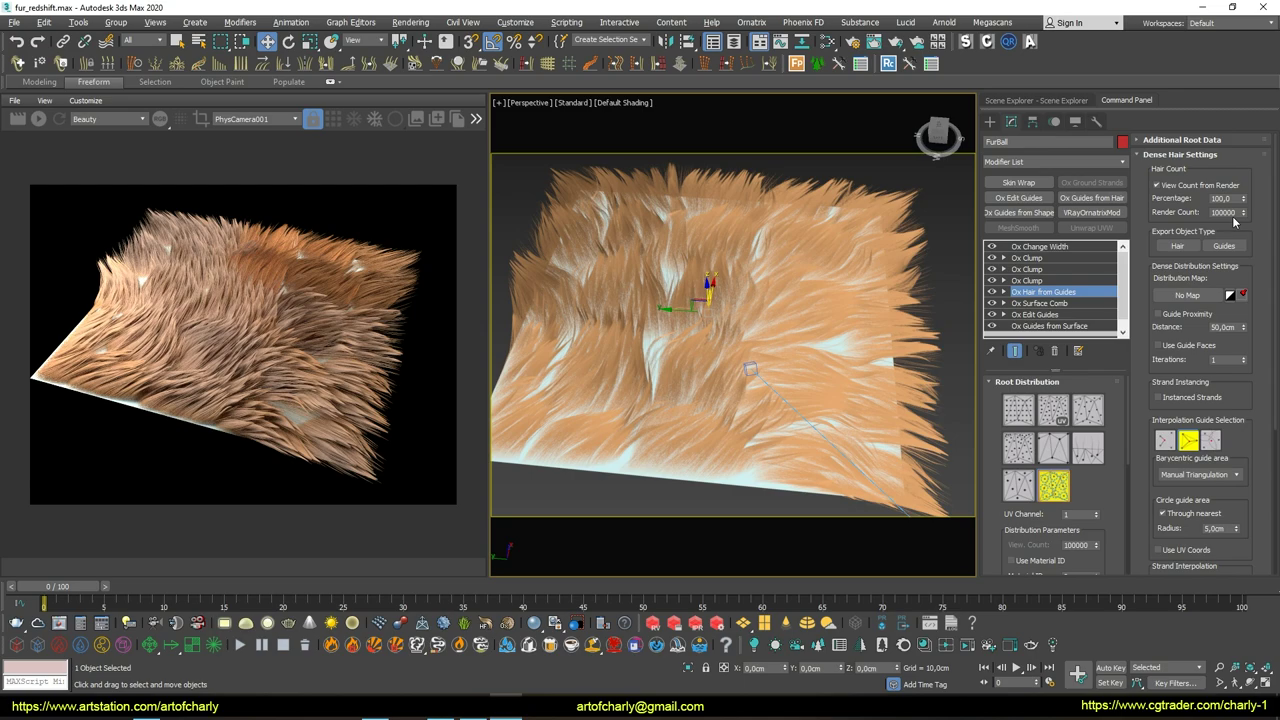
{"action": "left_click", "coordinate": [1034, 282]}
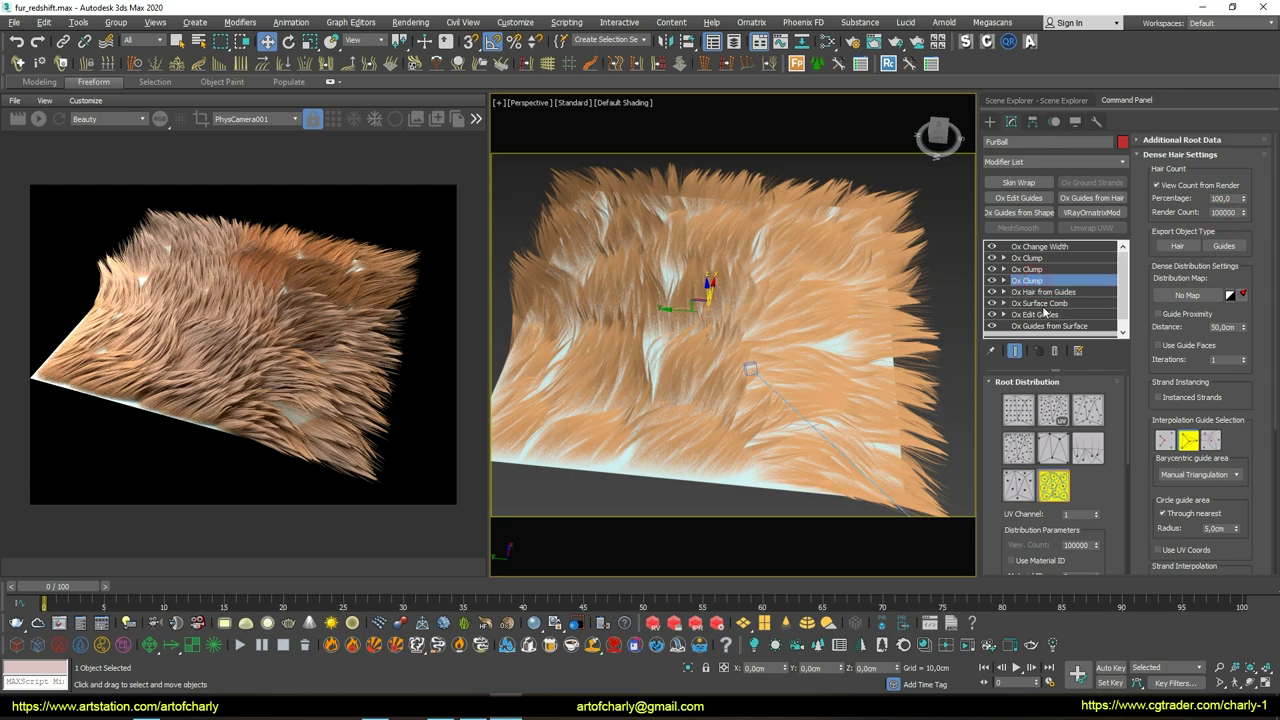
{"action": "left_click", "coordinate": [1046, 258]}
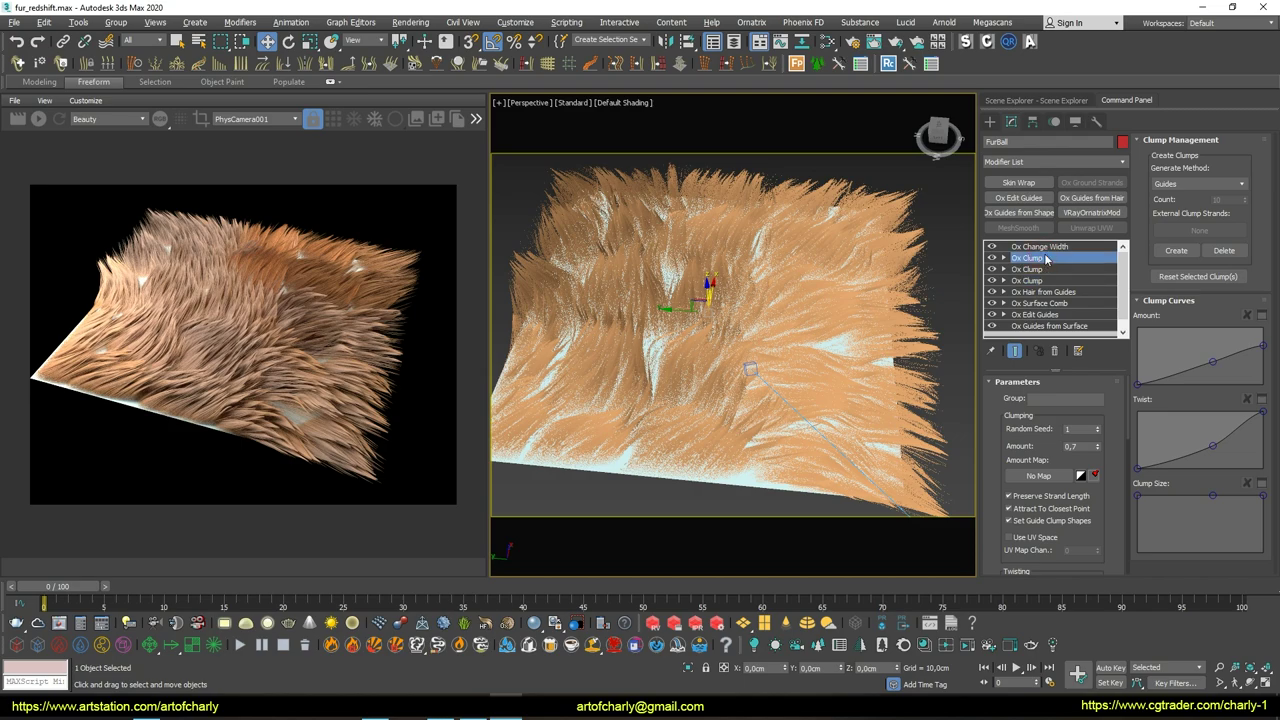
Add an Ox Strand Frizz modifier grouped by the Root (1) Clump channel
{"action": "left_click", "coordinate": [157, 63]}
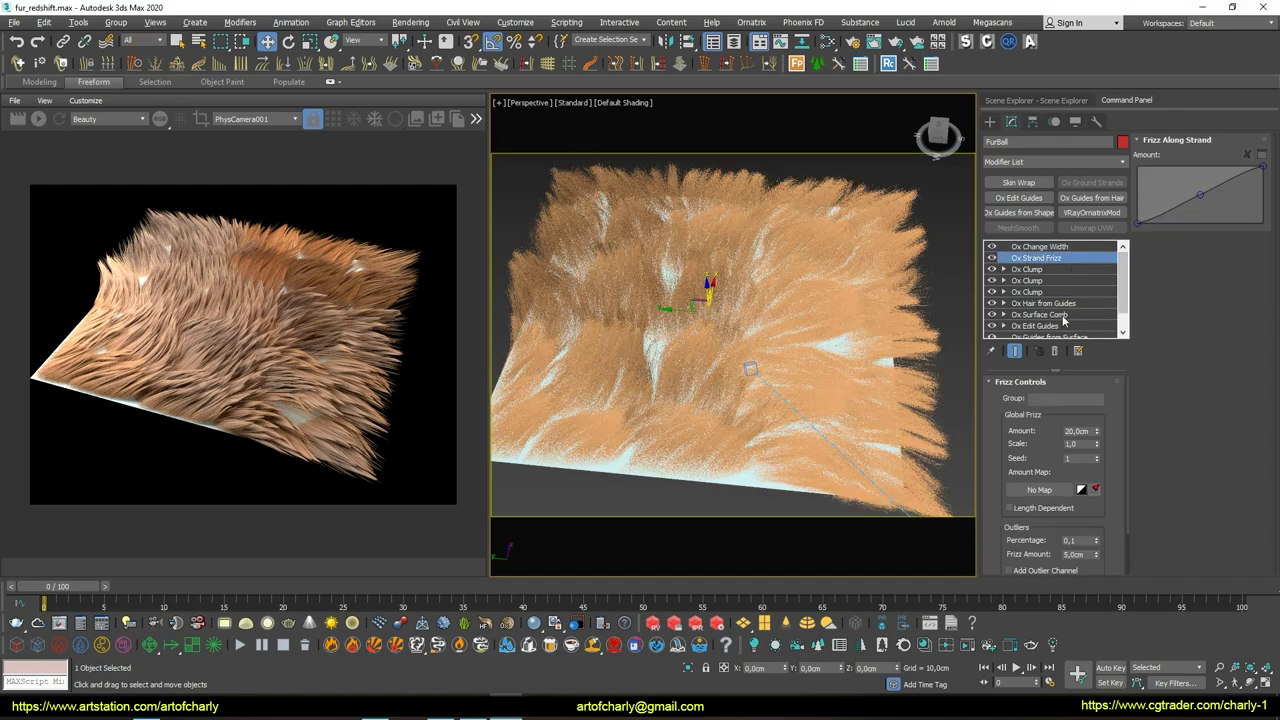
{"action": "scroll", "coordinate": [1052, 453], "scroll_direction": "down", "scroll_amount": 3}
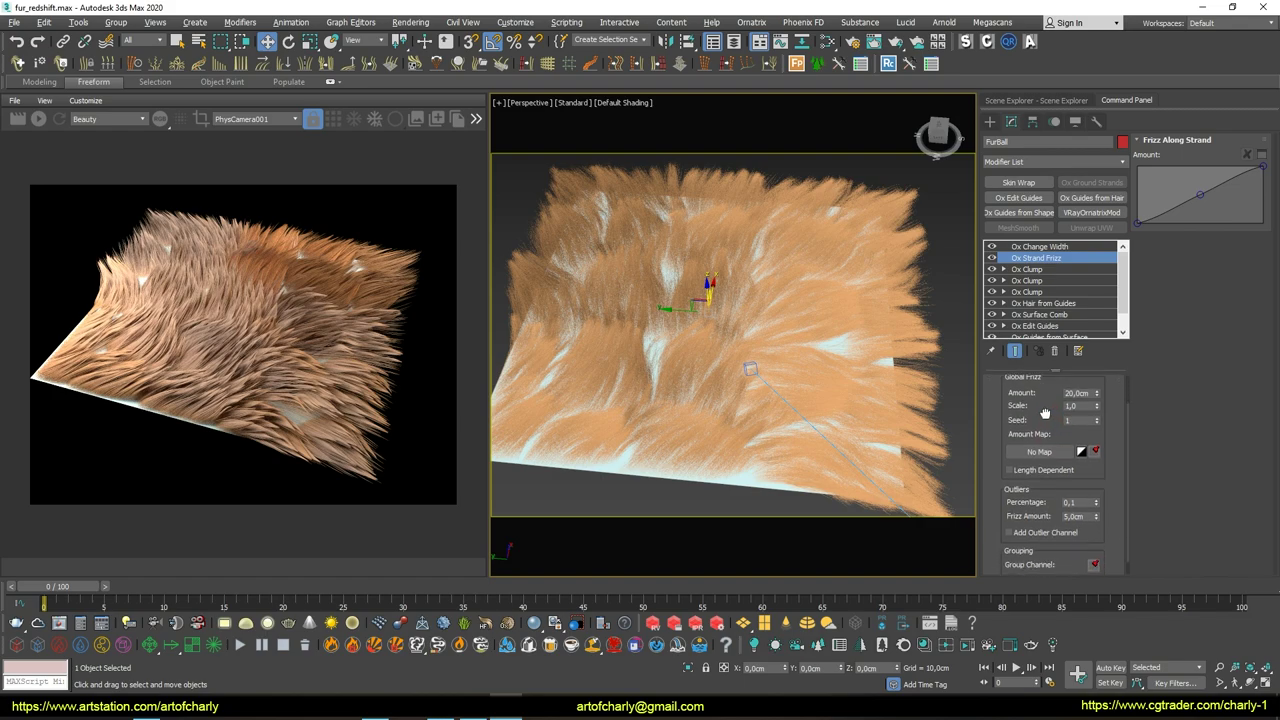
{"action": "left_click_drag", "start_coordinate": [1054, 530], "coordinate": [991, 544]}
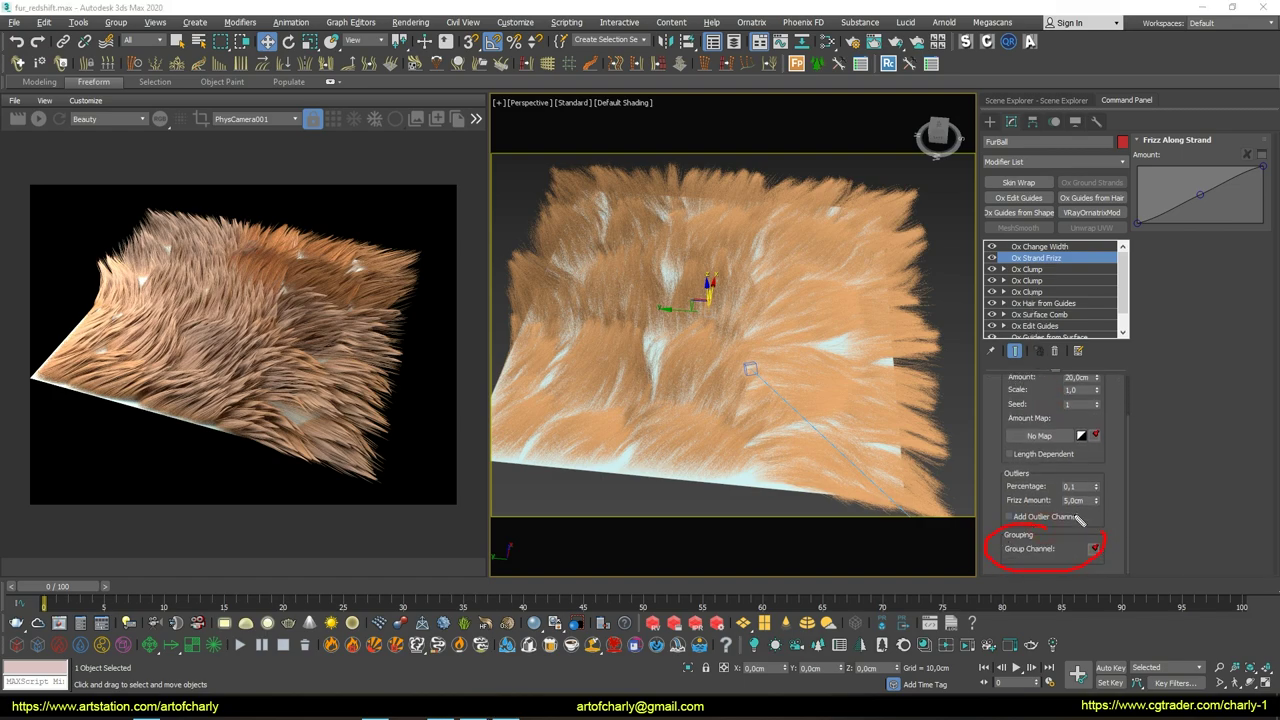
{"action": "left_click", "coordinate": [1093, 548]}
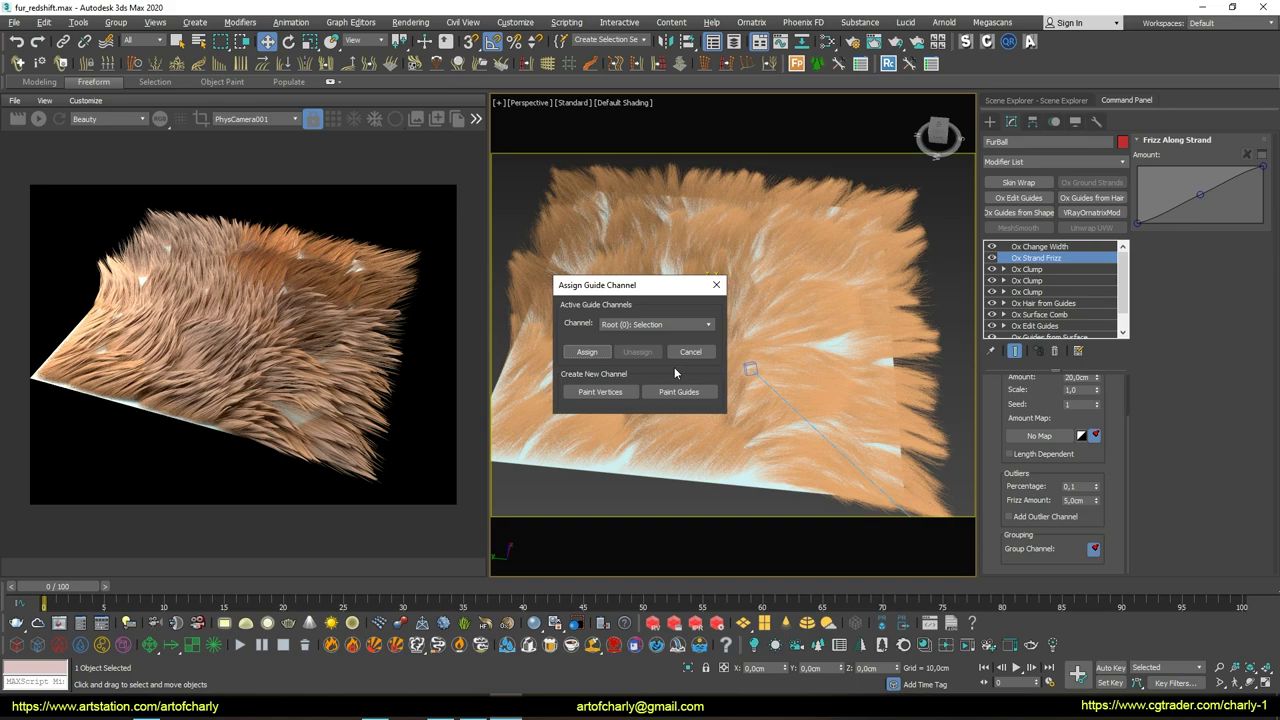
{"action": "left_click", "coordinate": [637, 325]}
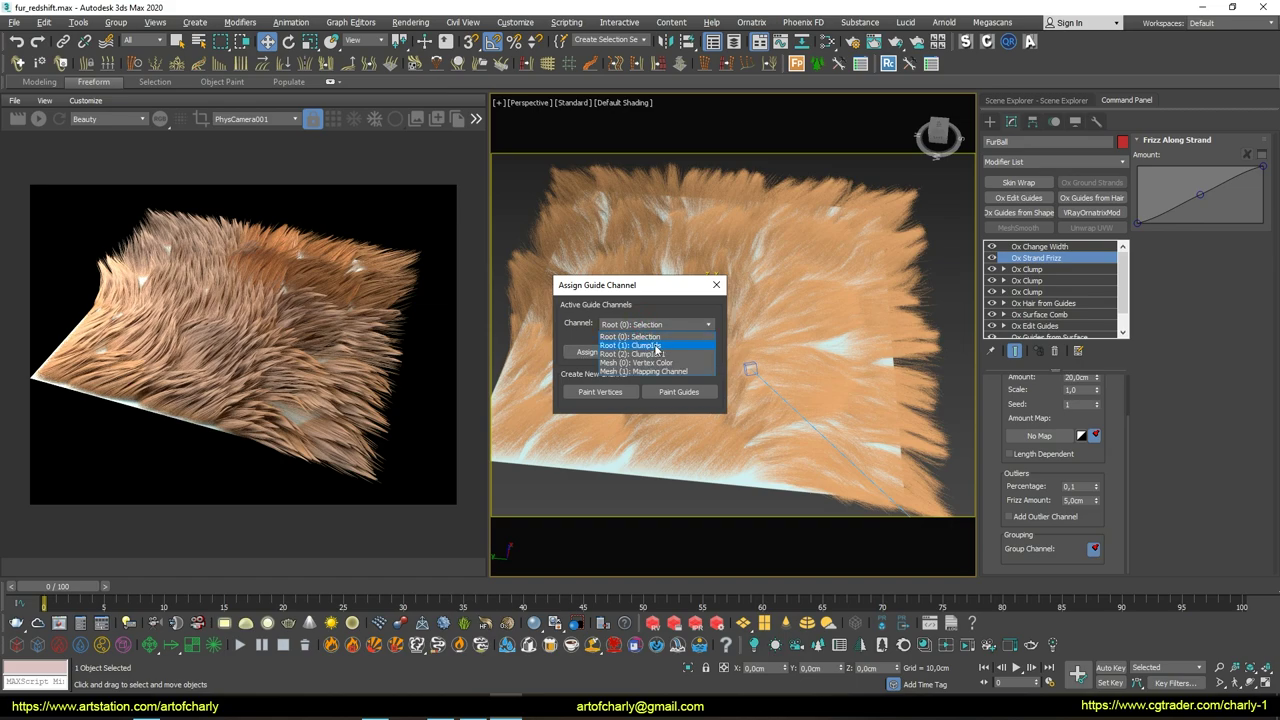
{"action": "left_click", "coordinate": [656, 347]}
{"action": "left_click", "coordinate": [587, 354]}
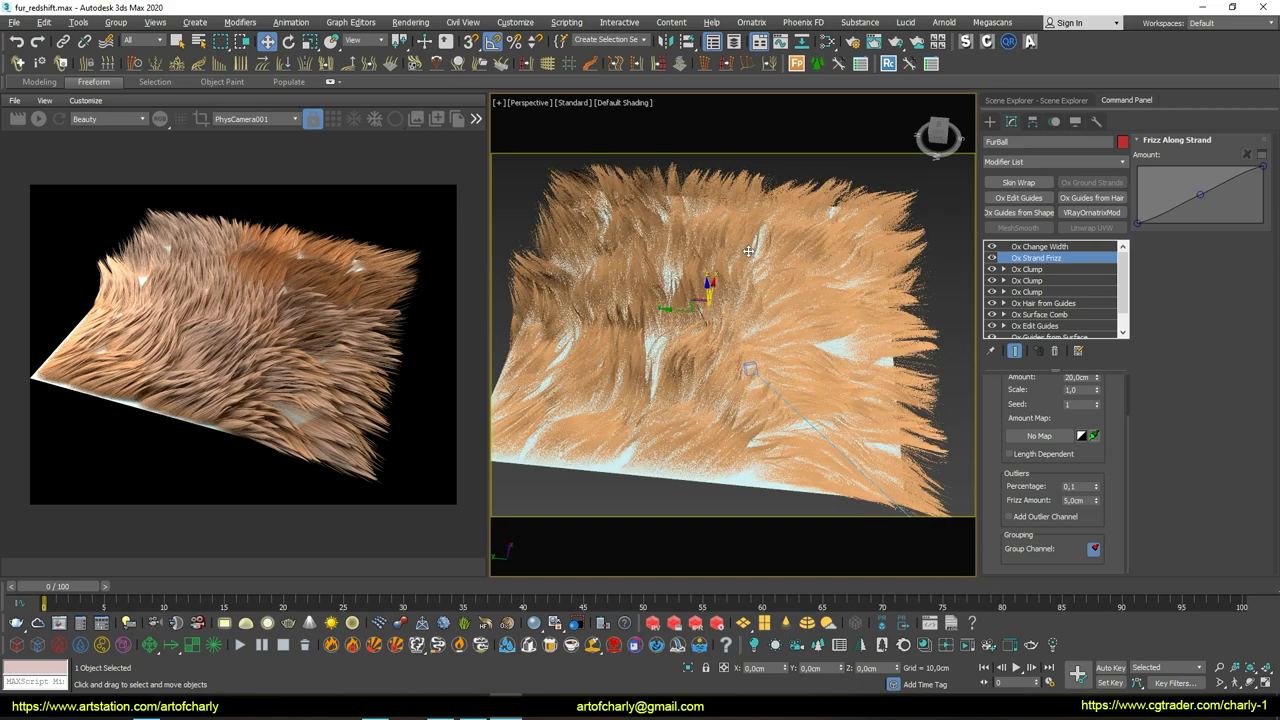
Raise frizz Scale to about 1,59 and bend the Frizz Along Strand curve upward, comparing before and after
{"action": "left_click", "coordinate": [993, 258]}
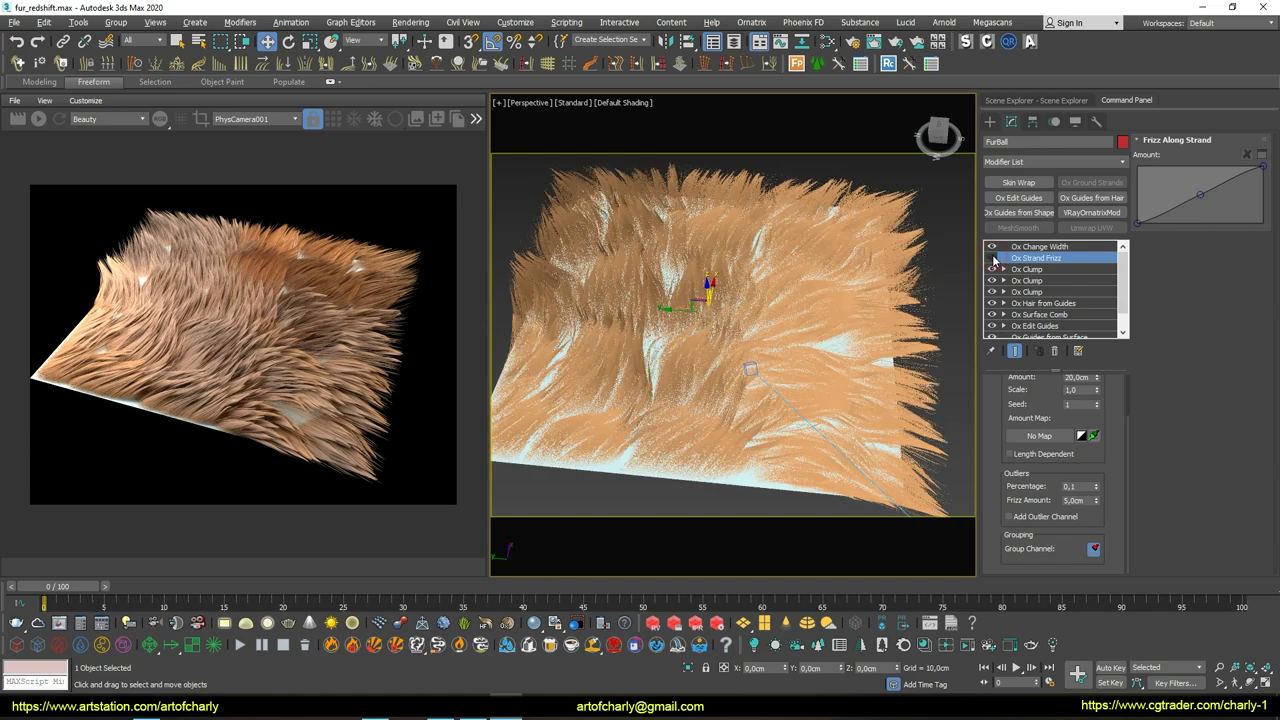
{"action": "left_click_drag", "start_coordinate": [1005, 409], "coordinate": [1010, 500]}
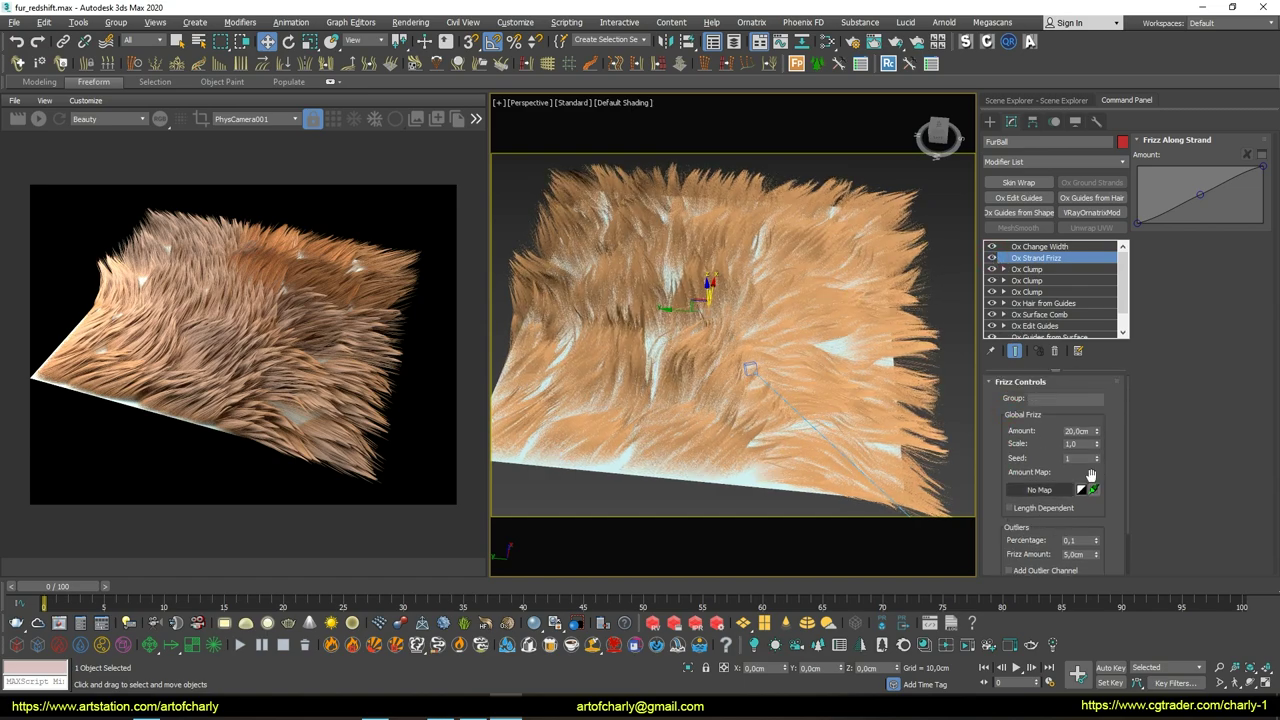
{"action": "mouse_move", "coordinate": [1097, 444]}
{"action": "left_mouse_down"}
{"action": "mouse_move", "coordinate": [1093, 394]}
{"action": "mouse_move", "coordinate": [1099, 448]}
{"action": "left_mouse_up"}
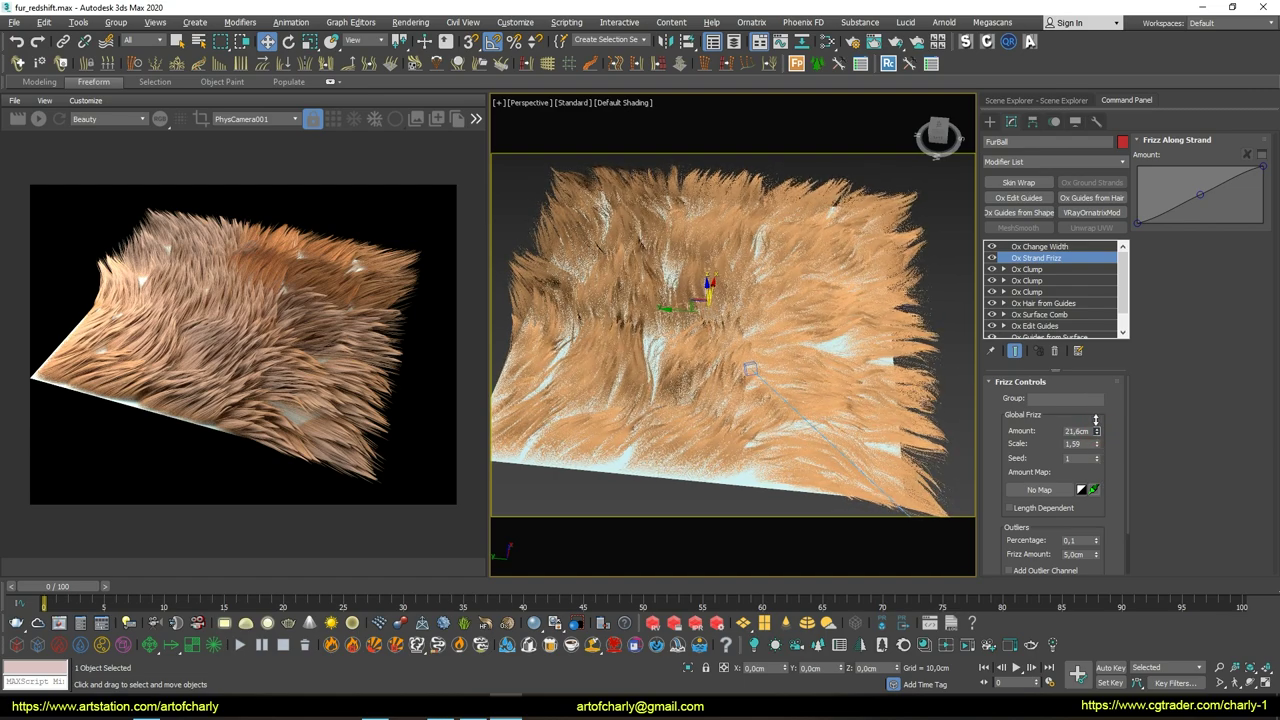
{"action": "left_click_drag", "start_coordinate": [1205, 196], "coordinate": [1181, 187]}
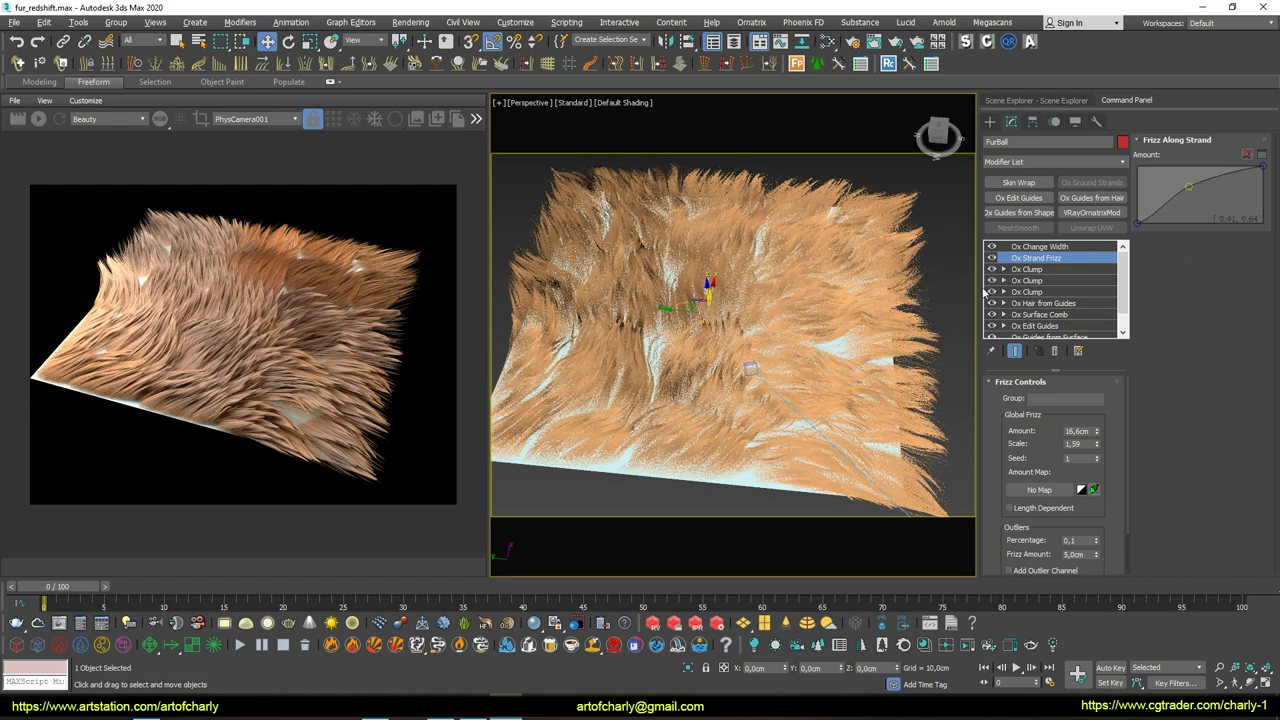
{"action": "left_click", "coordinate": [992, 259]}
{"action": "left_click", "coordinate": [992, 259]}
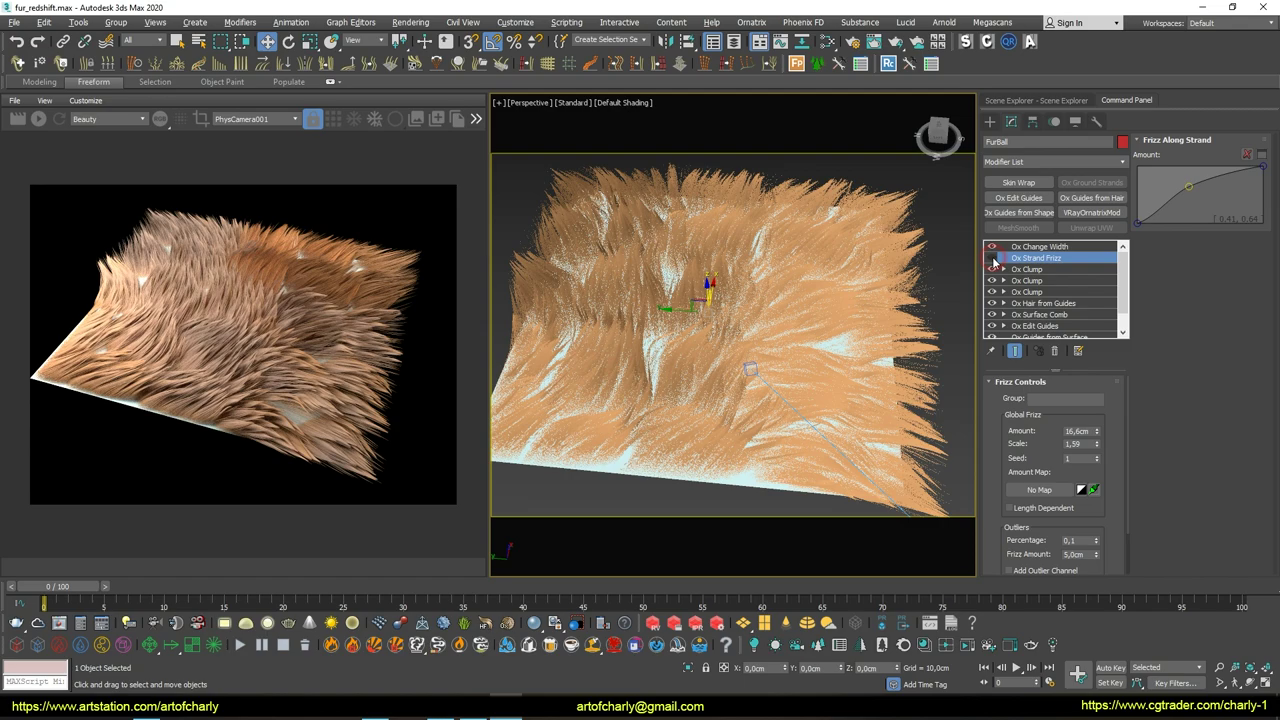
{"action": "left_click", "coordinate": [992, 259]}
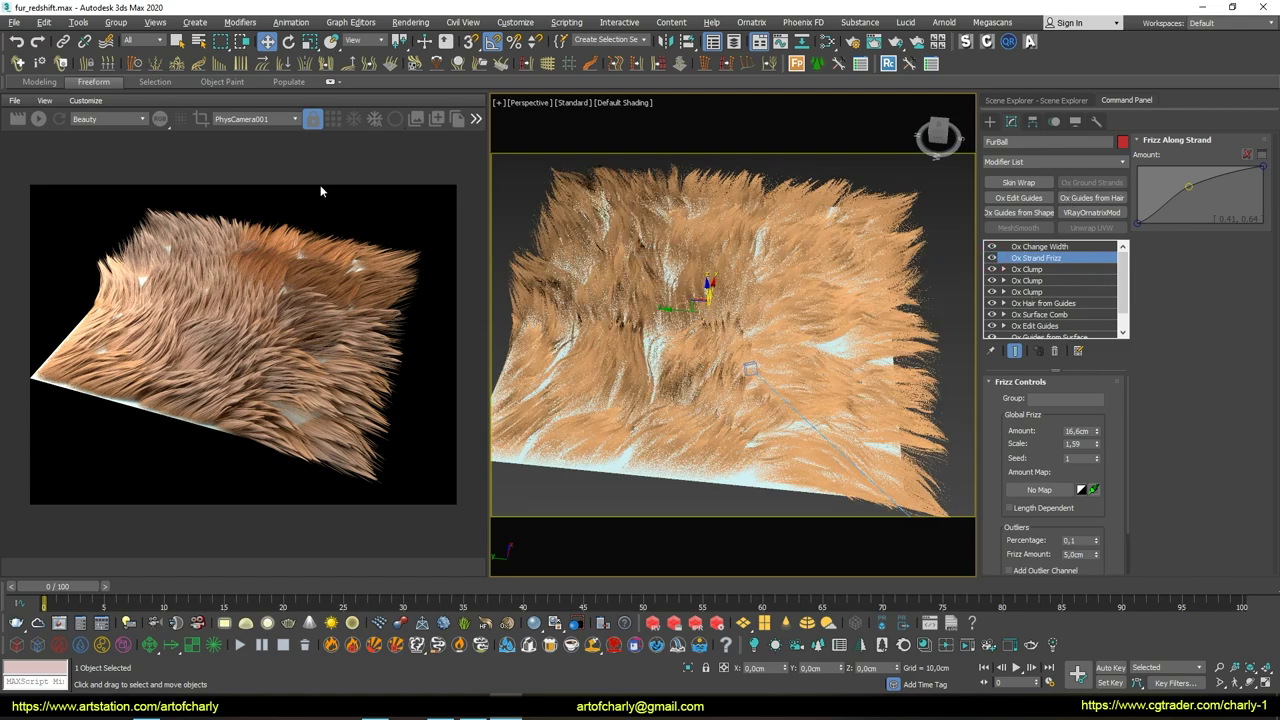
Add a second Ox Strand Frizz and set its Frizz Amount to 9,4cm
{"action": "left_click", "coordinate": [155, 66]}
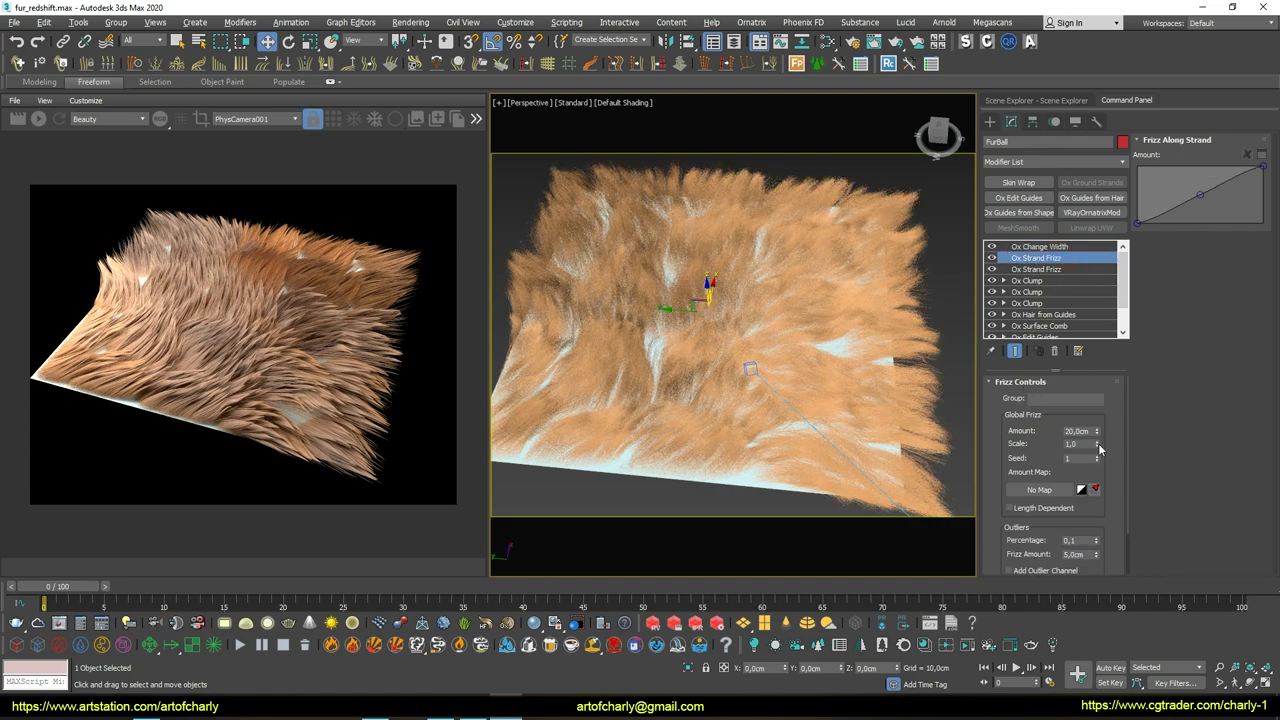
{"action": "left_click_drag", "start_coordinate": [1097, 434], "coordinate": [1110, 471]}
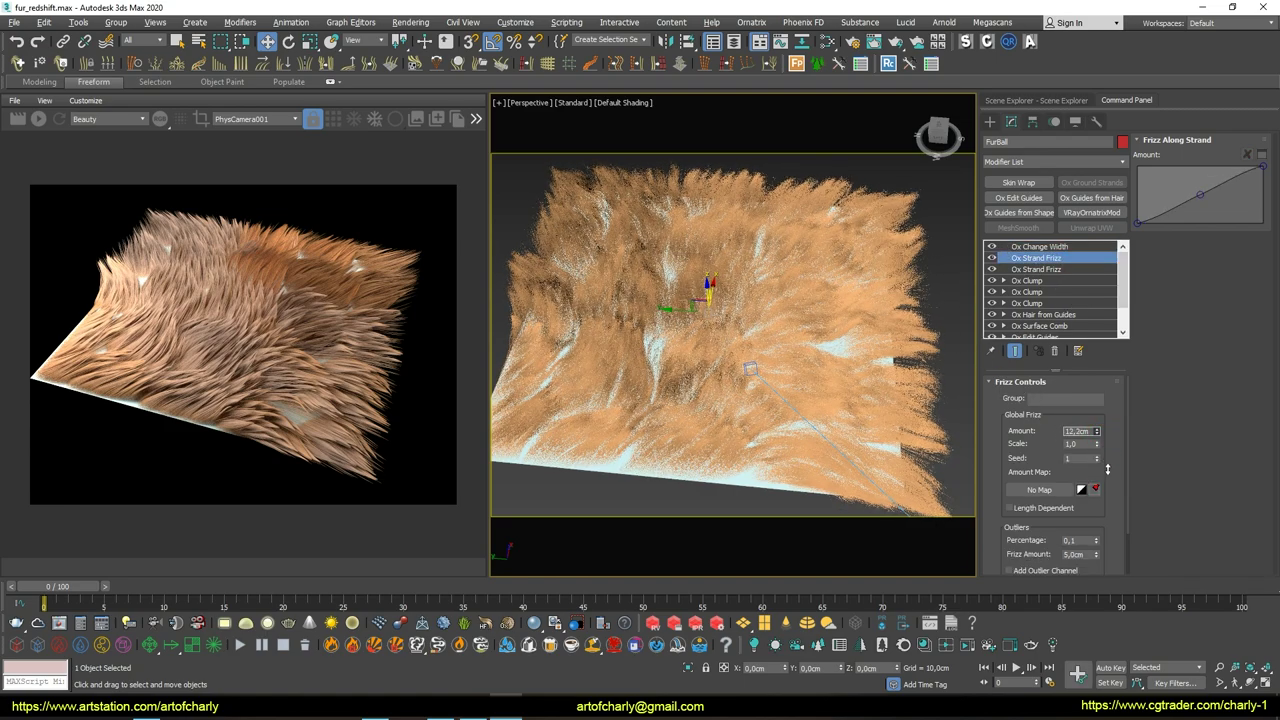
{"action": "left_click_drag", "start_coordinate": [1110, 471], "coordinate": [1114, 472]}
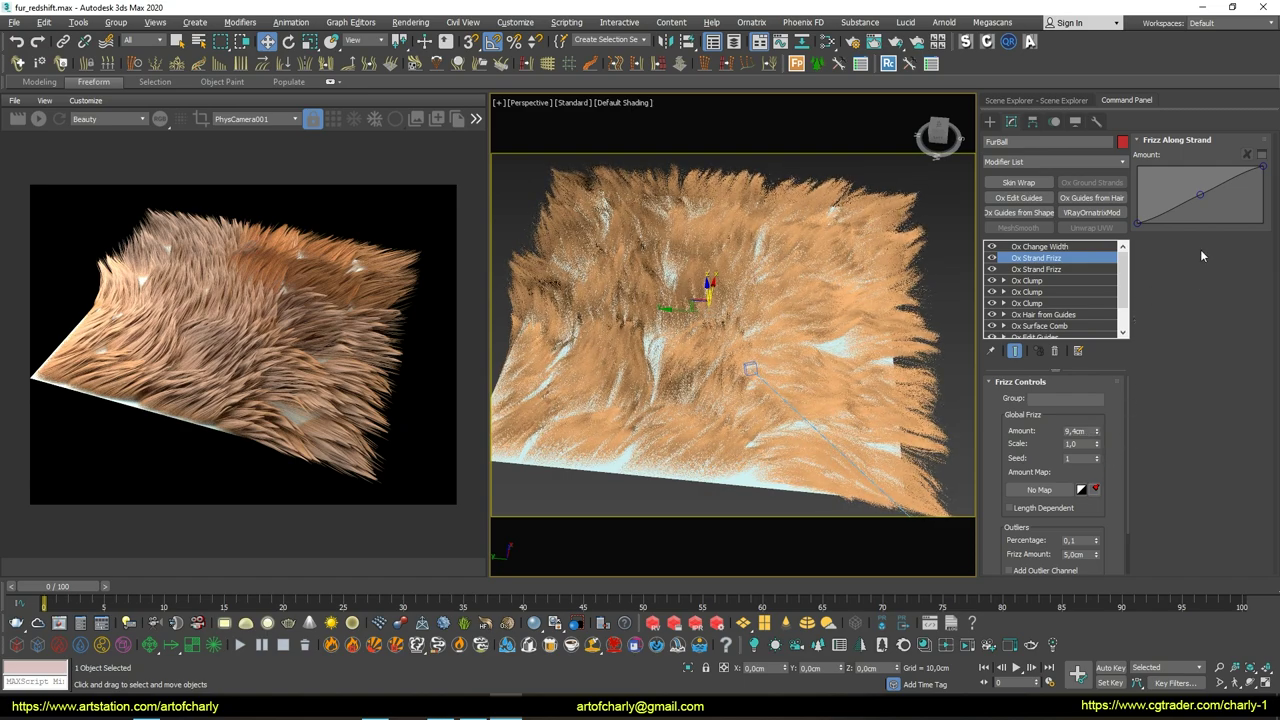
Reshape the Frizz Along Strand curve to stay flat and rise only near the tips, then compare
{"action": "left_click_drag", "start_coordinate": [1202, 199], "coordinate": [1196, 166]}
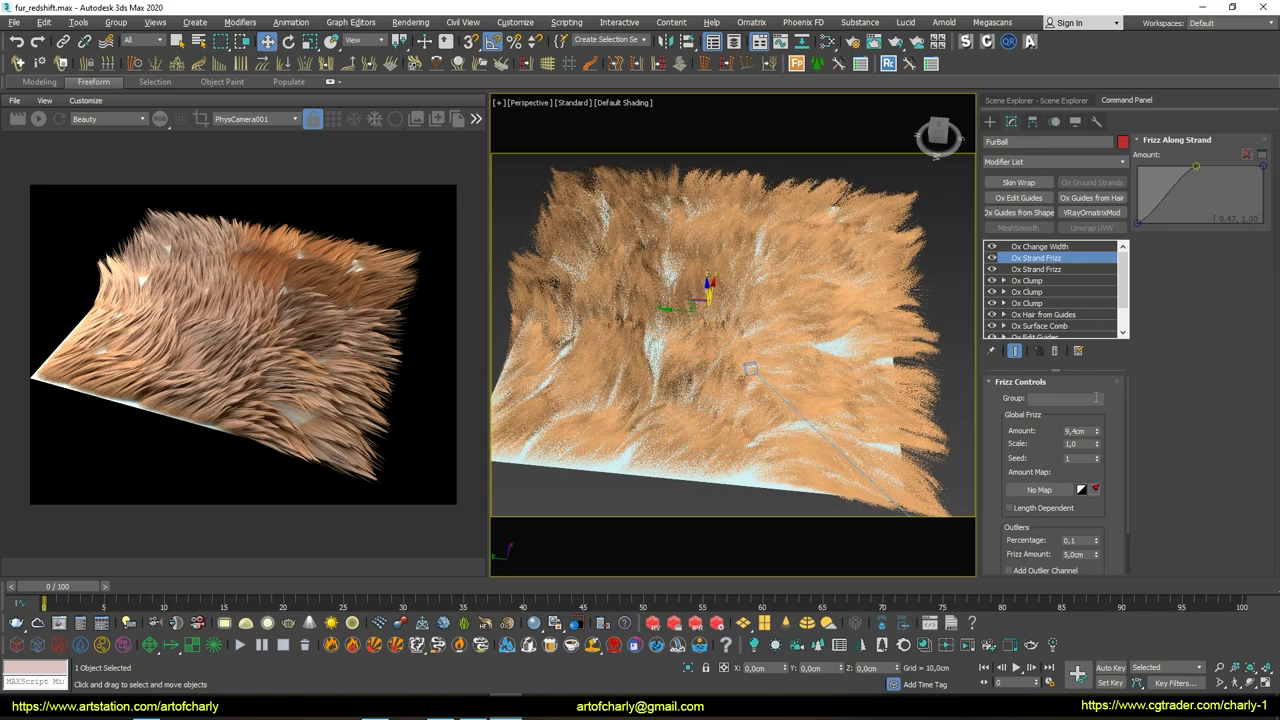
{"action": "left_click_drag", "start_coordinate": [1196, 166], "coordinate": [1194, 230]}
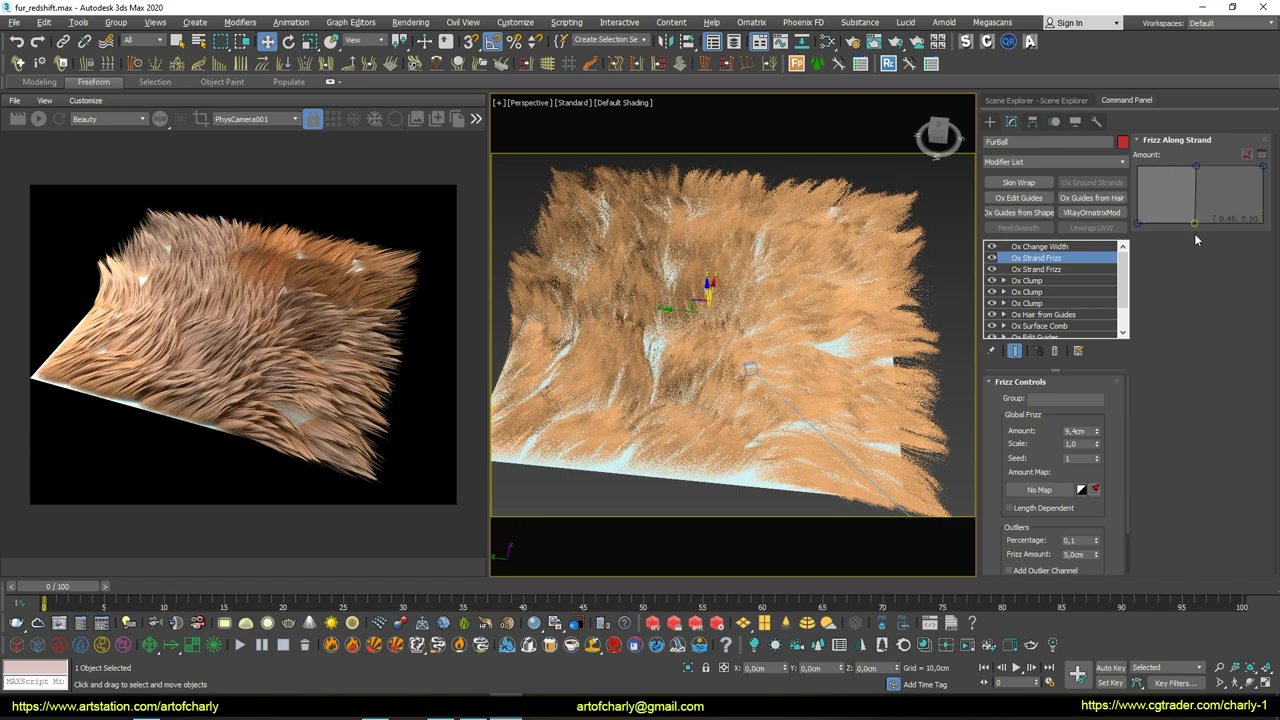
{"action": "left_click_drag", "start_coordinate": [1196, 166], "coordinate": [1228, 166]}
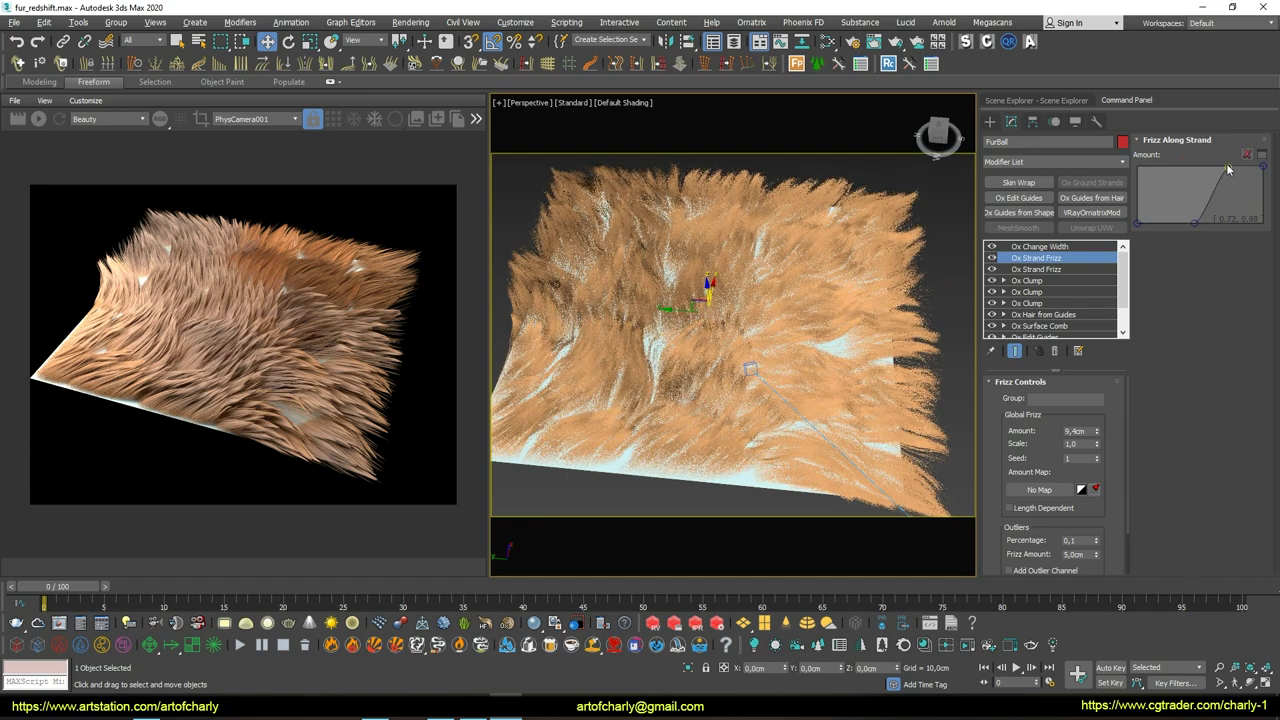
{"action": "left_click_drag", "start_coordinate": [1194, 222], "coordinate": [1225, 222]}
{"action": "left_click_drag", "start_coordinate": [1228, 166], "coordinate": [1240, 167]}
{"action": "left_click_drag", "start_coordinate": [1229, 224], "coordinate": [1234, 226]}
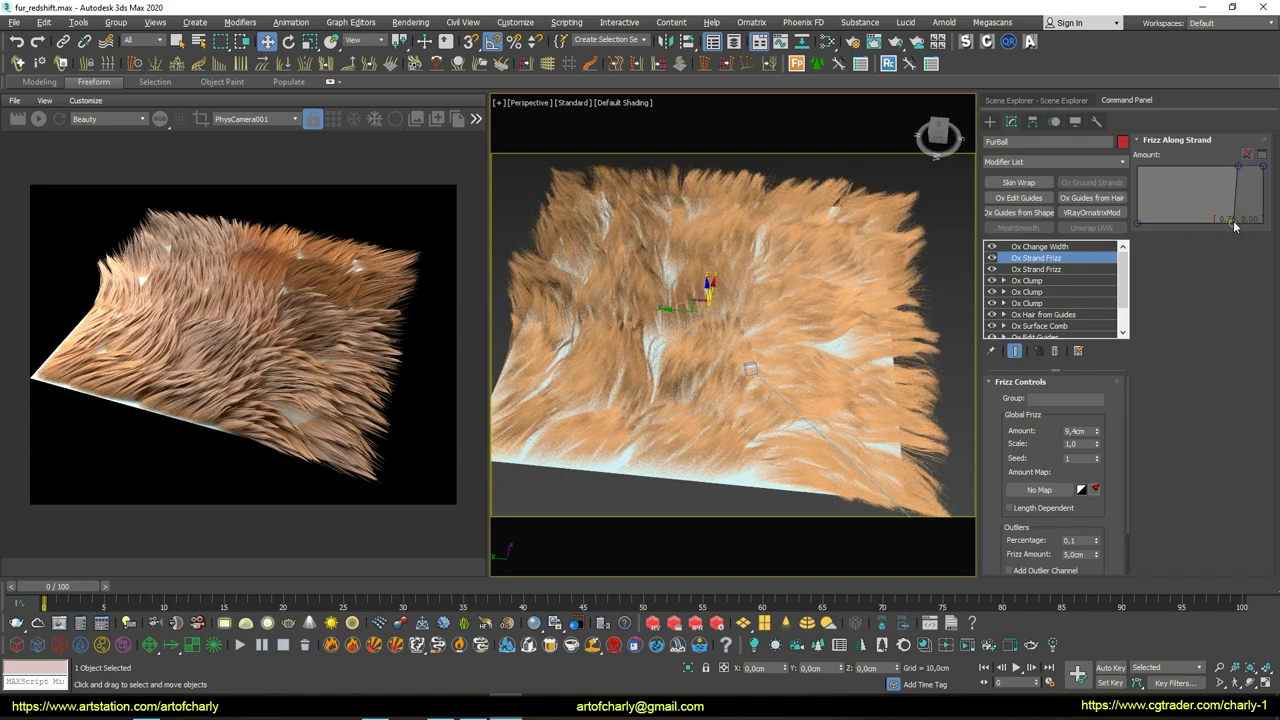
{"action": "left_click", "coordinate": [992, 258]}
{"action": "left_click_drag", "start_coordinate": [928, 210], "coordinate": [904, 264]}
{"action": "left_click_drag", "start_coordinate": [906, 180], "coordinate": [820, 188]}
{"action": "key", "text": "Escape"}
{"action": "scroll", "coordinate": [879, 276], "scroll_direction": "up", "scroll_amount": 2}
Zoom in on the fur edge, toggle the frizz layer to compare, and adjust the curve's tip point
{"action": "scroll", "coordinate": [870, 250], "scroll_direction": "up", "scroll_amount": 2}
{"action": "scroll", "coordinate": [740, 276], "scroll_direction": "up", "scroll_amount": 2}
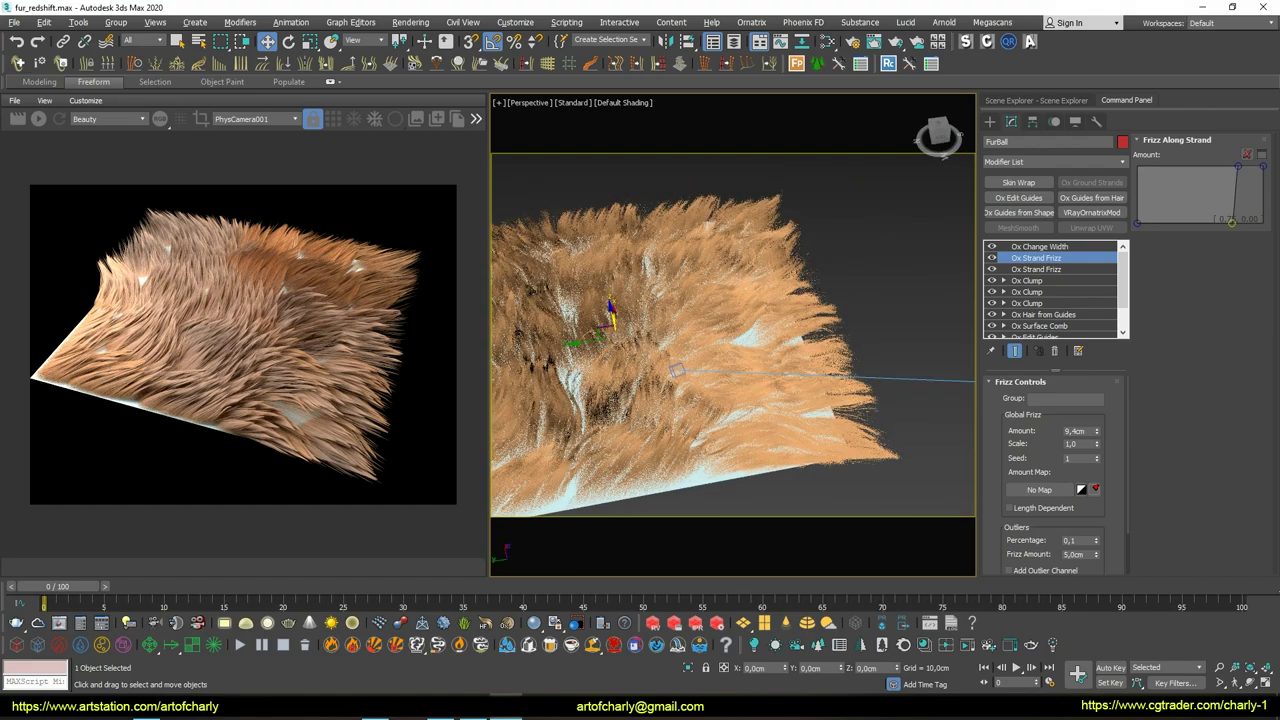
{"action": "scroll", "coordinate": [812, 287], "scroll_direction": "up", "scroll_amount": 3}
{"action": "mouse_move", "coordinate": [812, 400]}
{"action": "middle_mouse_down", "text": "alt"}
{"action": "mouse_move", "coordinate": [822, 278]}
{"action": "mouse_move", "coordinate": [789, 257]}
{"action": "mouse_move", "coordinate": [811, 303]}
{"action": "mouse_move", "coordinate": [657, 251]}
{"action": "middle_mouse_up", "text": "alt"}
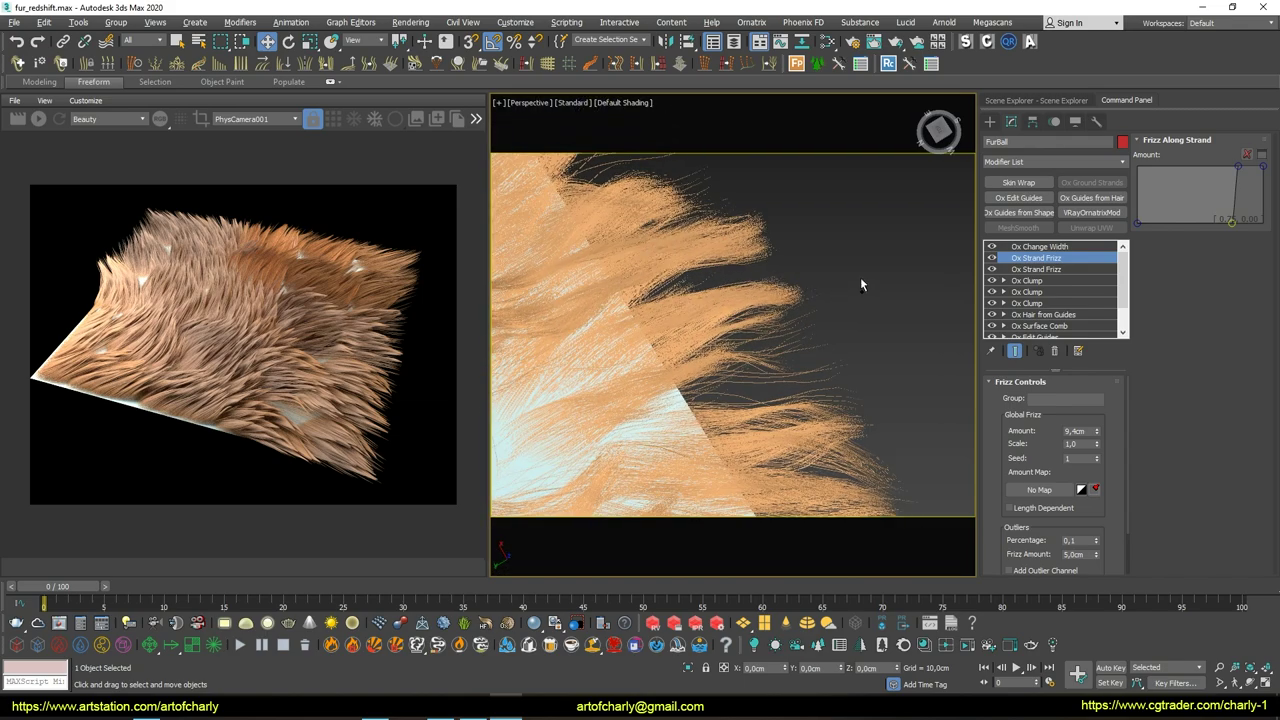
{"action": "left_click_drag", "start_coordinate": [741, 212], "coordinate": [744, 208]}
{"action": "left_click", "coordinate": [991, 258]}
{"action": "left_click", "coordinate": [991, 258]}
{"action": "left_click", "coordinate": [991, 258]}
{"action": "left_click", "coordinate": [991, 259]}
{"action": "left_click", "coordinate": [991, 258]}
{"action": "left_click", "coordinate": [991, 258]}
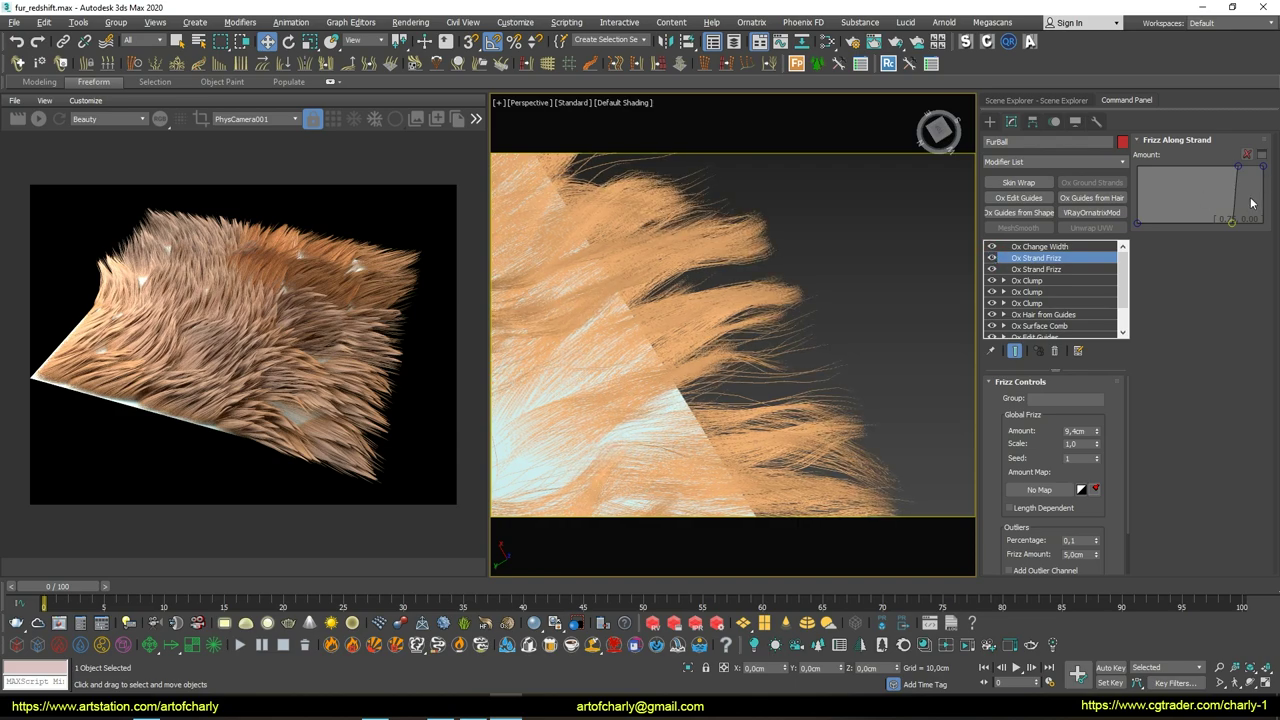
{"action": "left_click_drag", "start_coordinate": [1264, 168], "coordinate": [1248, 170]}
Set frizz Scale to 1,42, Outliers Frizz Amount to 9,8cm, and enable Length Dependent
{"action": "mouse_move", "coordinate": [1097, 444]}
{"action": "left_mouse_down"}
{"action": "mouse_move", "coordinate": [1100, 378]}
{"action": "mouse_move", "coordinate": [1100, 412]}
{"action": "left_mouse_up"}
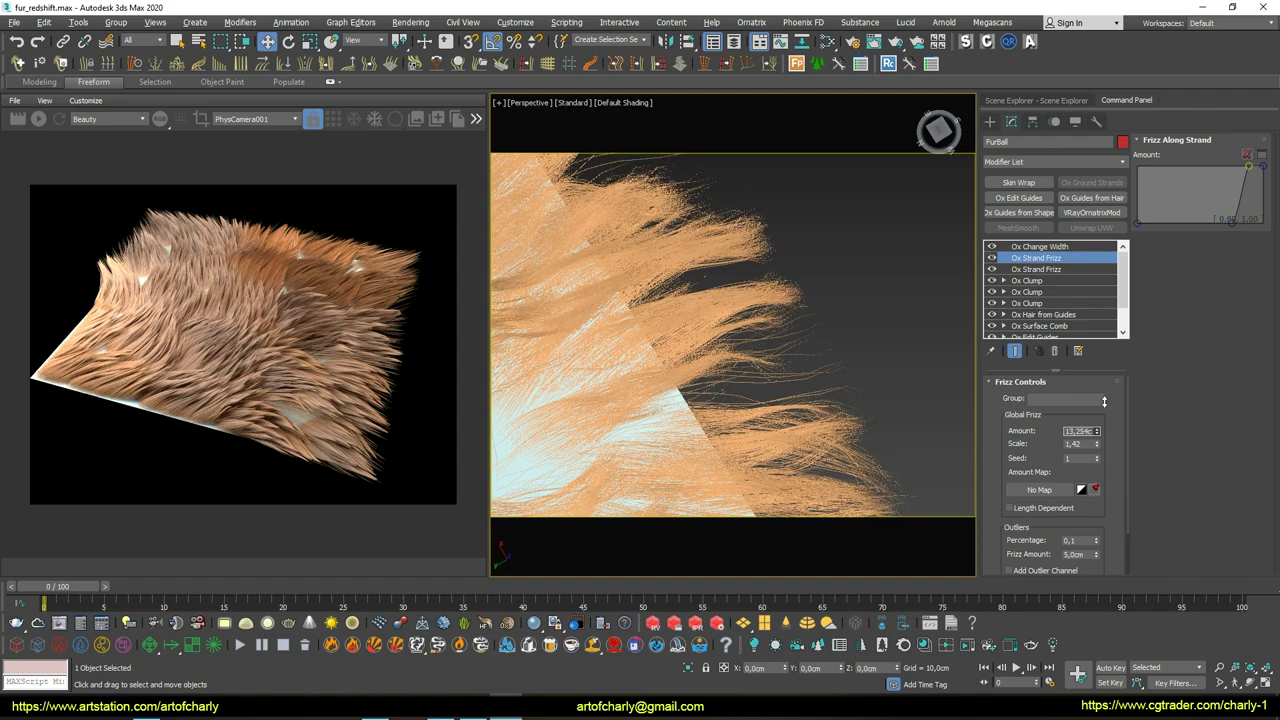
{"action": "scroll", "coordinate": [1046, 462], "scroll_direction": "down", "scroll_amount": 2}
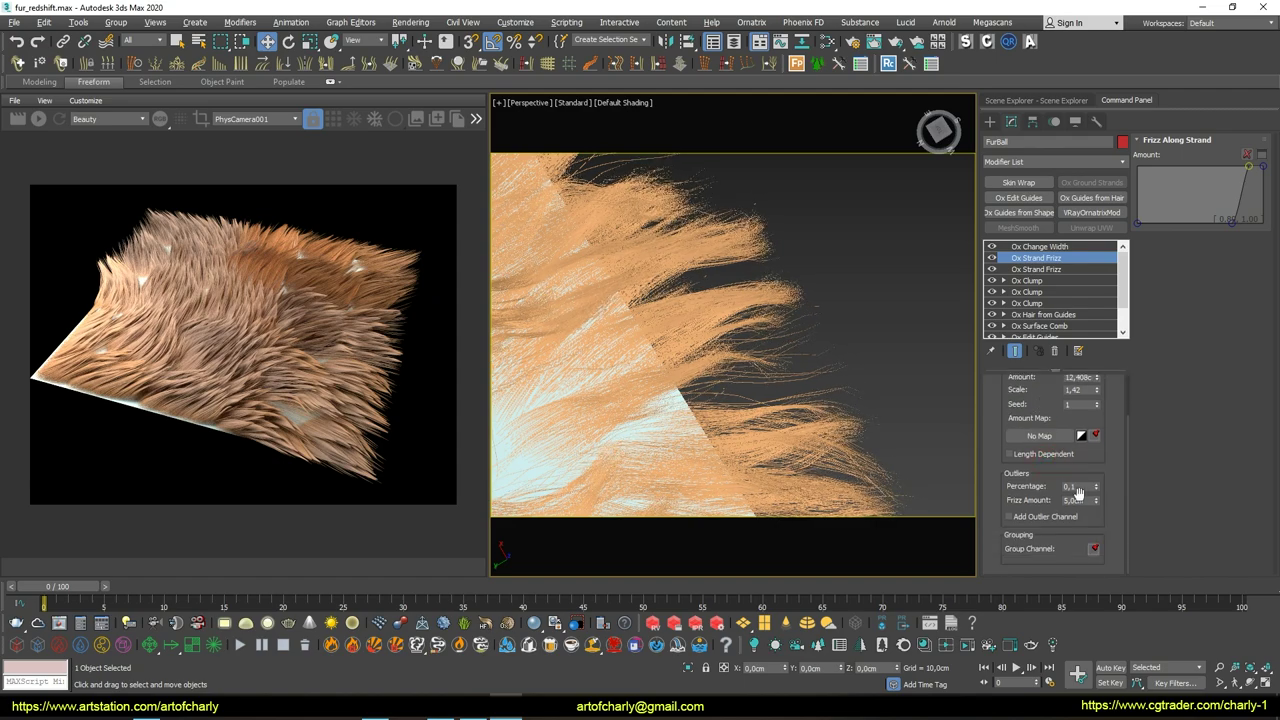
{"action": "left_click_drag", "start_coordinate": [1097, 504], "coordinate": [1095, 417]}
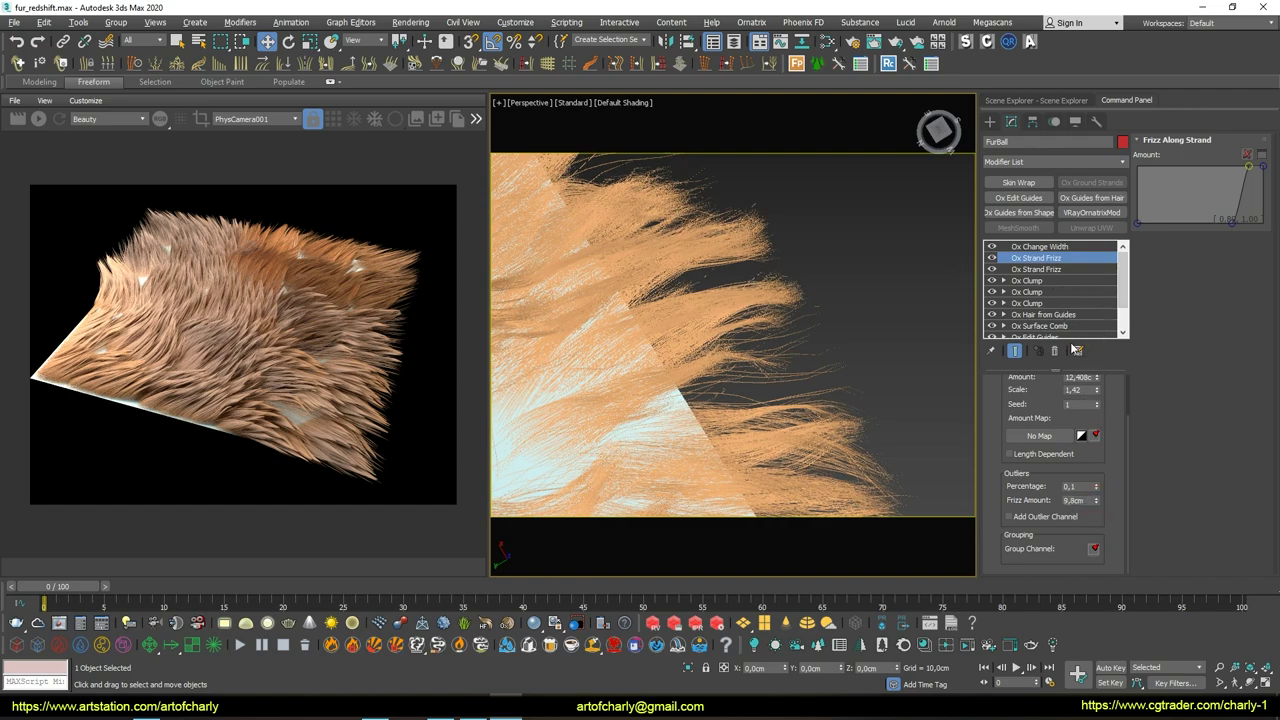
{"action": "left_click_drag", "start_coordinate": [1062, 371], "coordinate": [1063, 436]}
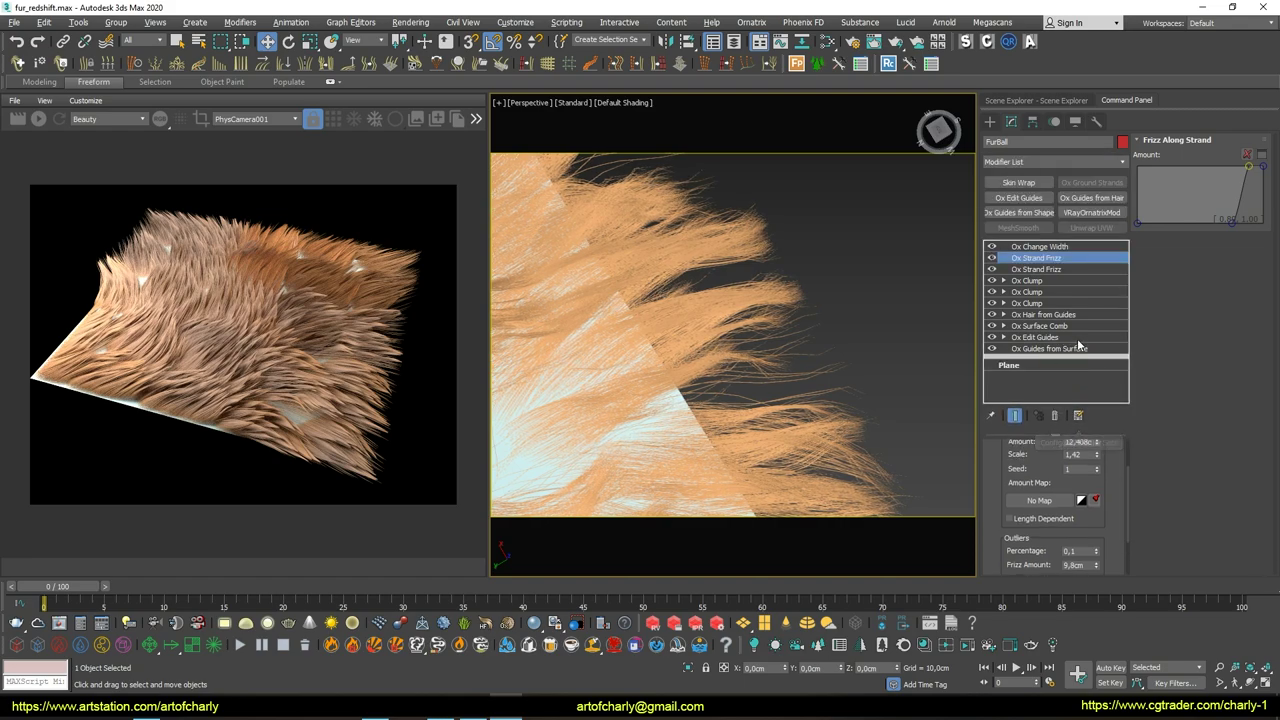
{"action": "mouse_move", "coordinate": [1037, 469]}
{"action": "left_mouse_down"}
{"action": "mouse_move", "coordinate": [1035, 528]}
{"action": "mouse_move", "coordinate": [1020, 488]}
{"action": "left_mouse_up"}
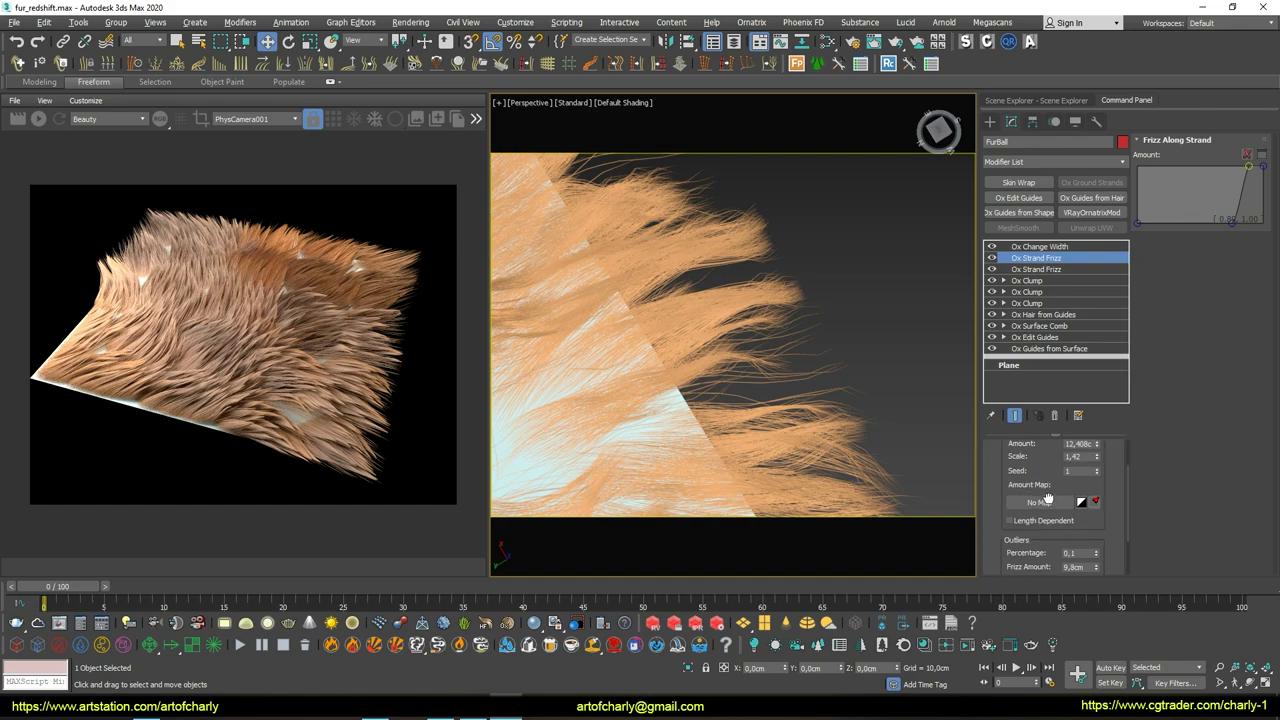
{"action": "left_click", "coordinate": [1012, 507]}
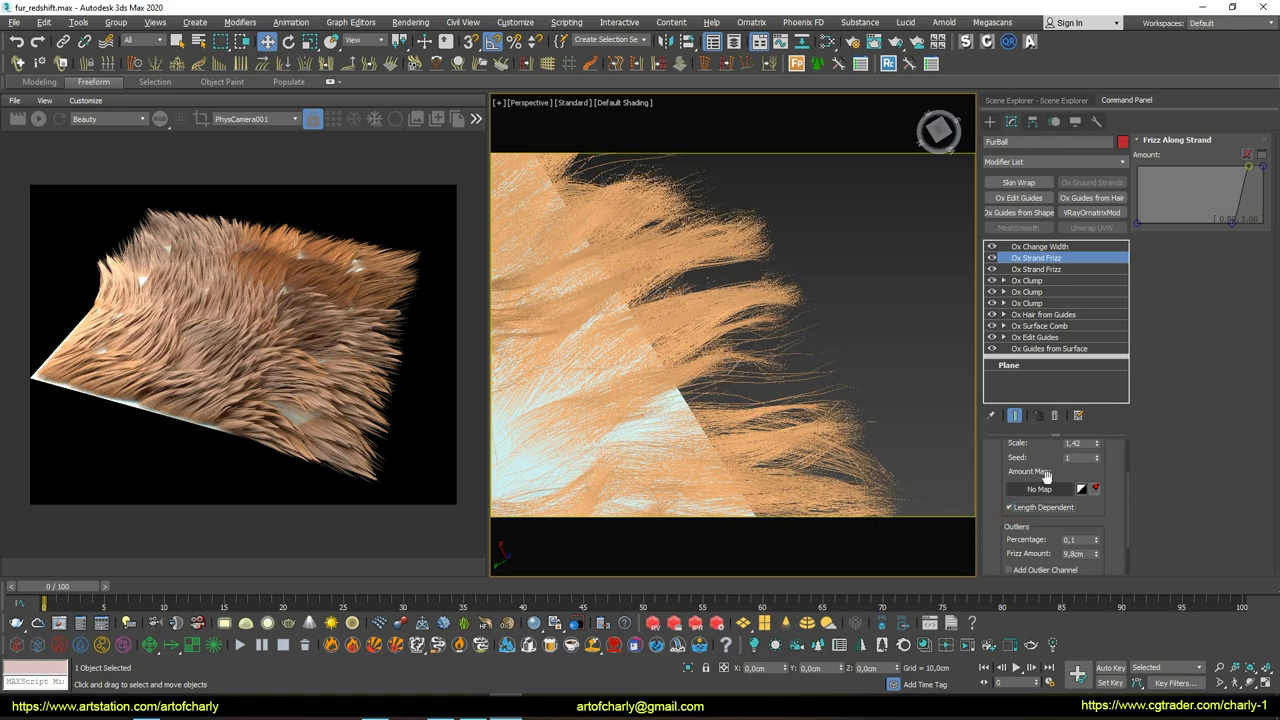
{"action": "scroll", "coordinate": [1040, 500], "scroll_direction": "up", "scroll_amount": 2}
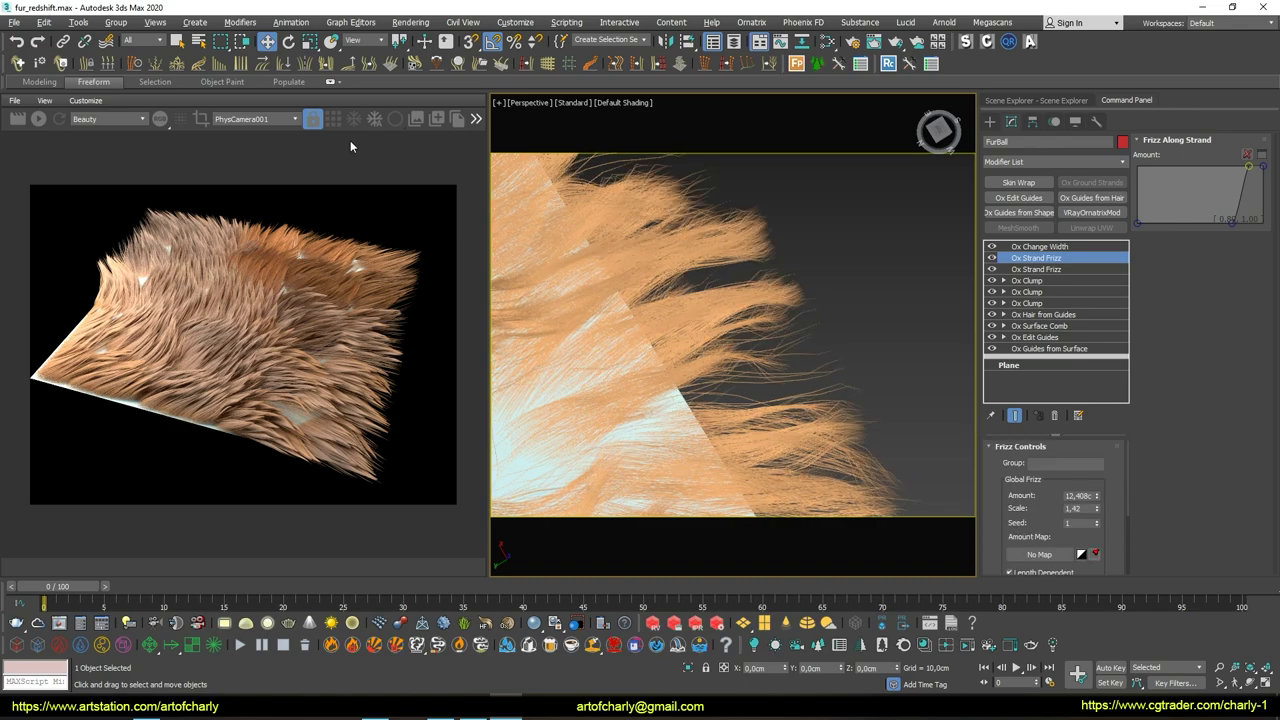
Add an Ox Strand Length modifier with Randomize set to 0,7
{"action": "left_click", "coordinate": [219, 63]}
{"action": "left_click", "coordinate": [1064, 262]}
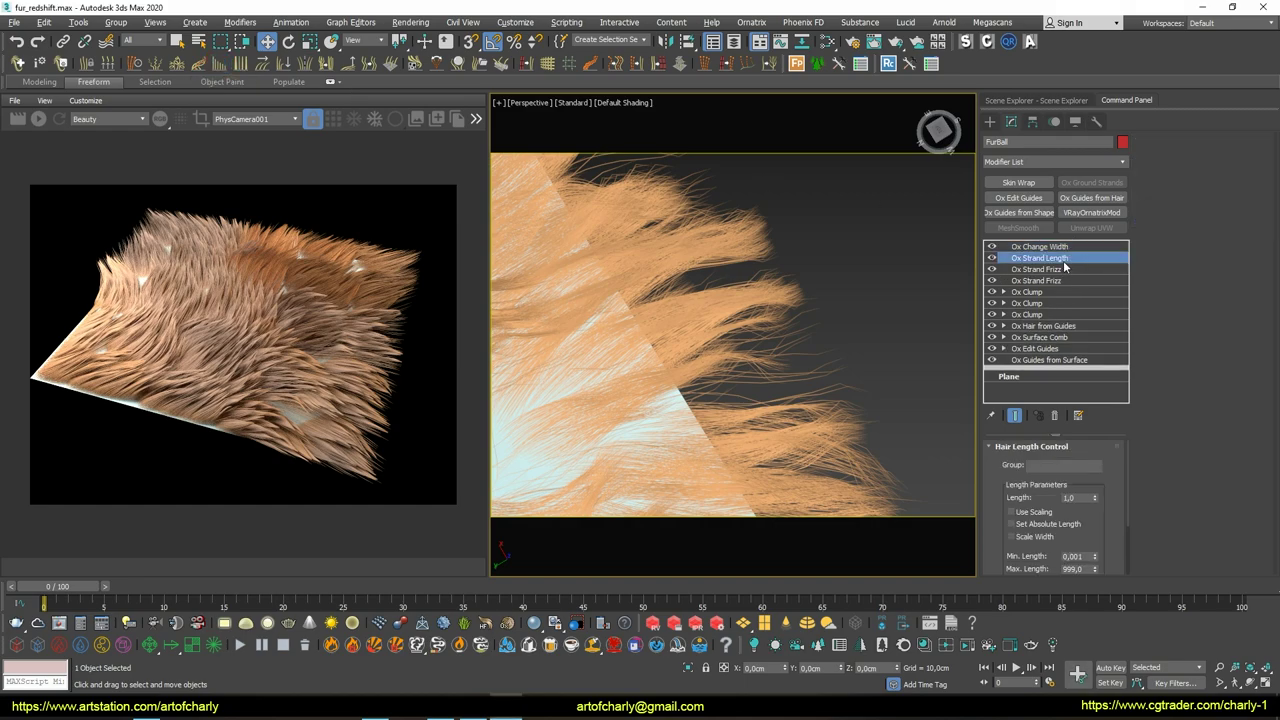
{"action": "scroll", "coordinate": [1046, 496], "scroll_direction": "down", "scroll_amount": 3}
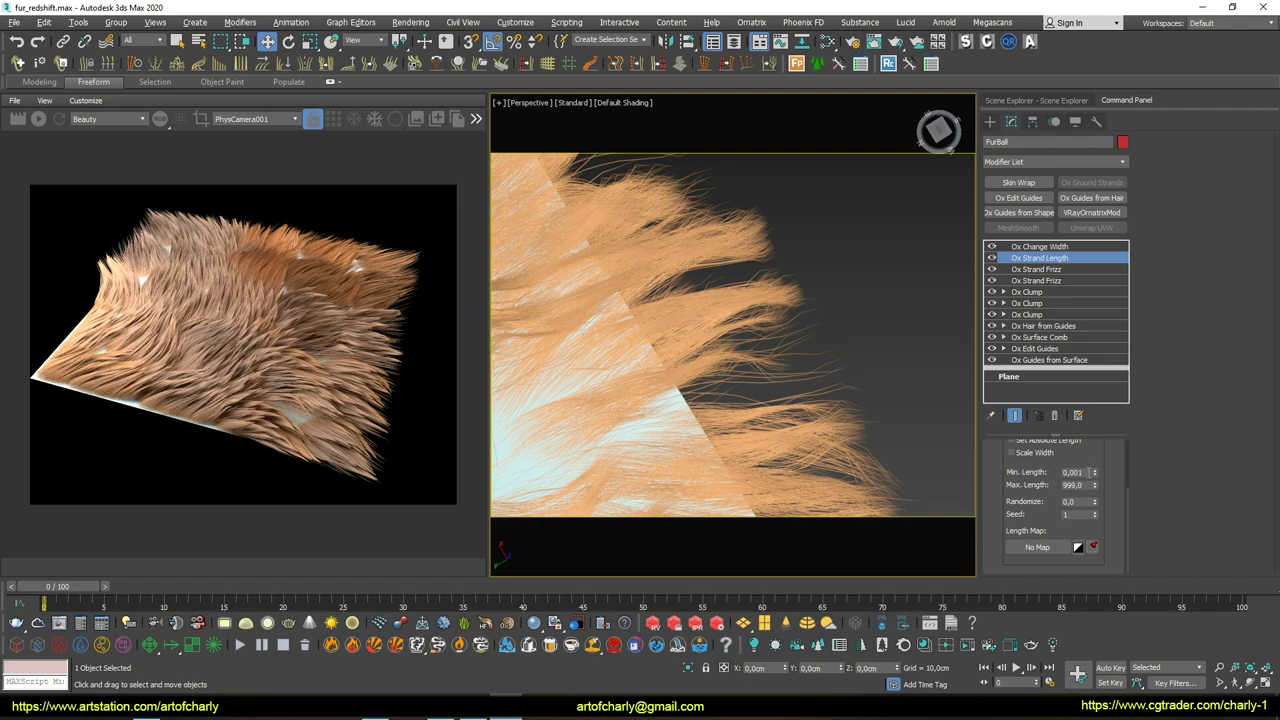
{"action": "double_click", "coordinate": [1080, 500]}
{"action": "key", "text": "Return"}
{"action": "double_click", "coordinate": [1072, 501]}
{"action": "type", "text": "7"}
{"action": "key", "text": "Return"}
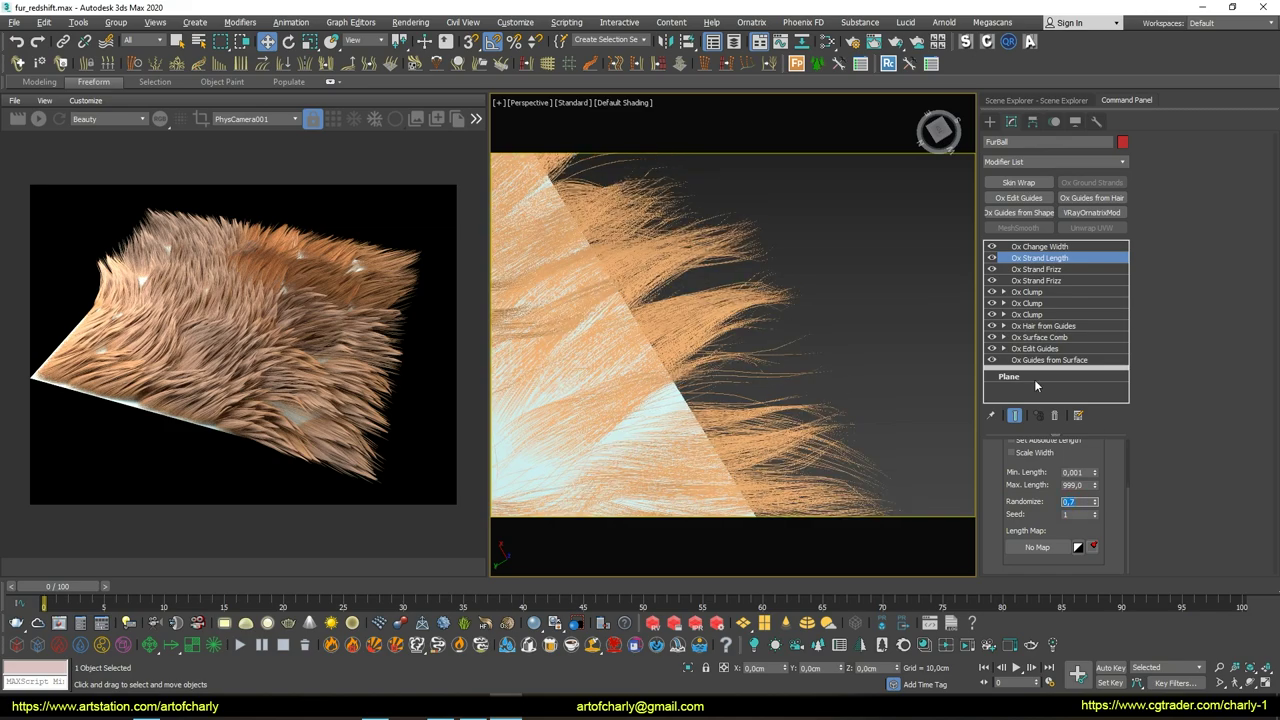
Toggle the length layer to compare strand lengths, then add a third Ox Strand Frizz layer
{"action": "left_click", "coordinate": [993, 259]}
{"action": "left_click", "coordinate": [993, 259]}
{"action": "left_click", "coordinate": [993, 259]}
{"action": "left_click", "coordinate": [993, 259]}
{"action": "left_click", "coordinate": [993, 259]}
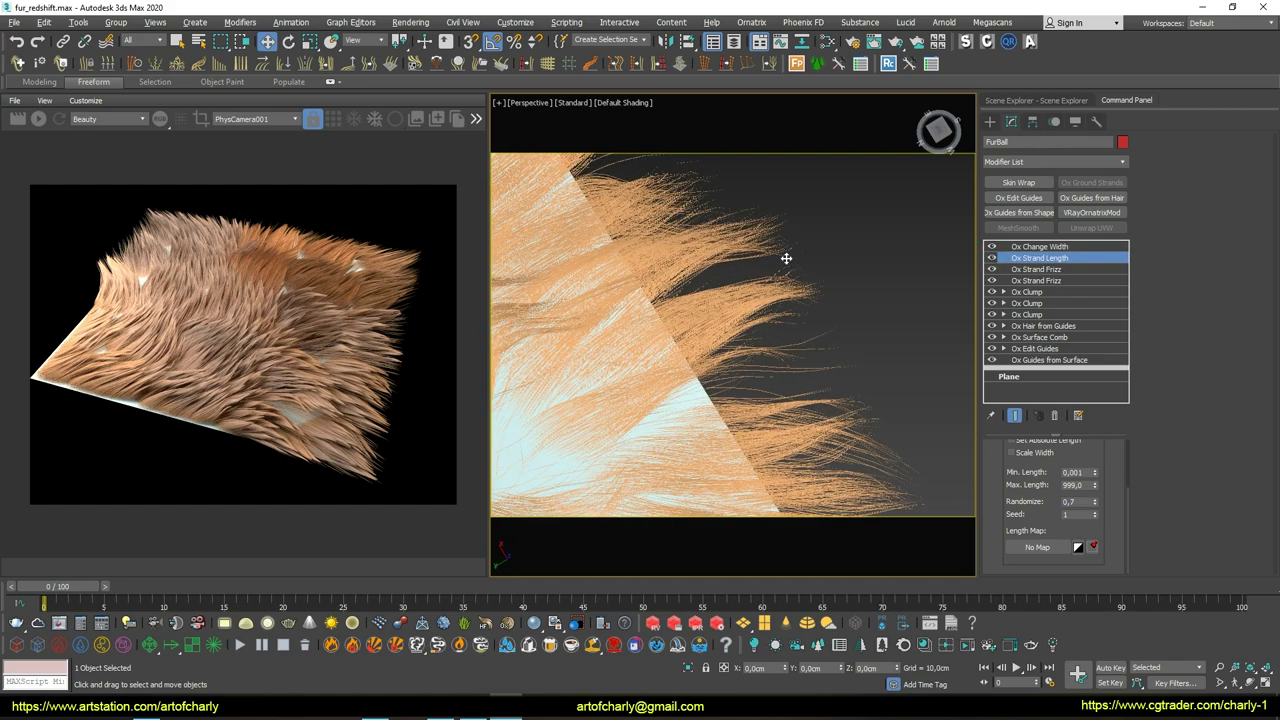
{"action": "left_click", "coordinate": [164, 67]}
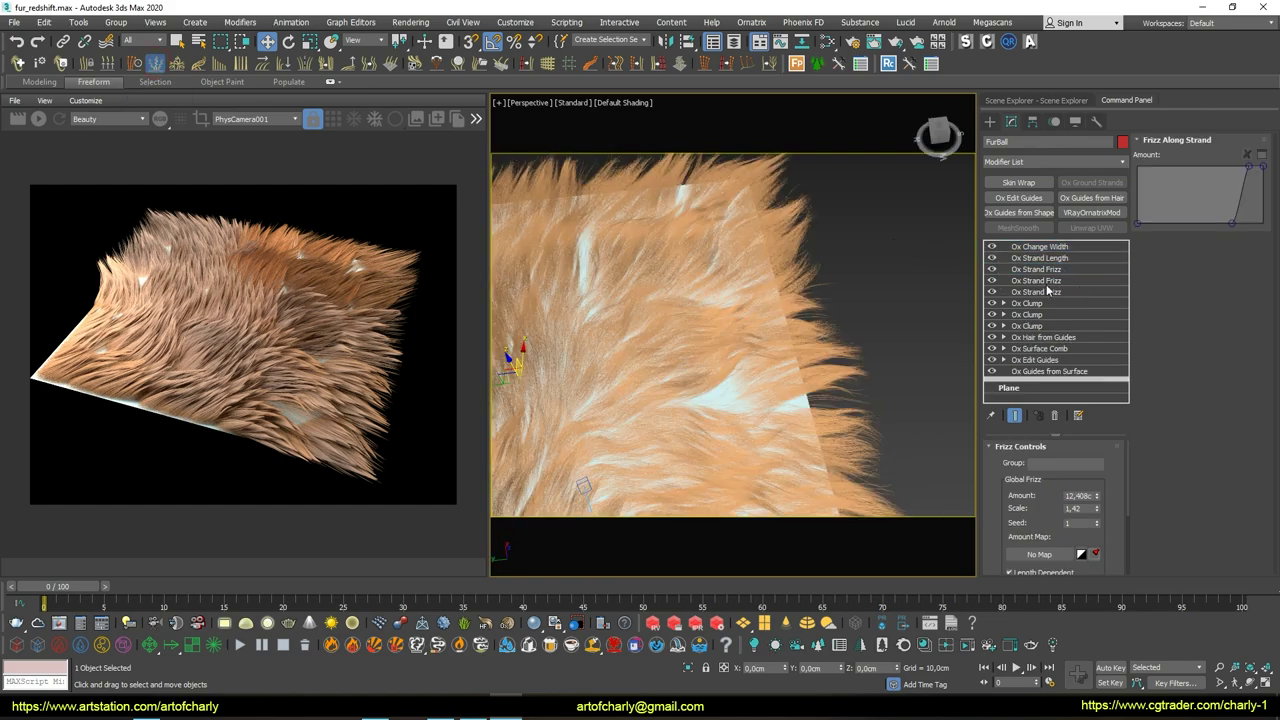
Give the second Ox Strand Frizz Scale 5 and Outliers Frizz Amount 10,0cm, then zoom out
{"action": "left_click", "coordinate": [1062, 270]}
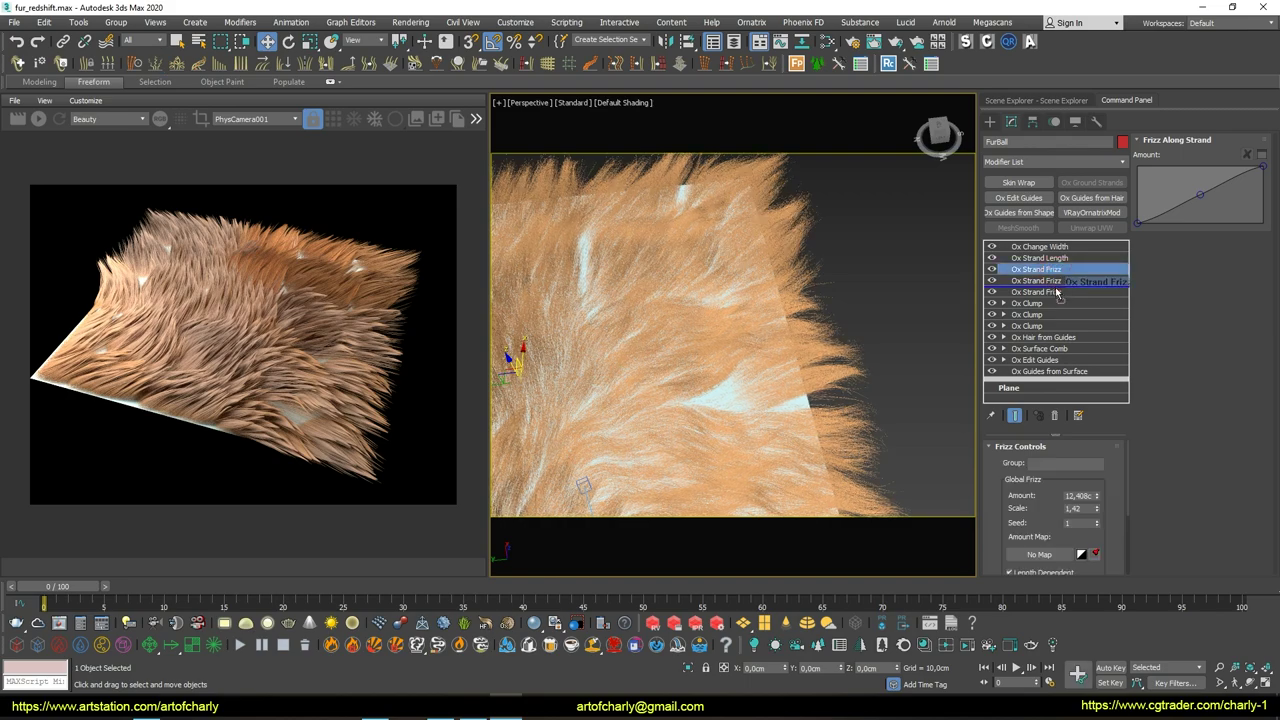
{"action": "left_click", "coordinate": [1062, 280]}
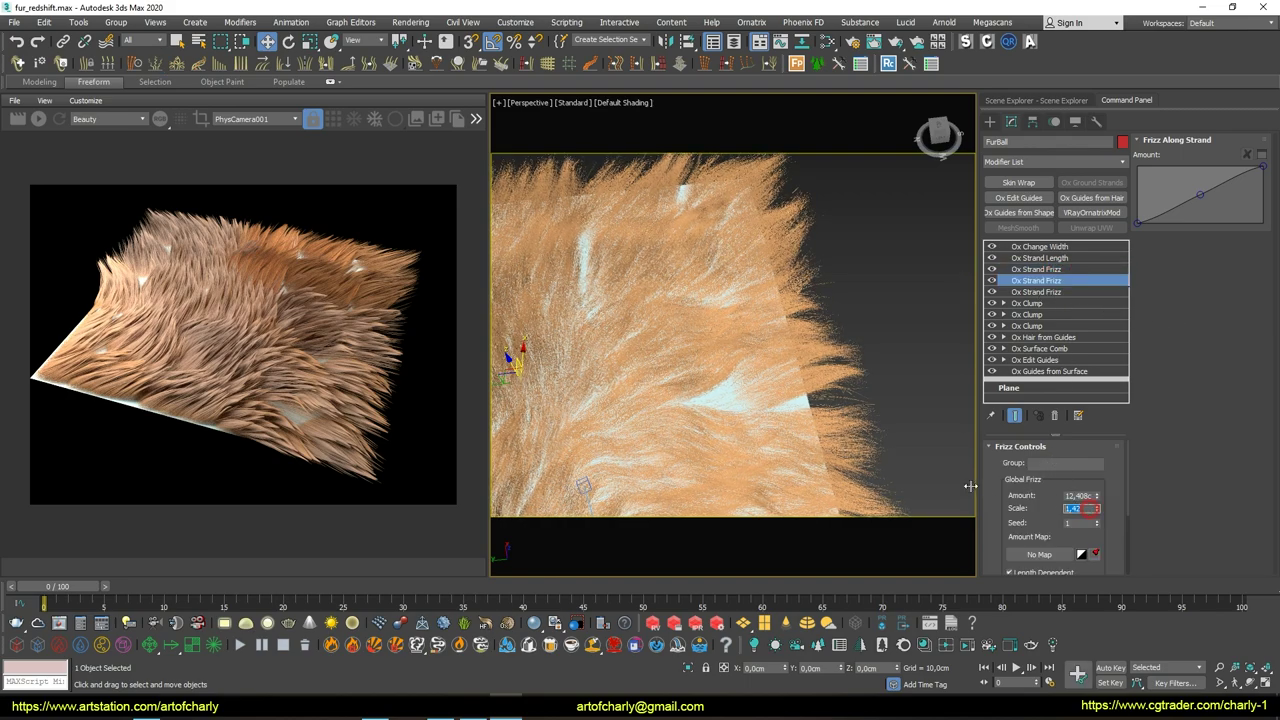
{"action": "type", "text": "5"}
{"action": "key", "text": "Return"}
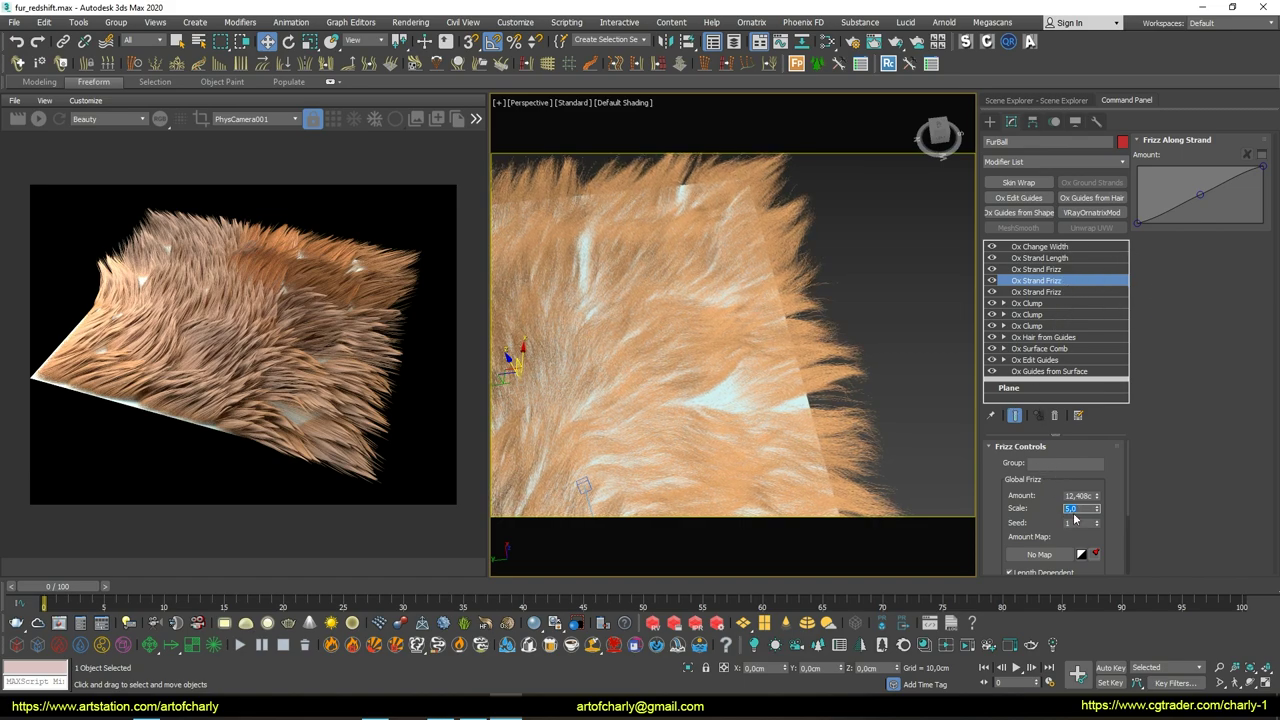
{"action": "type", "text": "2"}
{"action": "key", "text": "Return"}
{"action": "scroll", "coordinate": [1052, 536], "scroll_direction": "down", "scroll_amount": 2}
{"action": "scroll", "coordinate": [1030, 500], "scroll_direction": "down", "scroll_amount": 1}
{"action": "scroll", "coordinate": [1035, 500], "scroll_direction": "down", "scroll_amount": 1}
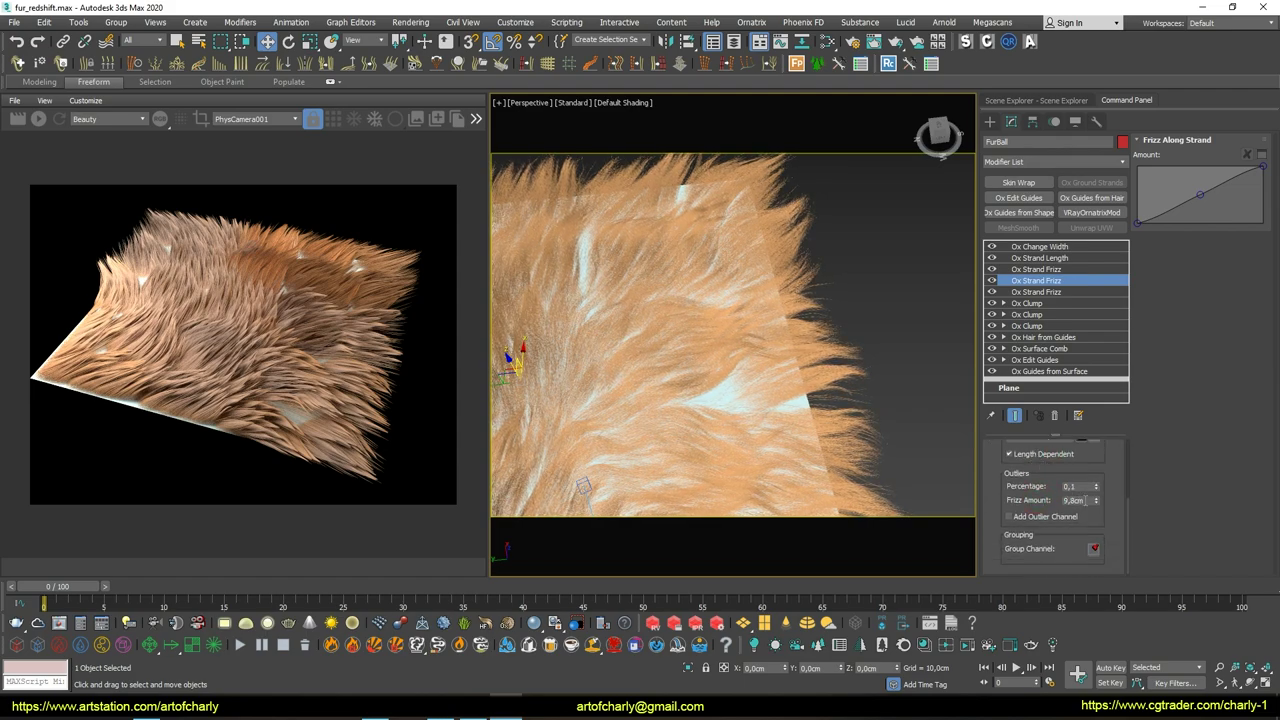
{"action": "type", "text": "10"}
{"action": "key", "text": "Return"}
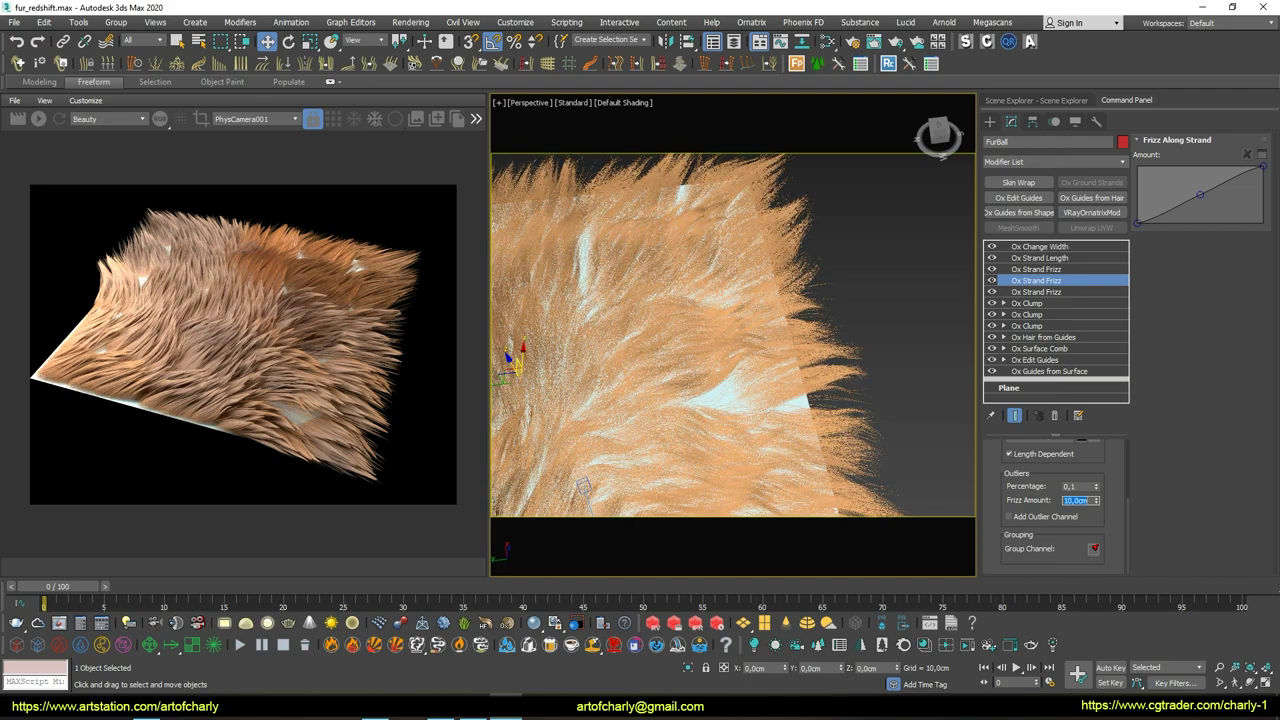
{"action": "mouse_move", "coordinate": [729, 281]}
{"action": "middle_mouse_down", "text": "alt"}
{"action": "mouse_move", "coordinate": [700, 260]}
{"action": "mouse_move", "coordinate": [715, 286]}
{"action": "middle_mouse_up", "text": "alt"}
{"action": "scroll", "coordinate": [700, 260], "scroll_direction": "down", "scroll_amount": 3}
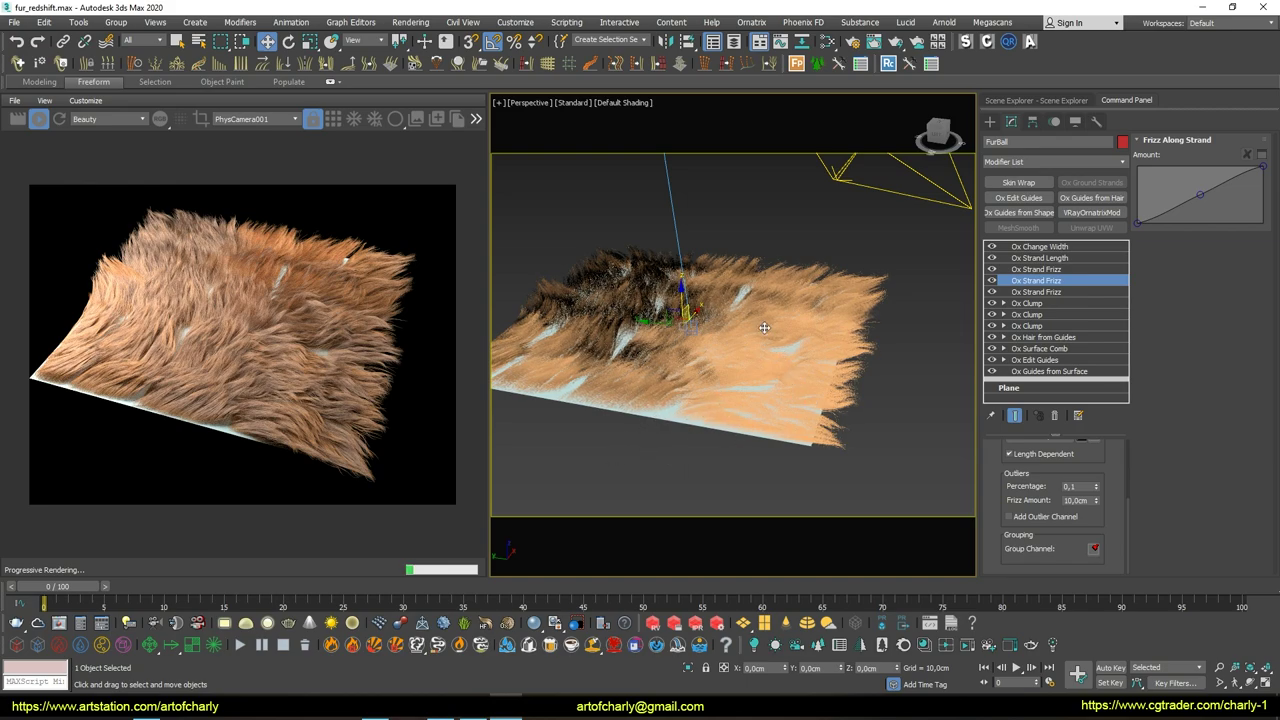
View through PhysCamera001 and orbit it to a more frontal angle on the fur plane
{"action": "key", "text": "c"}
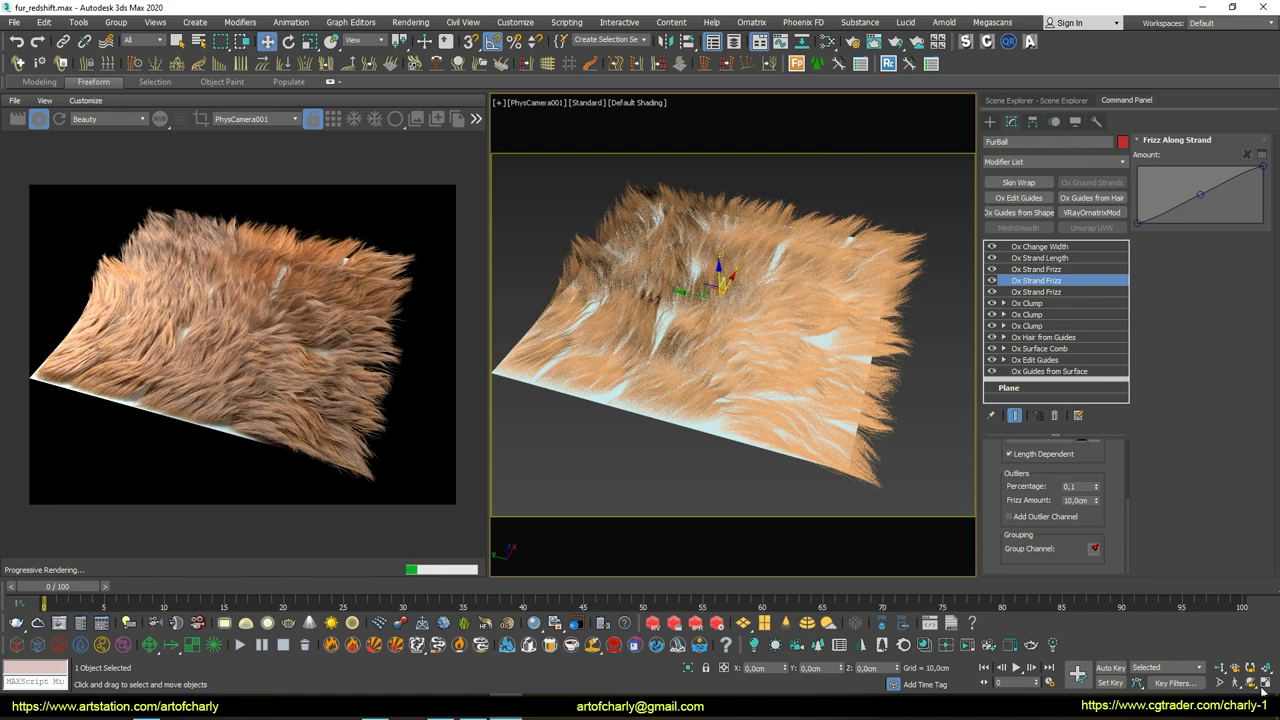
{"action": "left_click_drag", "start_coordinate": [758, 384], "coordinate": [754, 372]}
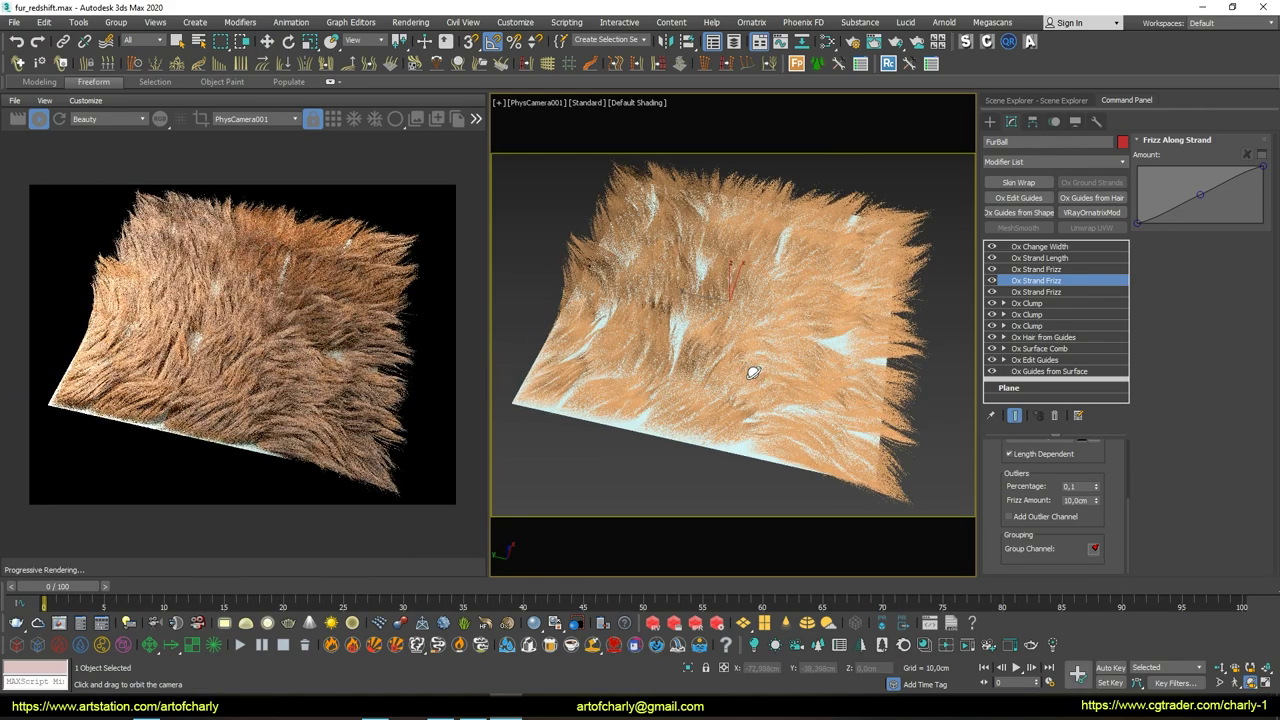
{"action": "mouse_move", "coordinate": [747, 352]}
{"action": "left_mouse_down"}
{"action": "mouse_move", "coordinate": [737, 366]}
{"action": "mouse_move", "coordinate": [751, 371]}
{"action": "mouse_move", "coordinate": [740, 329]}
{"action": "mouse_move", "coordinate": [760, 349]}
{"action": "mouse_move", "coordinate": [737, 391]}
{"action": "mouse_move", "coordinate": [757, 380]}
{"action": "mouse_move", "coordinate": [757, 397]}
{"action": "mouse_move", "coordinate": [758, 385]}
{"action": "left_mouse_up"}
{"action": "left_click", "coordinate": [1219, 667]}
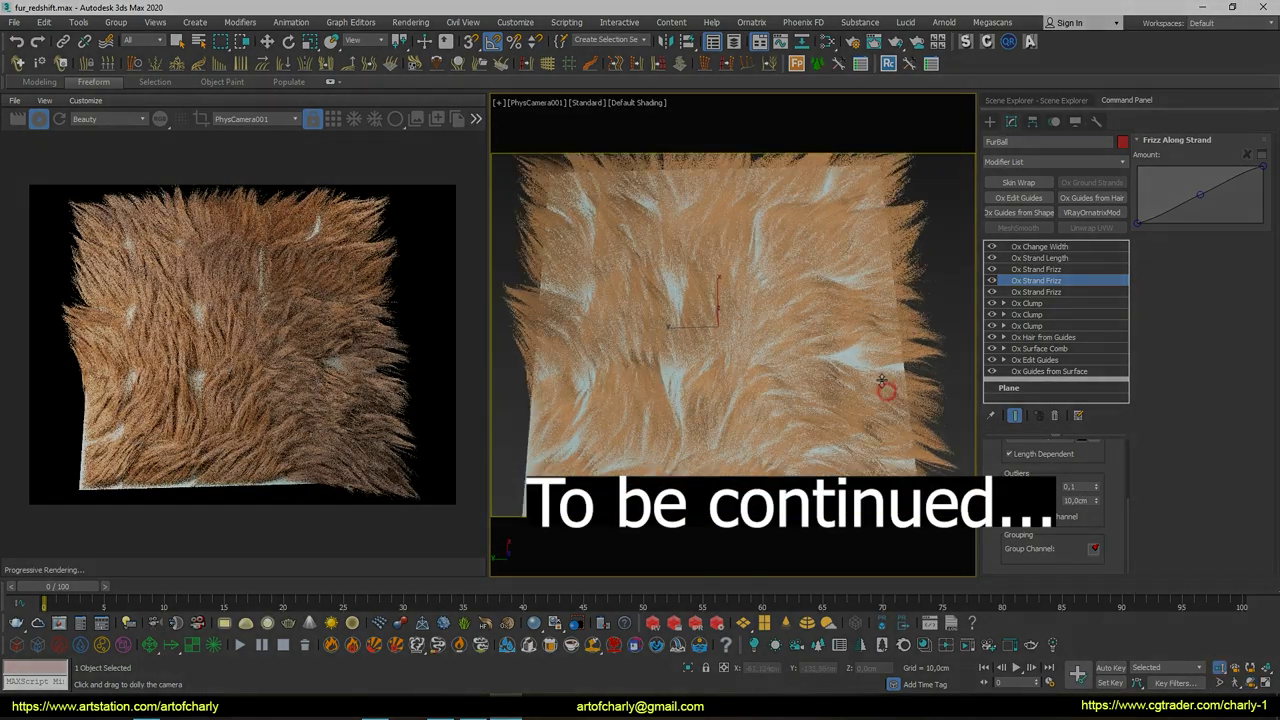
Dolly PhysCamera001 in close until the frizzy fur fills the frame
{"action": "left_click_drag", "start_coordinate": [886, 386], "coordinate": [874, 366]}
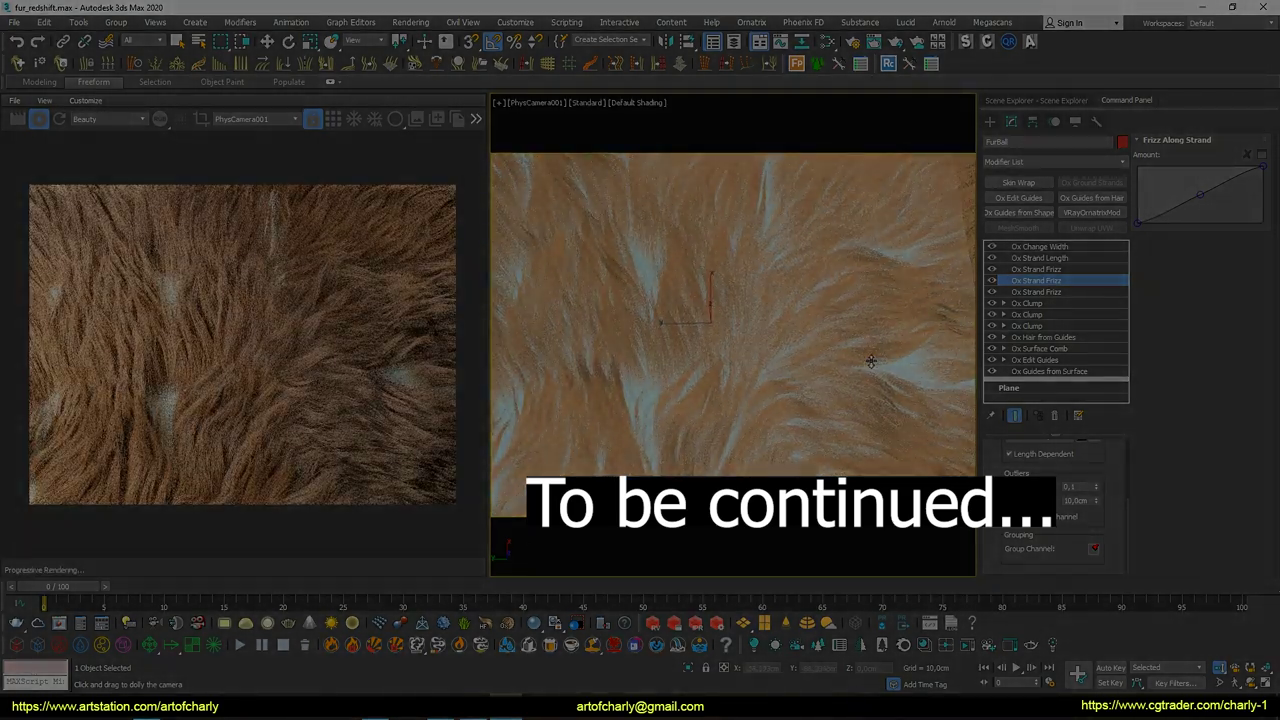